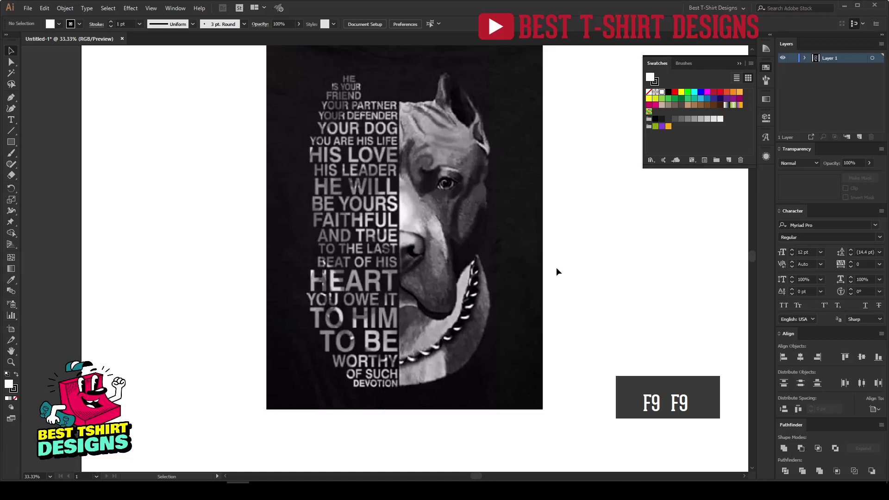
Examine the reference T-shirt design, comparing its lettering half with its dog-face half.
scroll(556, 268, "up", 1)
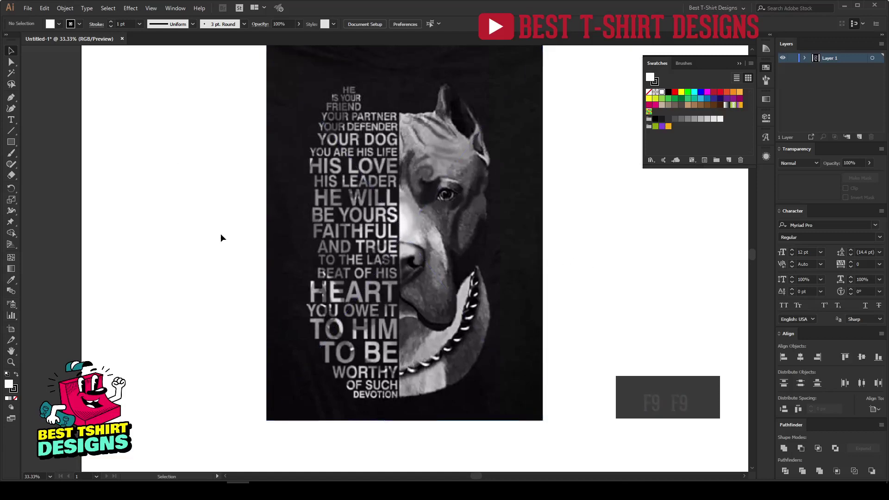
scroll(220, 234, "up", 2)
left_click_drag(230, 83, 549, 440)
left_click(566, 402)
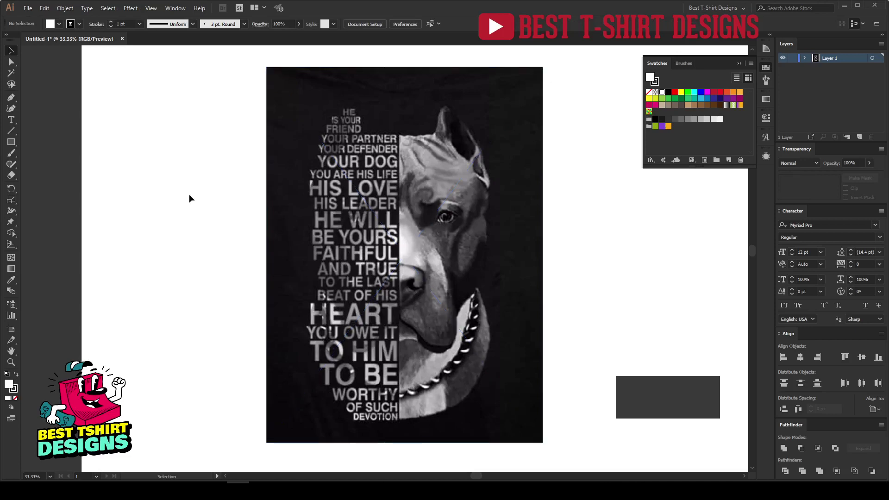
left_click_drag(224, 116, 579, 402)
left_click(578, 401)
left_click_drag(568, 143, 123, 341)
left_click(182, 252)
left_click_drag(240, 85, 555, 404)
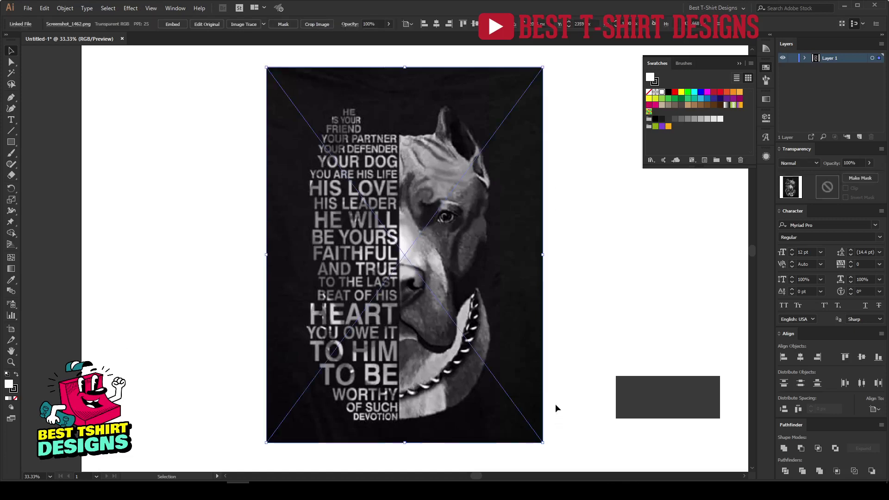
left_click(554, 404)
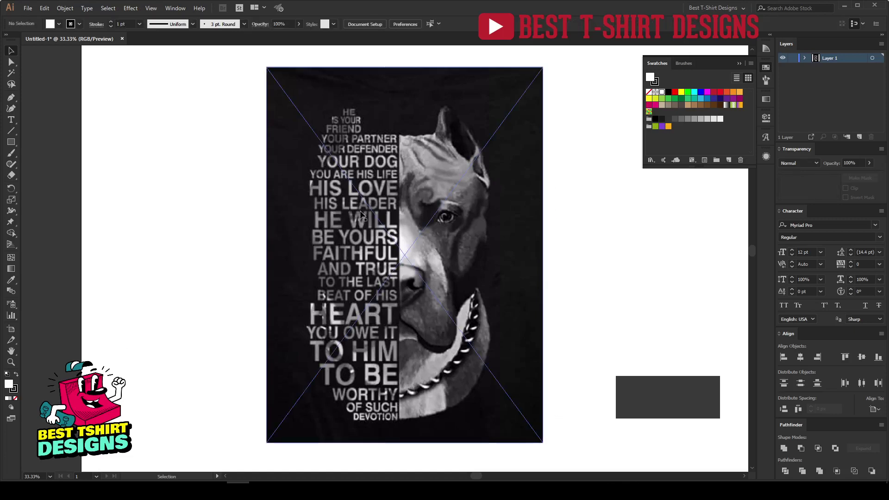
left_click_drag(281, 155, 548, 435)
left_click(568, 385)
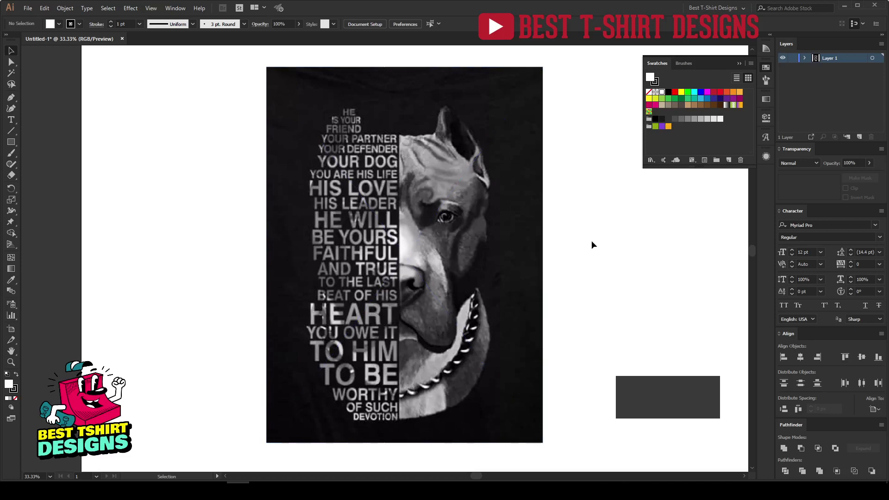
left_click_drag(241, 88, 545, 431)
left_click(562, 385)
Switch to the web browser and look through the related animal photos on Unsplash for a suitable front-facing dog portrait.
key("alt+Tab")
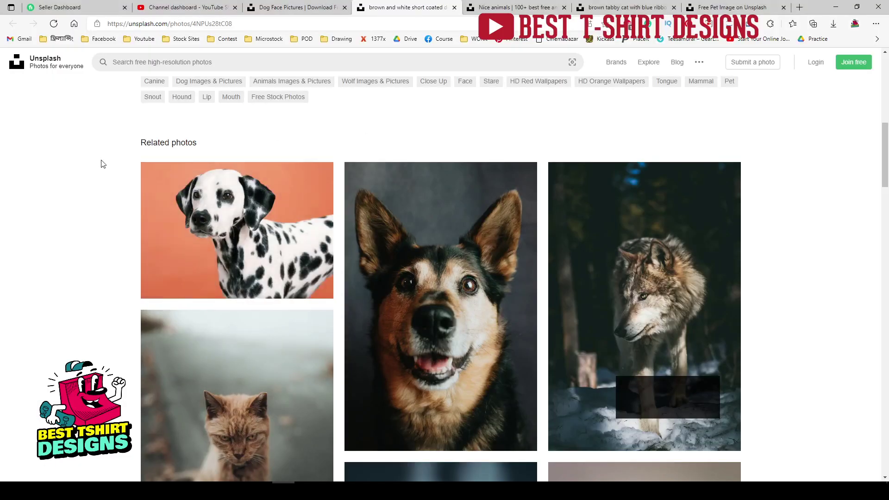
scroll(86, 165, "down", 4)
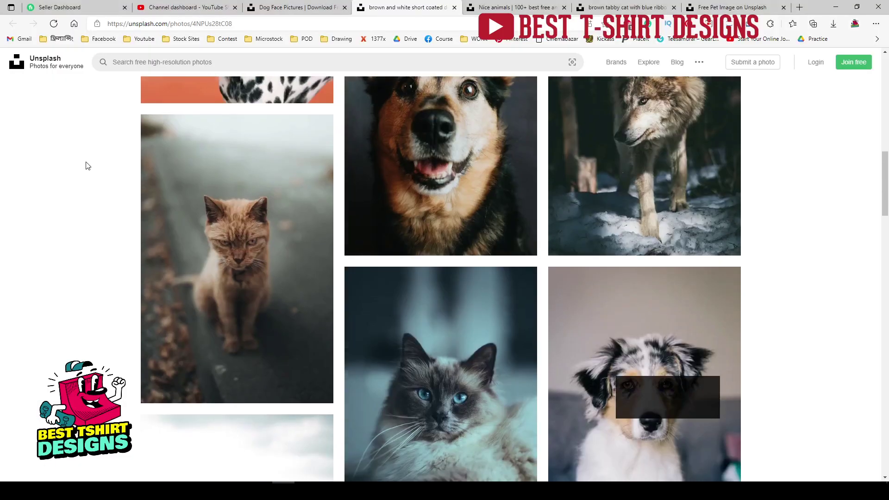
scroll(85, 165, "down", 4)
scroll(86, 166, "up", 8)
scroll(87, 165, "down", 7)
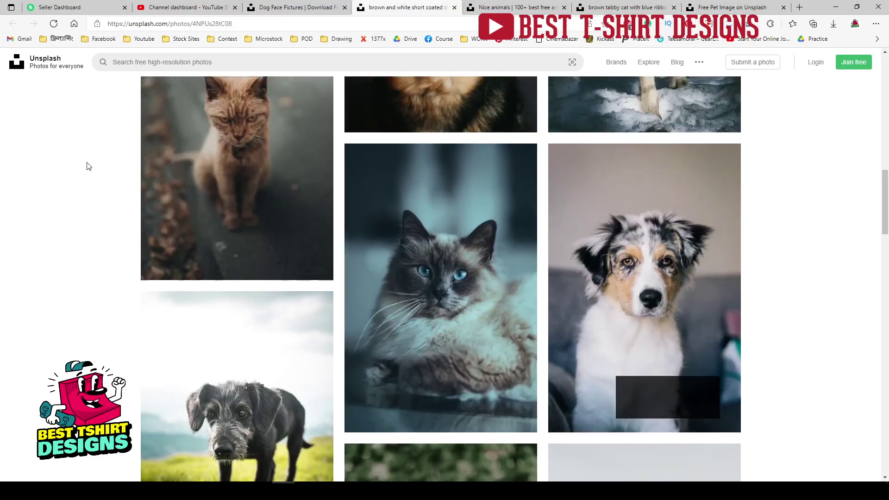
scroll(85, 165, "up", 5)
scroll(86, 164, "down", 1)
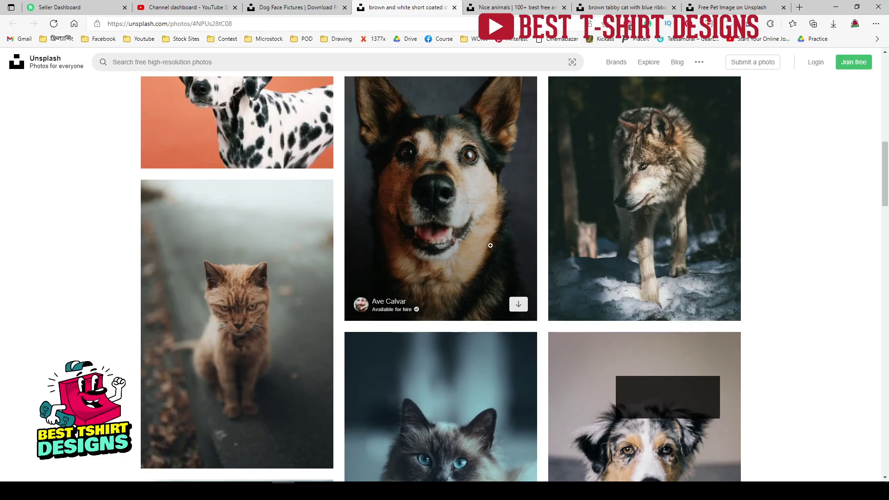
scroll(490, 245, "down", 12)
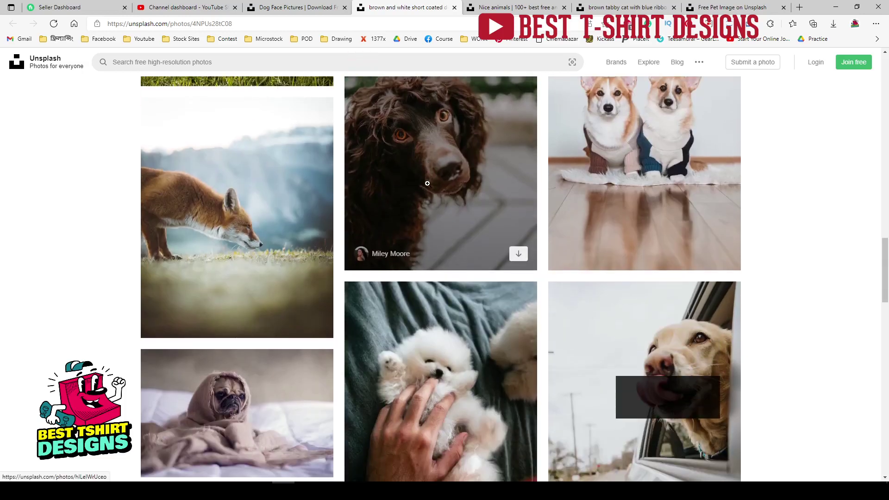
Look through the Unsplash "dog face" search results for front-facing dog portraits.
left_click(296, 7)
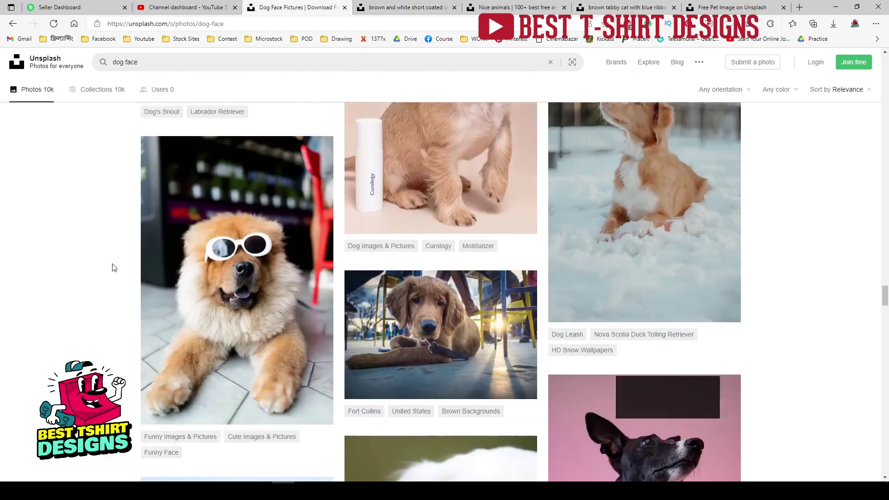
scroll(113, 265, "up", 5)
scroll(458, 229, "down", 15)
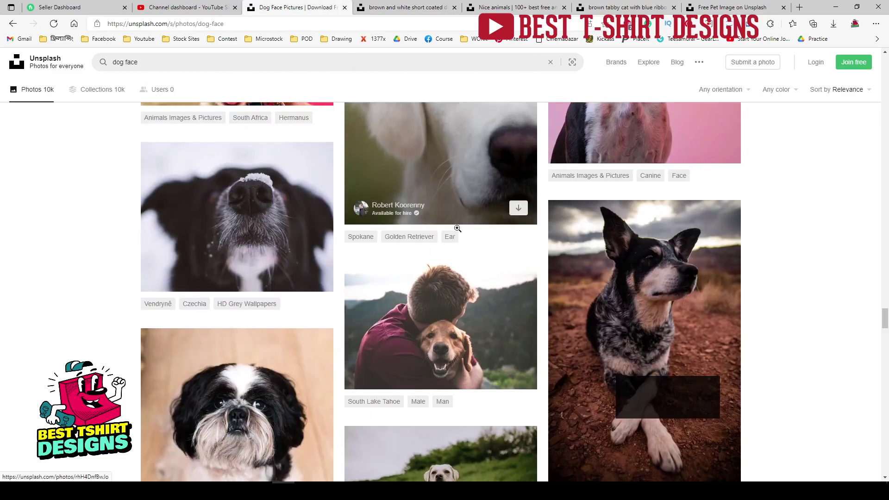
scroll(457, 228, "down", 5)
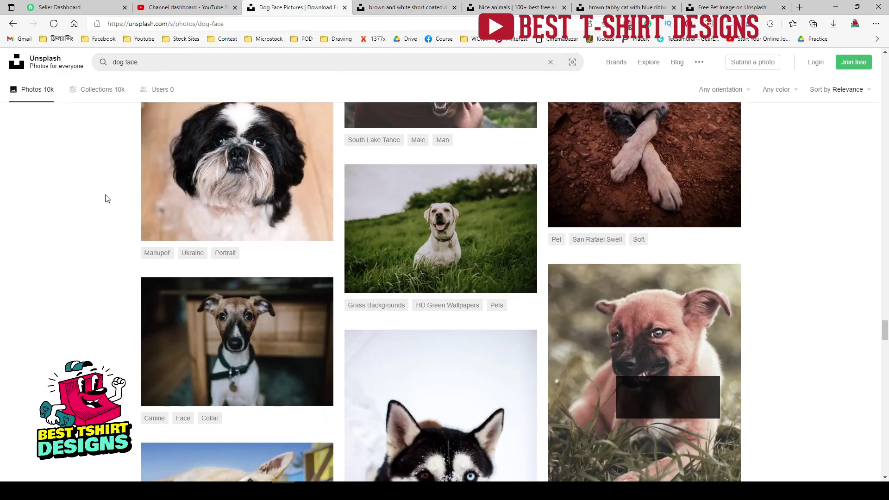
scroll(105, 199, "down", 6)
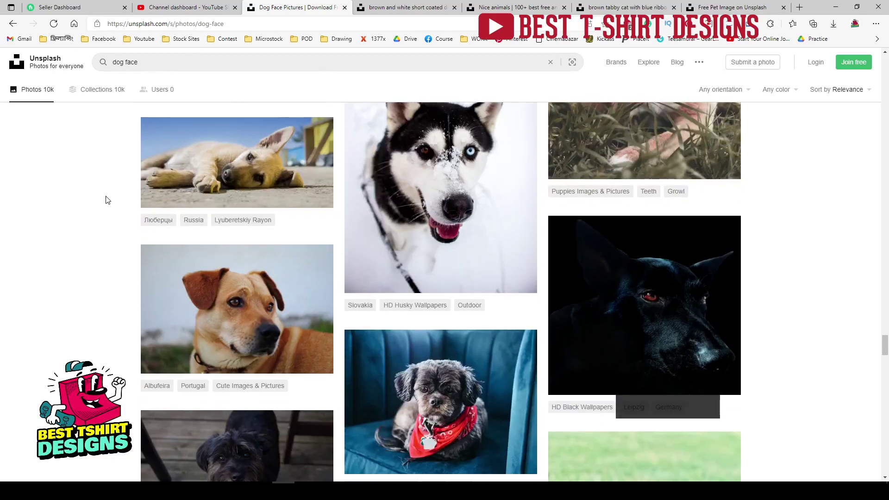
scroll(107, 200, "down", 7)
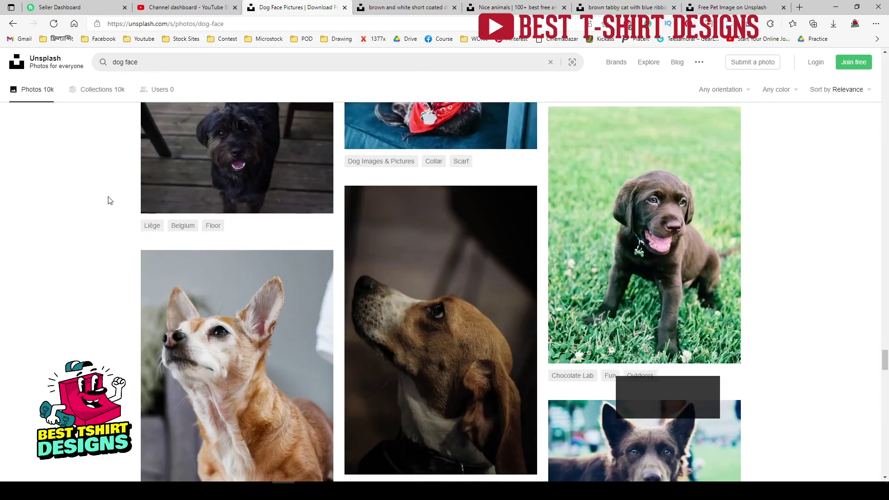
scroll(111, 201, "down", 6)
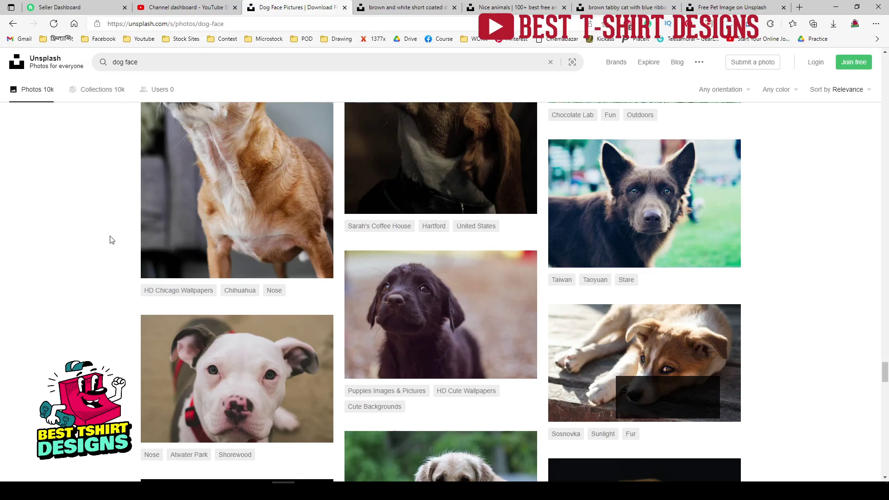
scroll(109, 239, "down", 4)
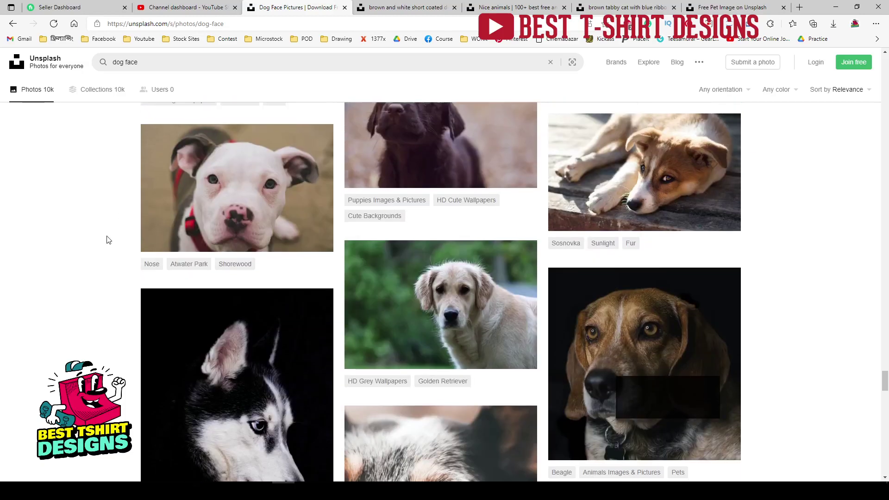
Open the black and tan German shepherd portrait from the related photos and view its download choices.
left_click(419, 5)
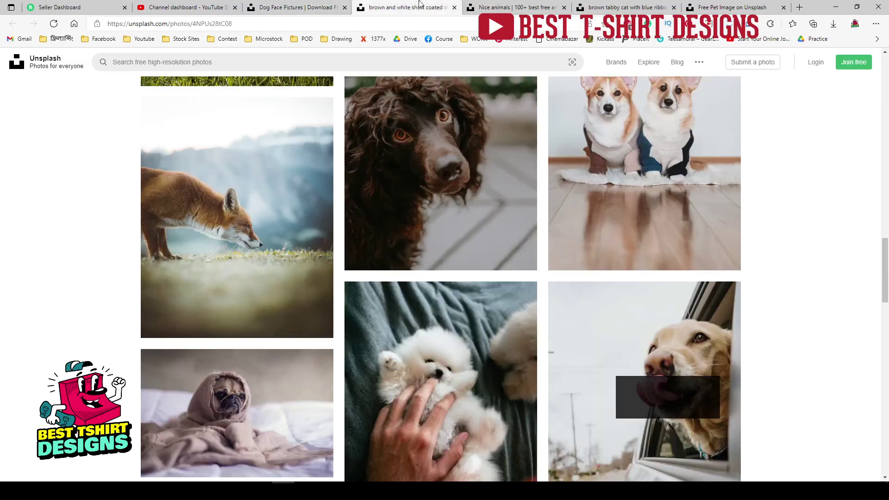
scroll(458, 240, "down", 10)
left_click(464, 253)
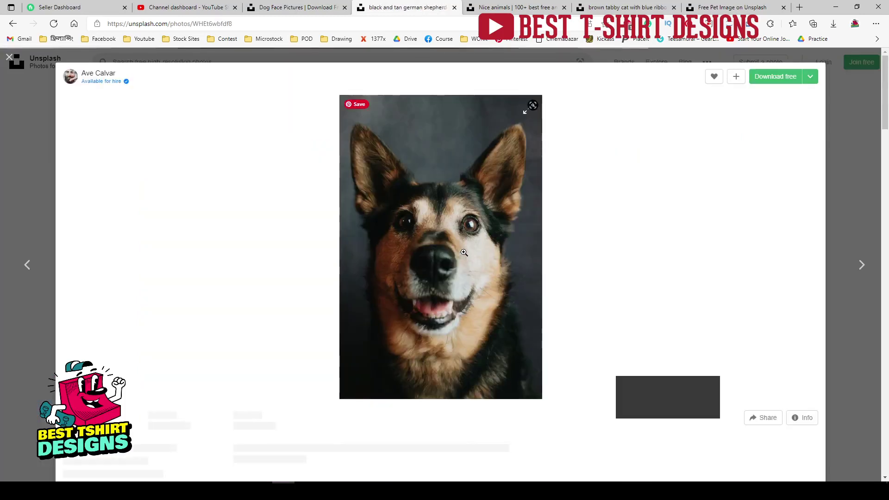
left_click(810, 78)
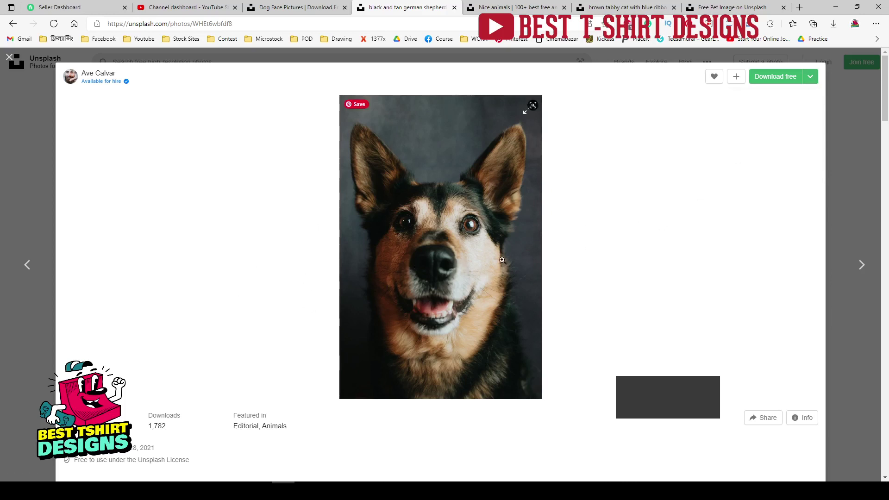
Switch to Photoshop, preview the original German shepherd photo from the 136 Dog Face folder, and return to the cut-out document.
key("alt+Tab")
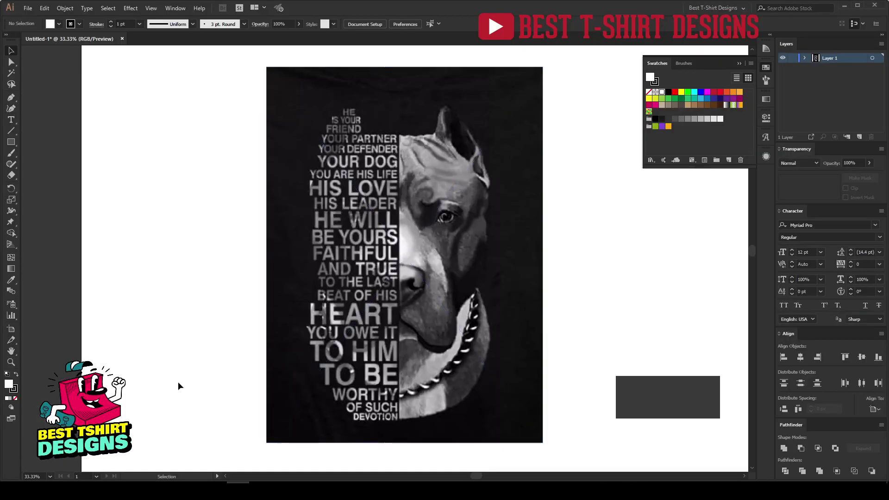
left_click(193, 480)
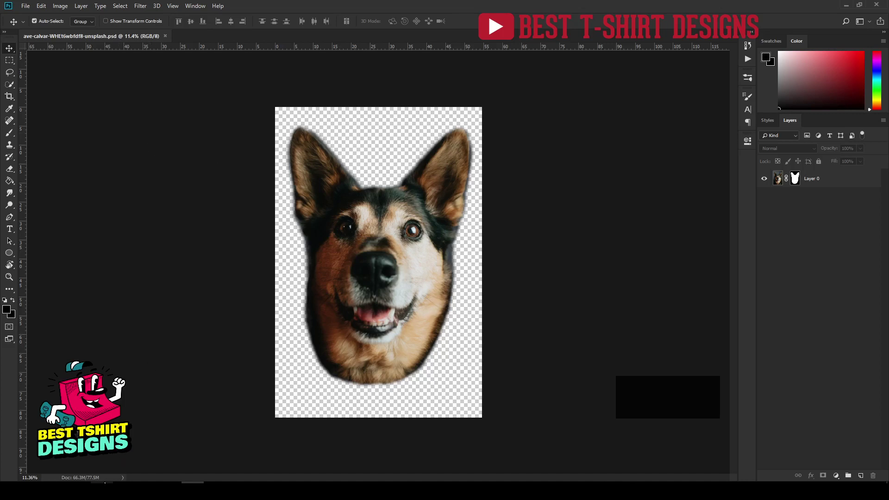
left_click(149, 473)
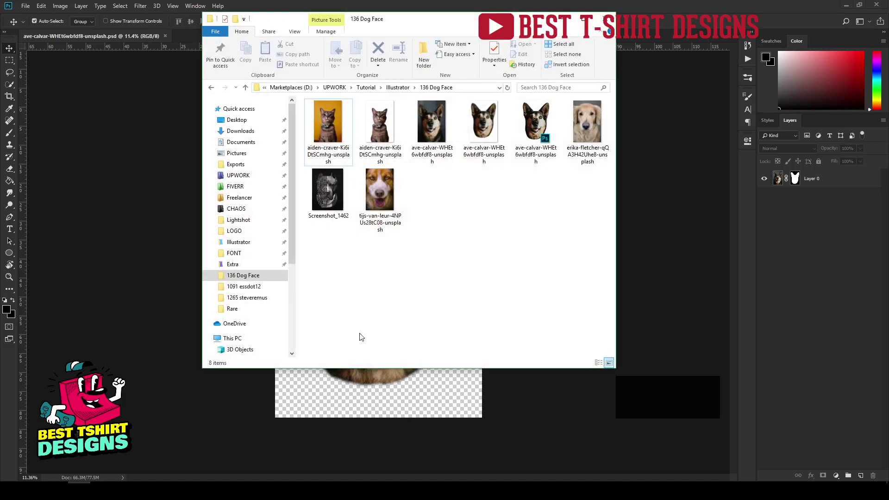
left_click(440, 131)
double_click(440, 130)
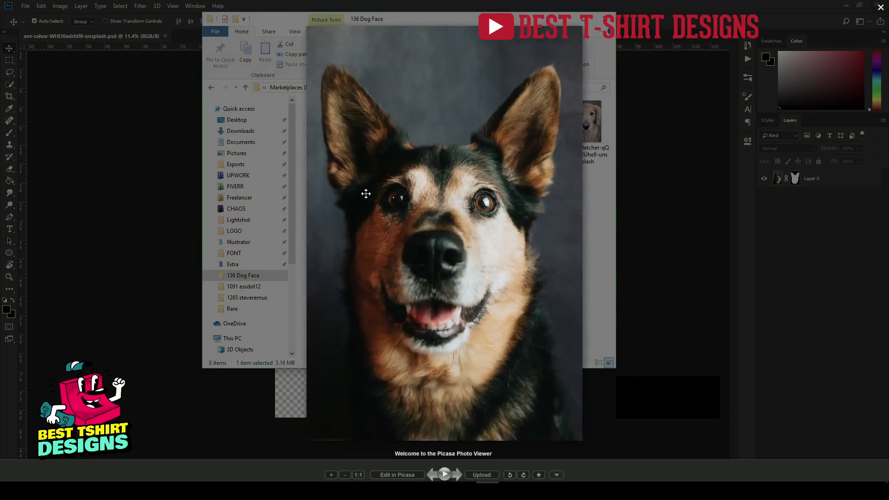
key("Escape")
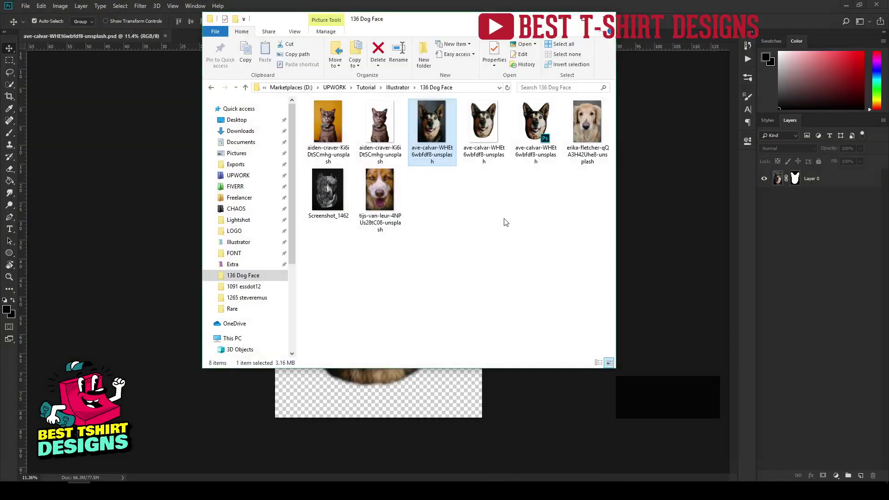
left_click(690, 231)
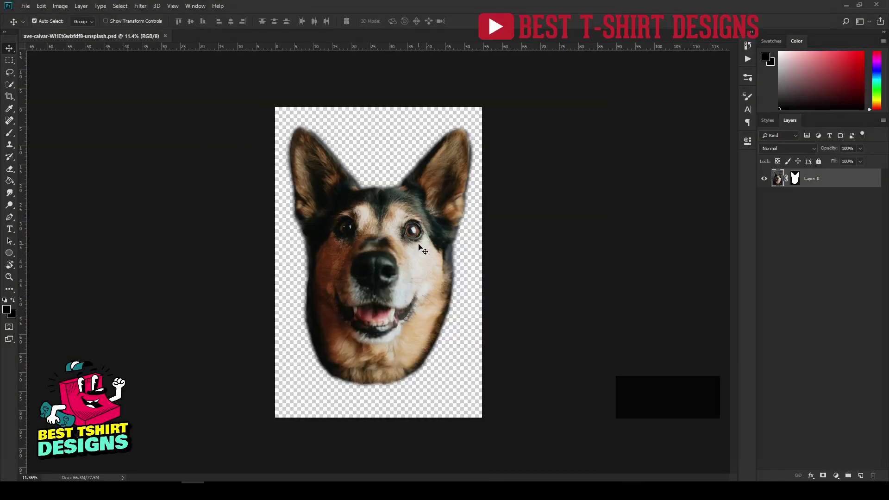
Delete the layer mask from Layer 0 to restore the dog photo's full background.
scroll(350, 256, "up", 1)
left_click(640, 230)
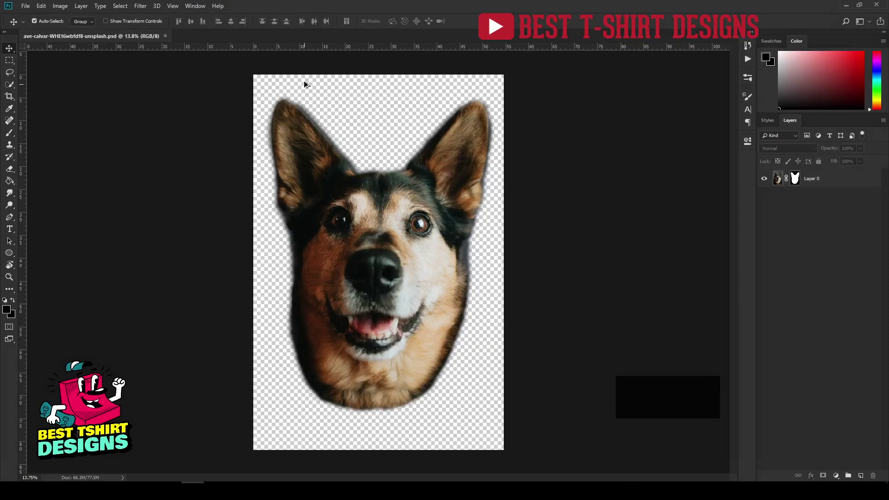
scroll(304, 84, "up", 4)
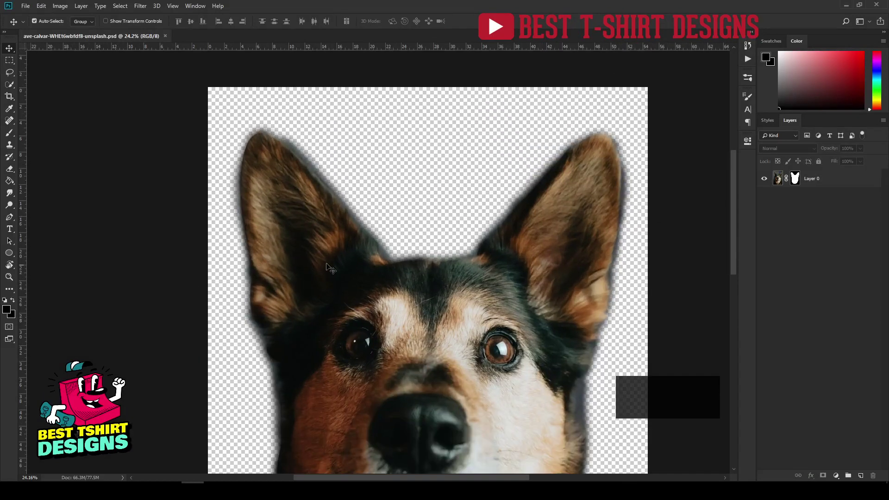
left_click(794, 180)
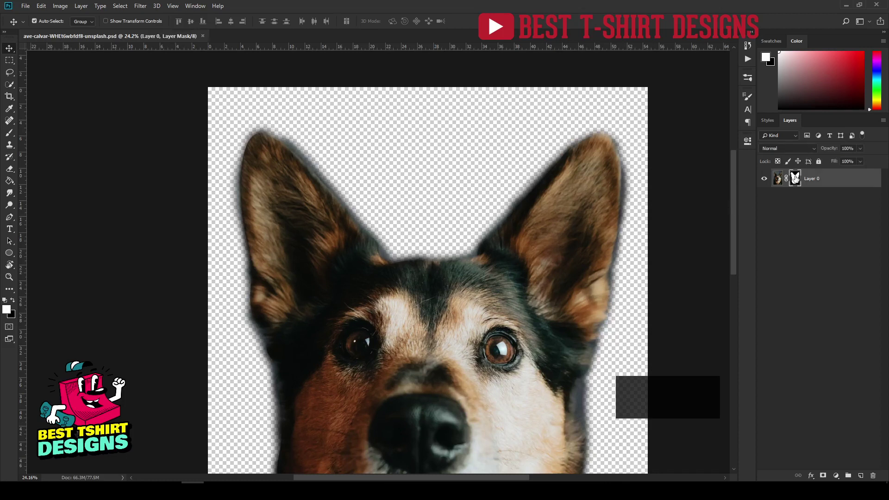
right_click(795, 178)
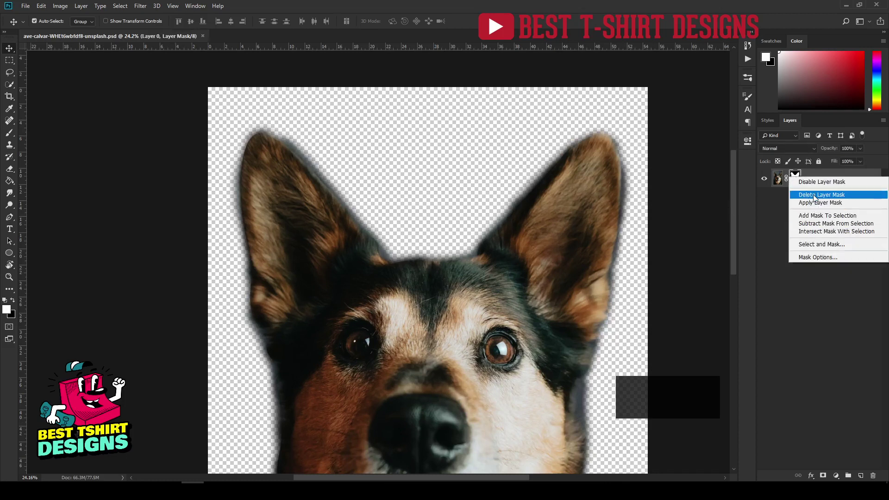
left_click(811, 195)
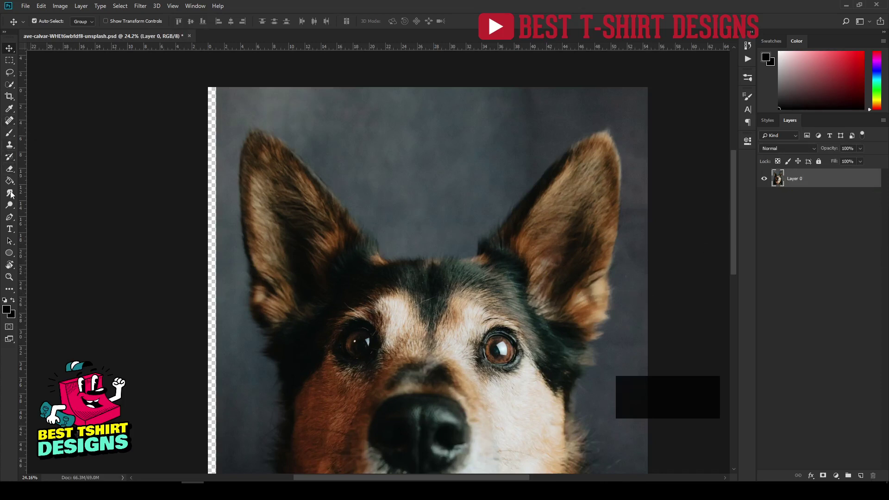
Trace a Pen path around the dog's left ear, across the top of the head and up to the right ear's inner edge.
left_click(10, 216)
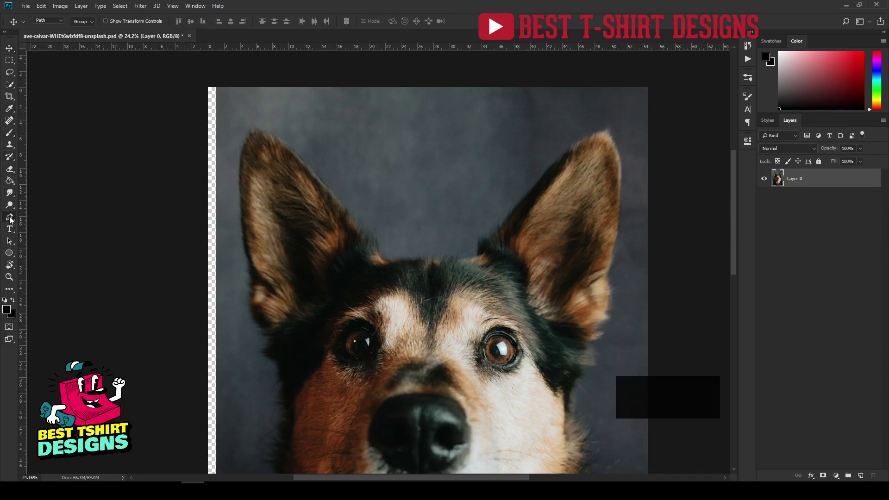
scroll(270, 276, "up", 1)
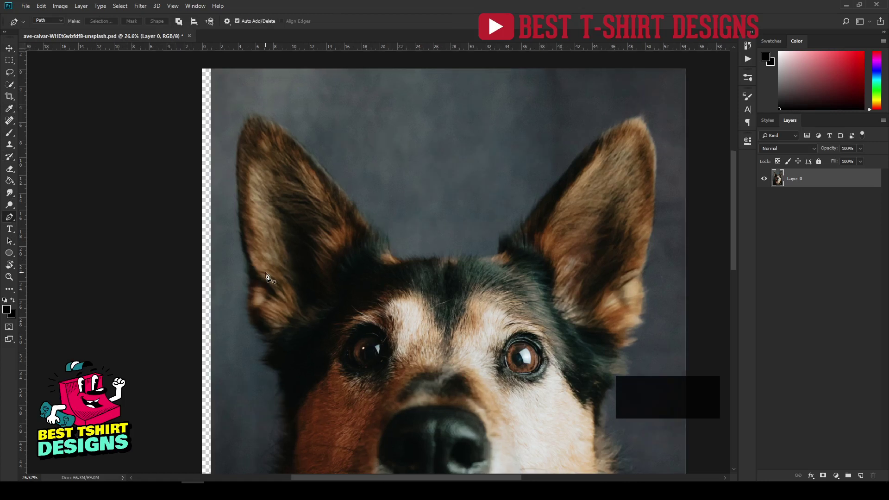
left_click(269, 344)
left_click_drag(250, 311, 245, 261)
left_click_drag(236, 143, 247, 125)
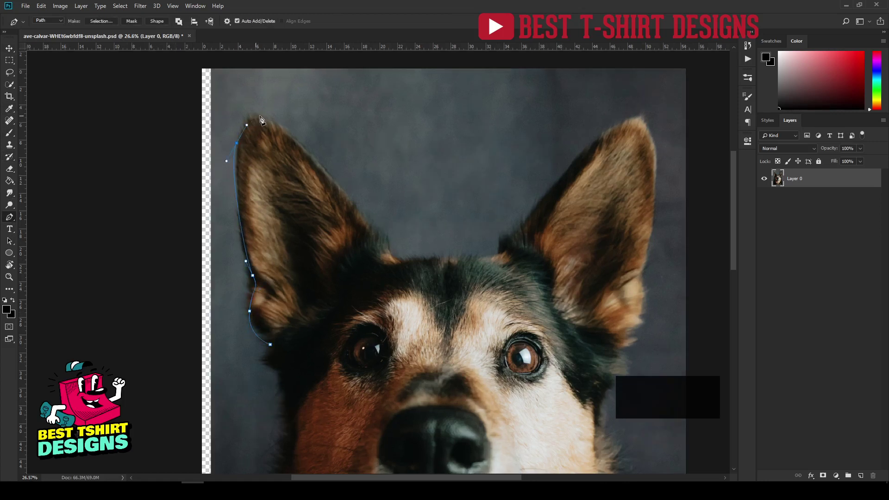
left_click_drag(306, 155, 315, 162)
left_click_drag(361, 215, 371, 230)
left_click_drag(409, 261, 524, 226)
left_click_drag(541, 206, 553, 190)
Close the path by running it down through the forehead and past the left eye to its start at the ear's base.
scroll(636, 332, "down", 2)
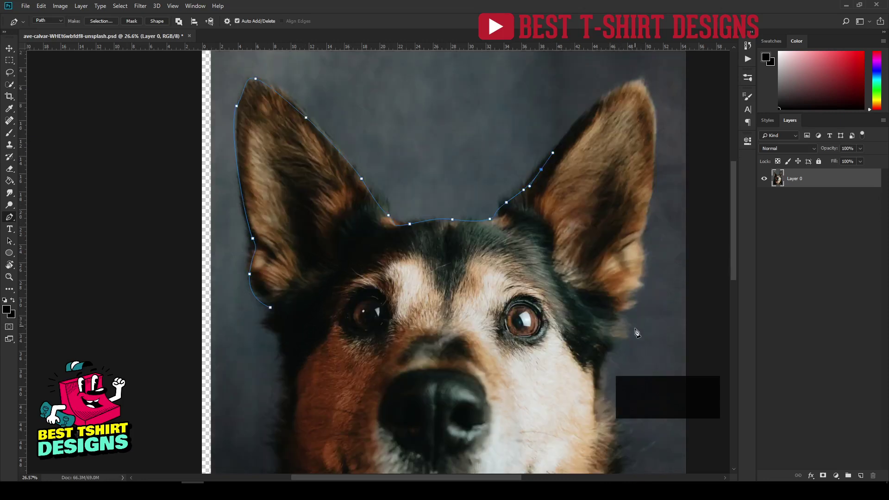
scroll(456, 201, "down", 3)
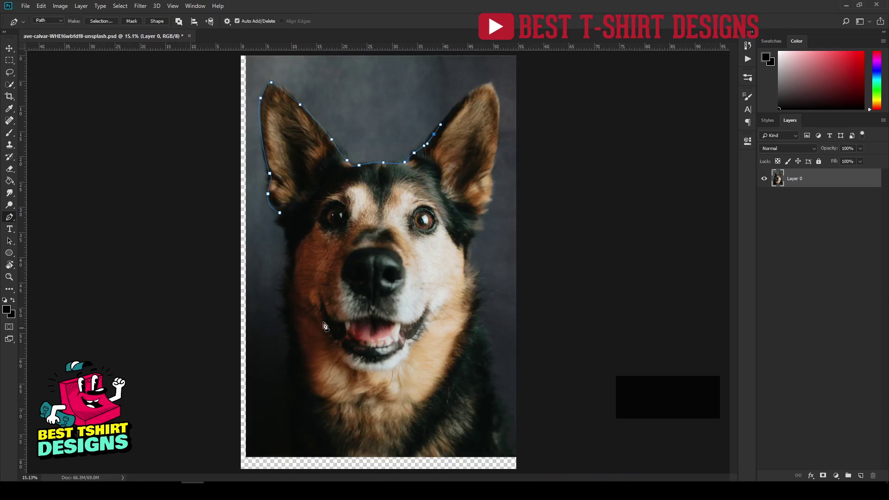
scroll(319, 132, "up", 2)
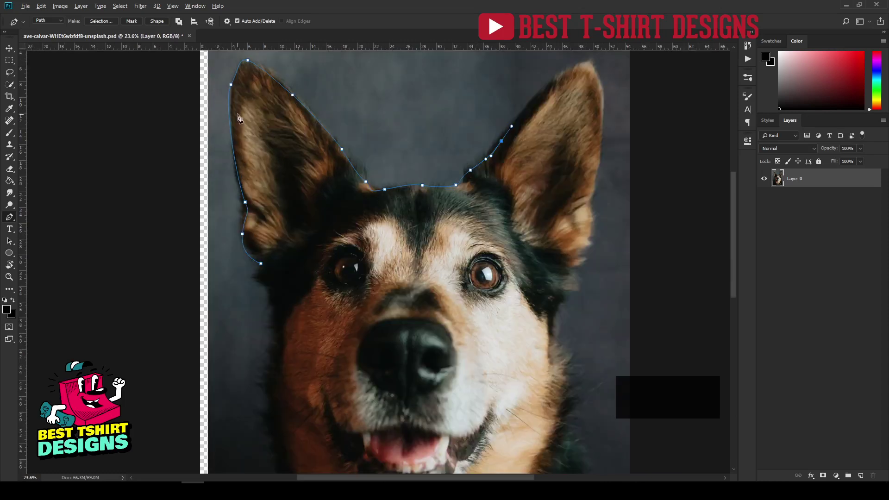
scroll(240, 119, "up", 1)
left_click(511, 244)
left_click(388, 298)
left_click_drag(317, 285, 322, 286)
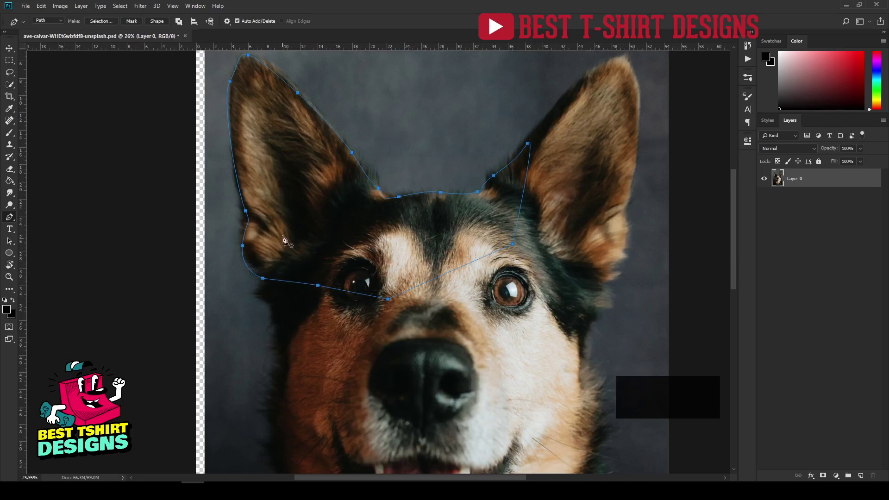
scroll(284, 239, "up", 2)
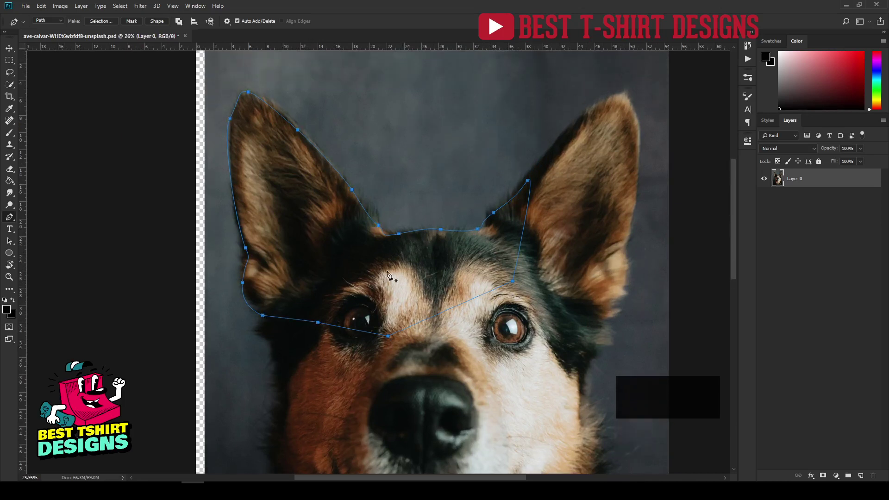
Convert the closed path into a selection and add it to Layer 0 as a layer mask.
left_click(101, 21)
left_click(494, 132)
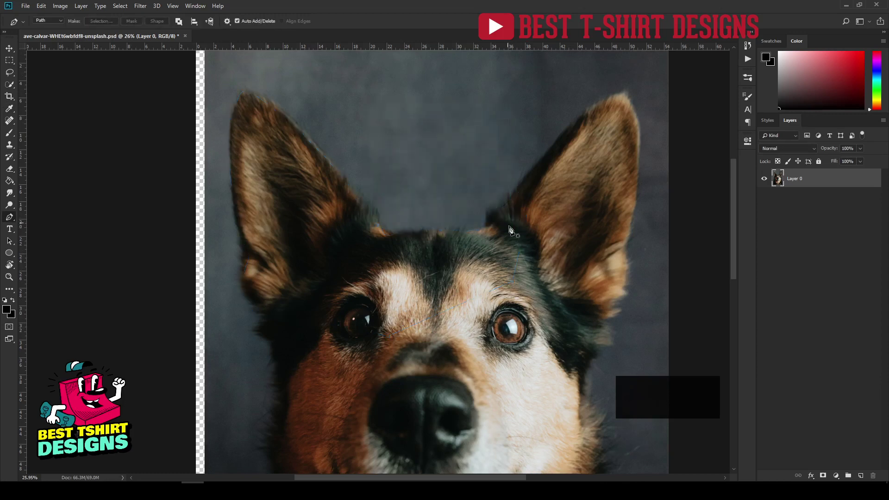
left_click(823, 475)
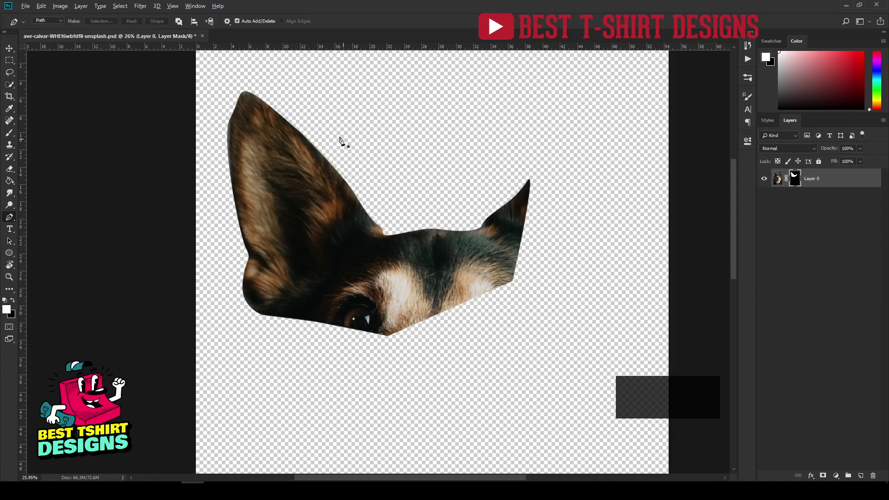
Set up a soft white brush with 0% hardness for the layer mask, and undo the test dab.
scroll(288, 123, "up", 4)
key("b")
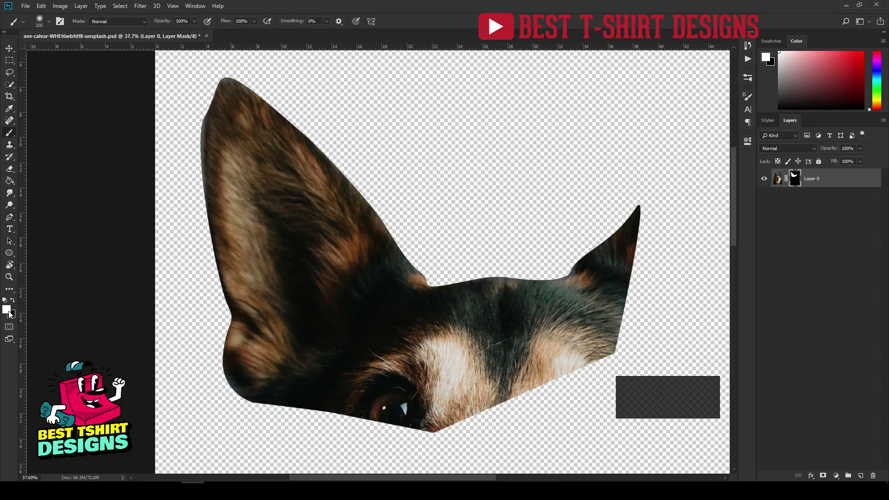
left_click(49, 21)
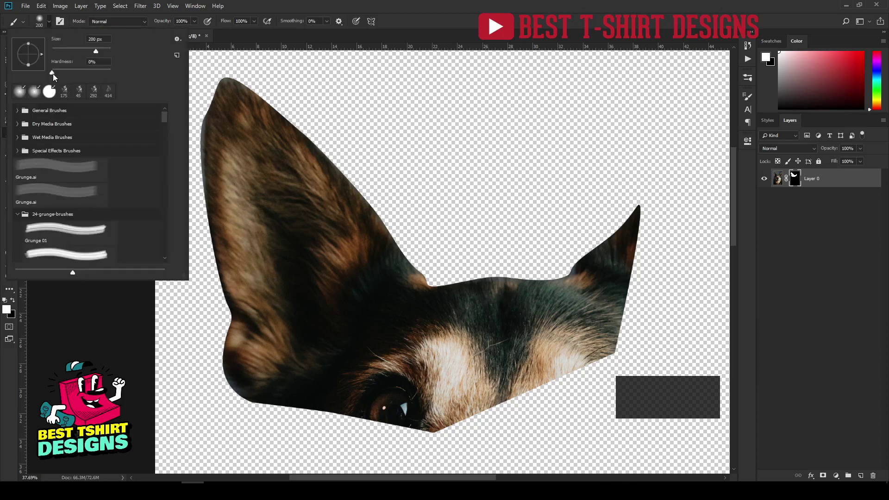
mouse_move(52, 74)
left_mouse_down()
mouse_move(77, 74)
mouse_move(50, 74)
left_mouse_up()
left_click(496, 83)
key("ctrl+z")
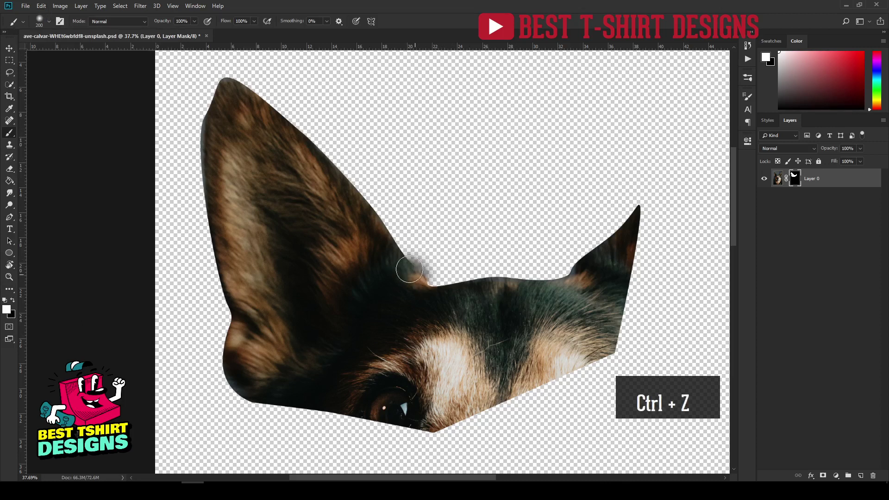
Paint the mask with white along the left ear's inner edge to soften it, reducing the brush to 100 px.
left_click_drag(409, 269, 349, 195)
scroll(332, 156, "up", 1)
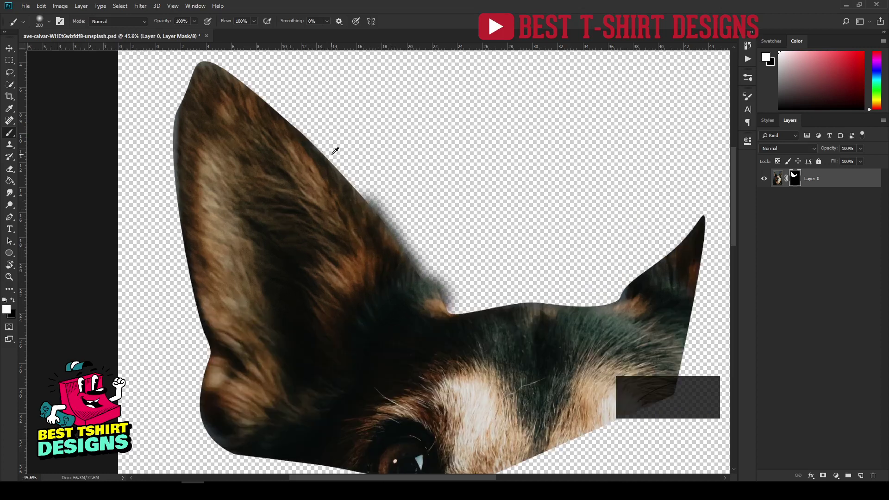
scroll(335, 150, "up", 2)
key("bracketleft")
key("bracketleft")
key("bracketleft")
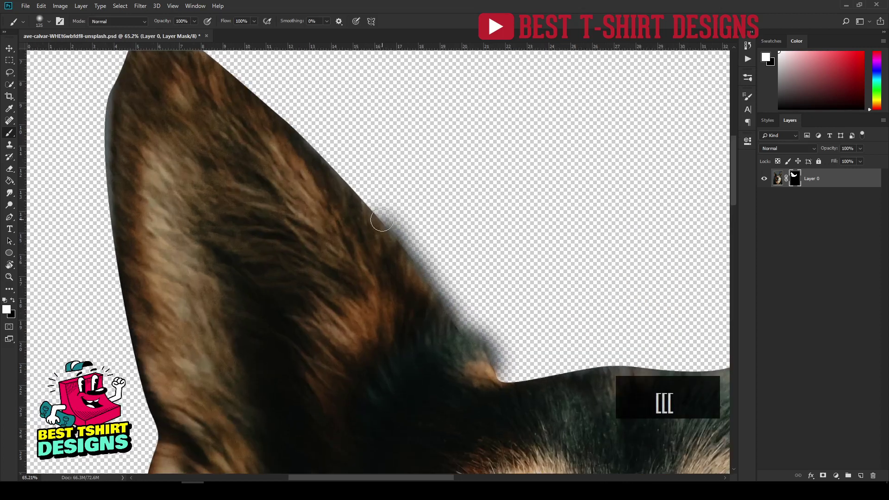
key("bracketleft")
mouse_move(382, 219)
left_mouse_down()
mouse_move(298, 135)
mouse_move(268, 118)
mouse_move(325, 160)
mouse_move(310, 147)
mouse_move(416, 253)
mouse_move(379, 223)
mouse_move(424, 268)
mouse_move(477, 361)
left_mouse_up()
Soften the mask around the left ear's tip and upper outer edge with the 100 px white brush.
scroll(341, 218, "down", 3)
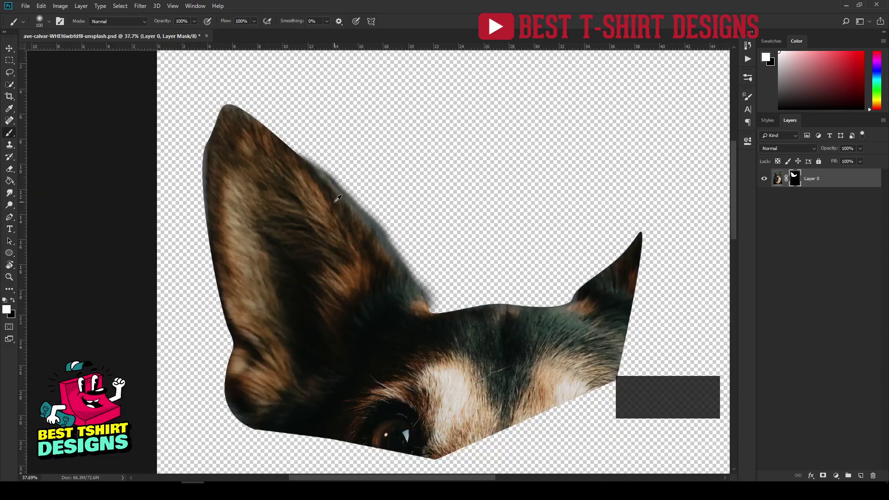
scroll(337, 198, "up", 5)
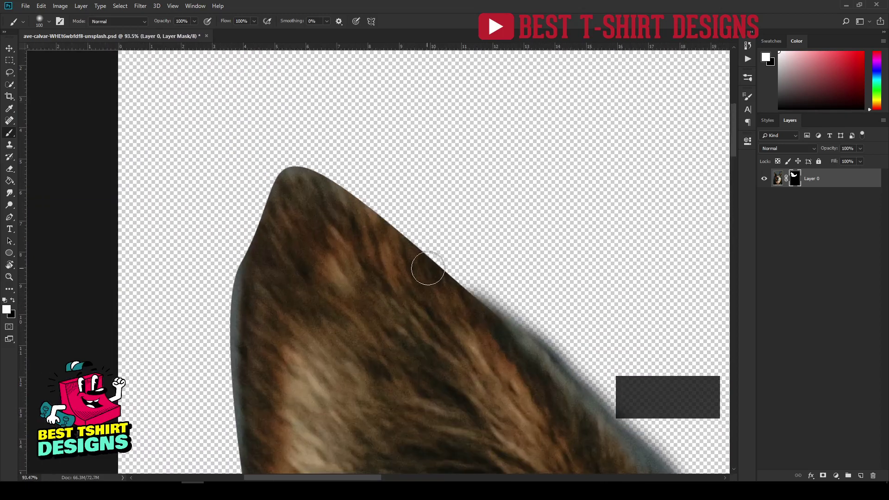
mouse_move(462, 301)
left_mouse_down()
mouse_move(300, 175)
mouse_move(284, 179)
mouse_move(244, 279)
mouse_move(240, 370)
mouse_move(248, 274)
mouse_move(280, 207)
left_mouse_up()
mouse_move(301, 178)
left_mouse_down()
mouse_move(438, 265)
mouse_move(470, 290)
mouse_move(310, 183)
mouse_move(502, 340)
mouse_move(465, 294)
left_mouse_up()
mouse_move(237, 356)
left_mouse_down()
mouse_move(249, 376)
mouse_move(247, 268)
mouse_move(283, 181)
mouse_move(299, 171)
mouse_move(424, 233)
mouse_move(480, 300)
mouse_move(321, 151)
left_mouse_up()
scroll(287, 125, "down", 3)
scroll(287, 125, "down", 3)
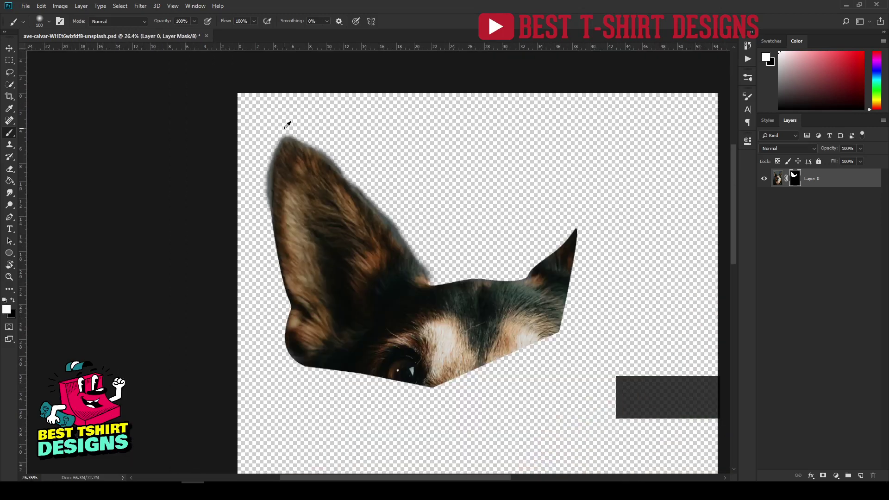
Close the dog photo document without saving its changes.
key("v")
left_click(206, 36)
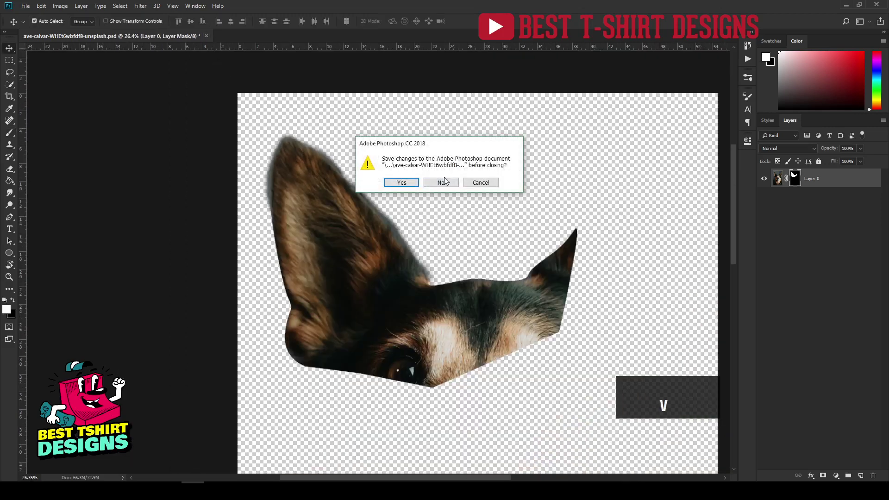
left_click(441, 183)
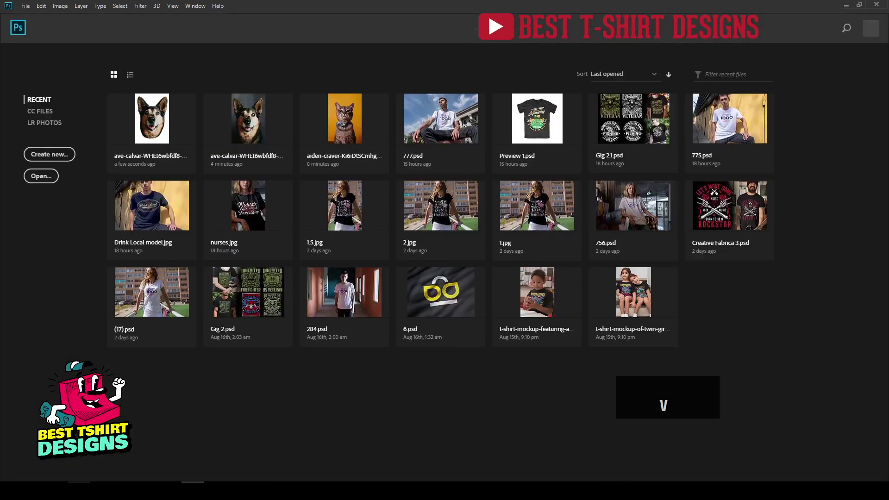
Preview the cut-out dog head image with the transparent background in the 136 Dog Face folder.
key("alt+Tab")
left_click(486, 130)
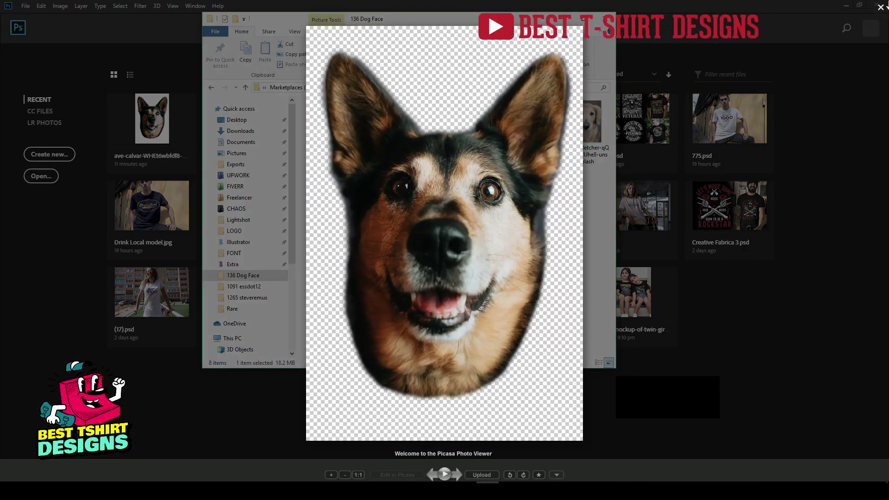
left_click(880, 7)
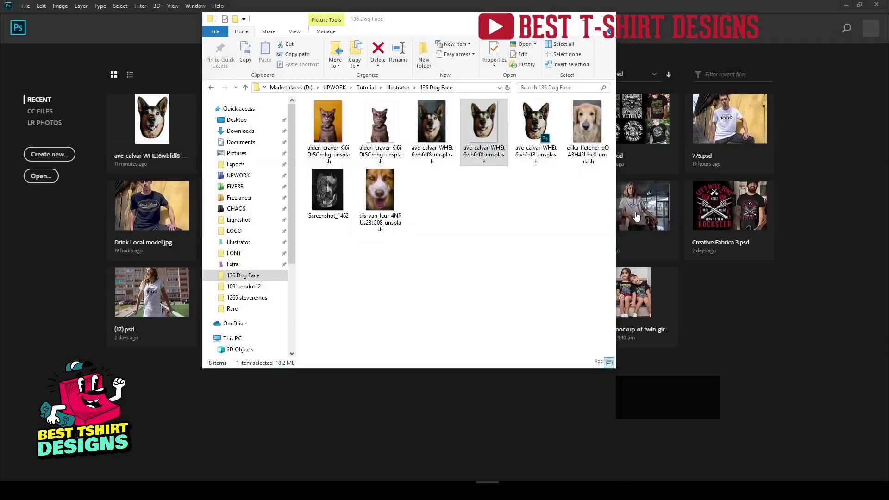
Switch to Illustrator and move the half-dog-face lettering reference image off the artboard to its left side.
left_click(428, 129)
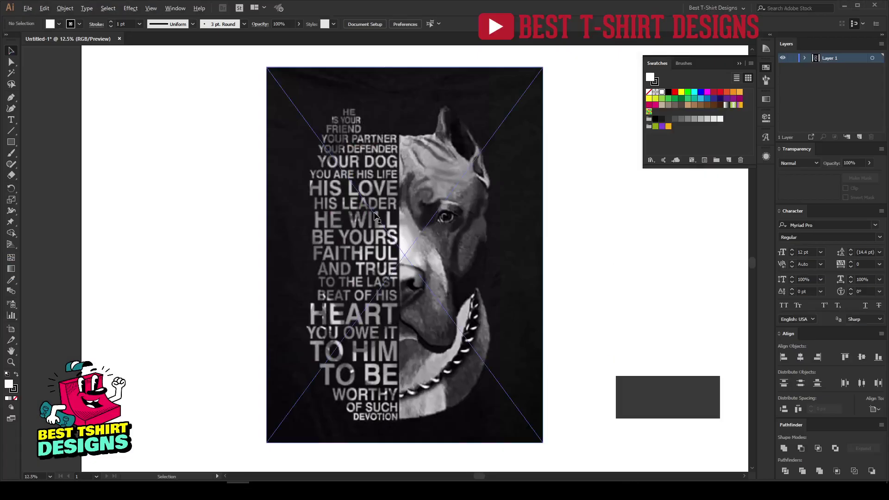
key("ctrl+minus")
key("ctrl+minus")
key("ctrl+minus")
left_click_drag(414, 261, 220, 254)
scroll(290, 191, "up", 1)
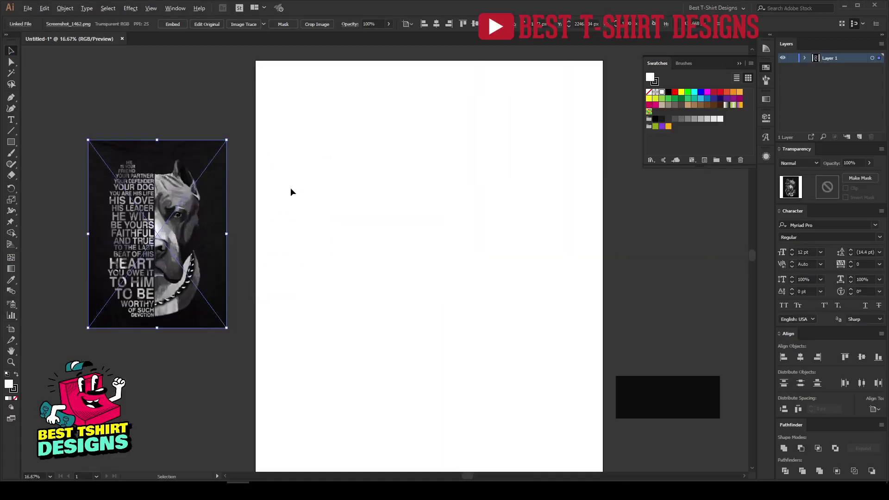
left_click(373, 195)
scroll(374, 195, "down", 1)
Place the cut-out ave-calvar dog head image from the 136 Dog Face folder onto the artboard.
left_click(27, 8)
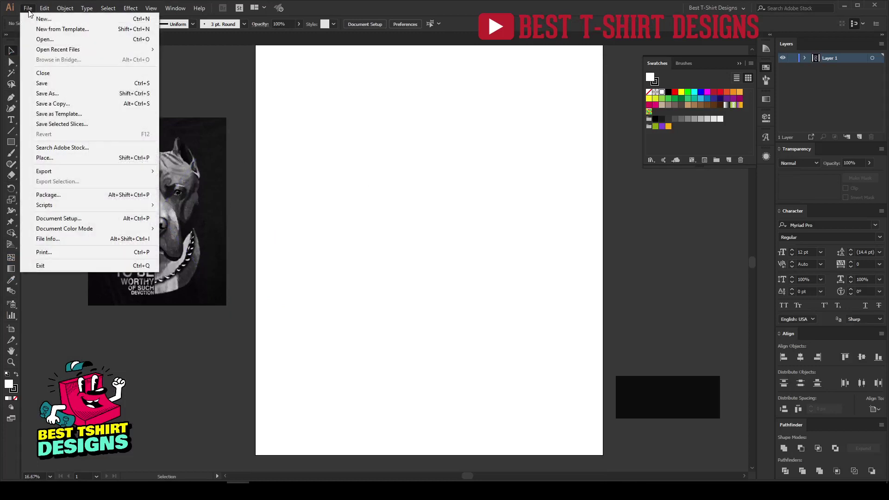
left_click(124, 158)
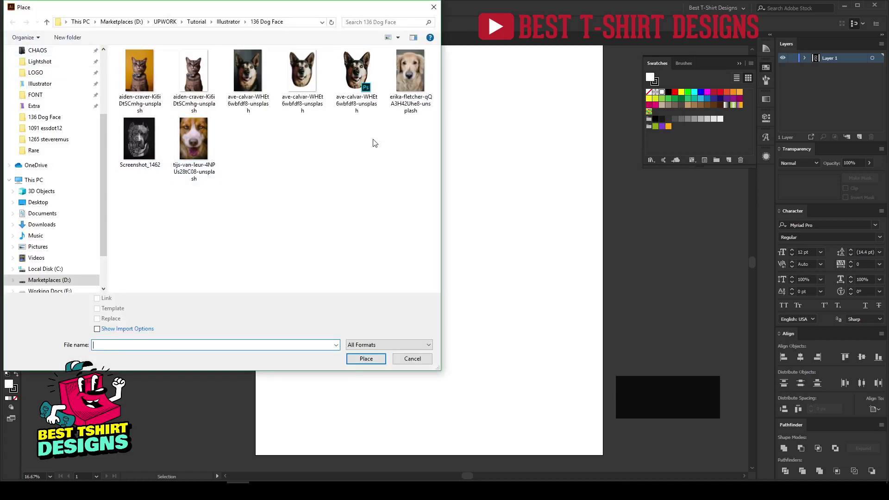
double_click(302, 67)
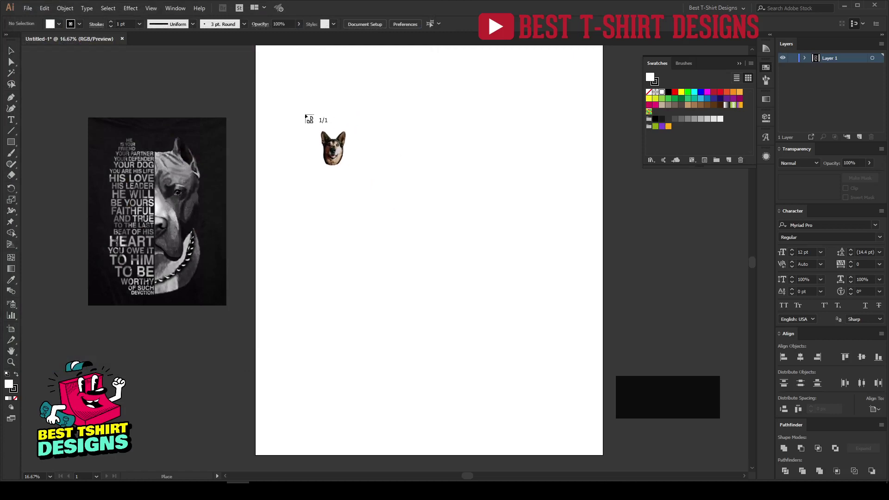
left_click(304, 113)
Centre the placed dog head horizontally and vertically on the artboard, and scale it up slightly in proportion.
scroll(437, 212, "down", 1)
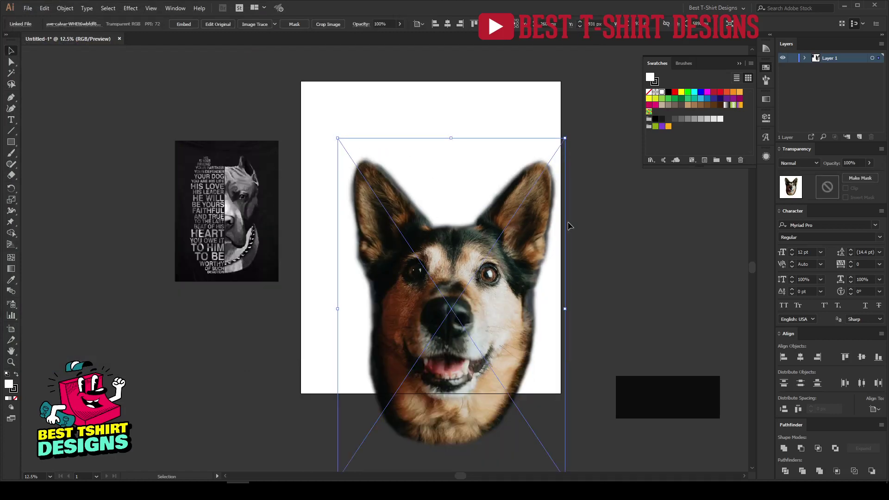
scroll(490, 250, "up", 2)
left_click_drag(490, 299, 466, 221)
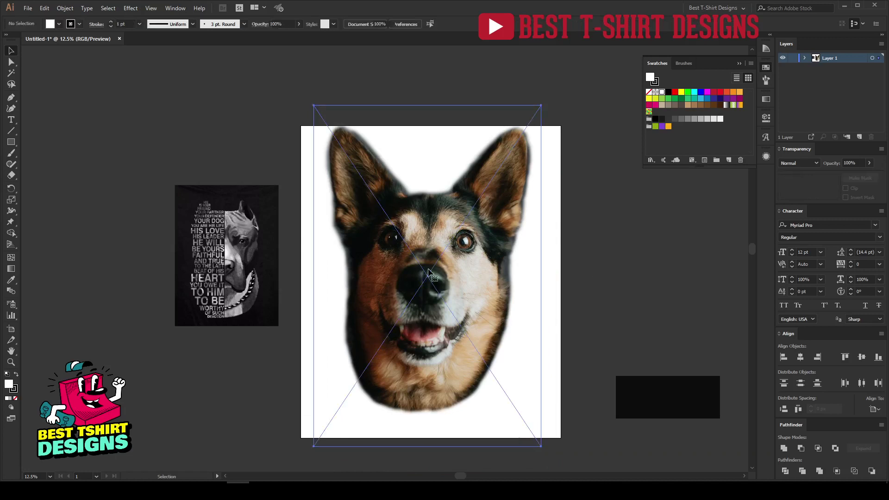
left_click(447, 24)
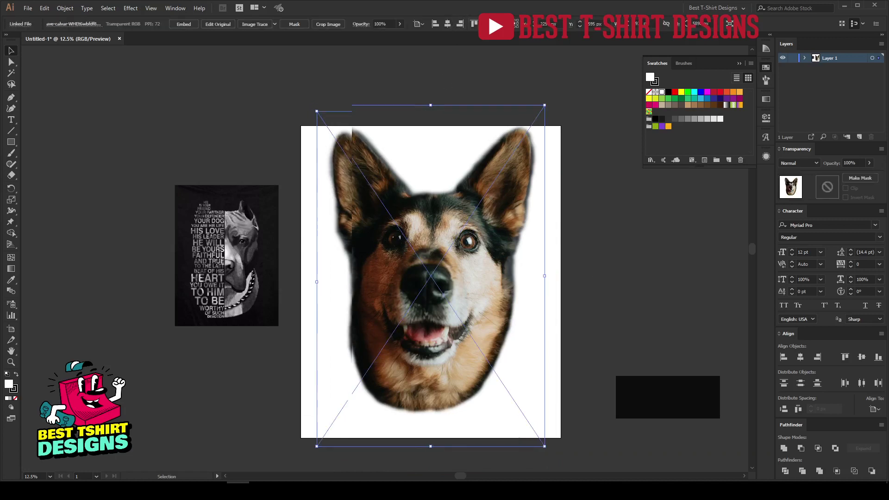
left_click(486, 23)
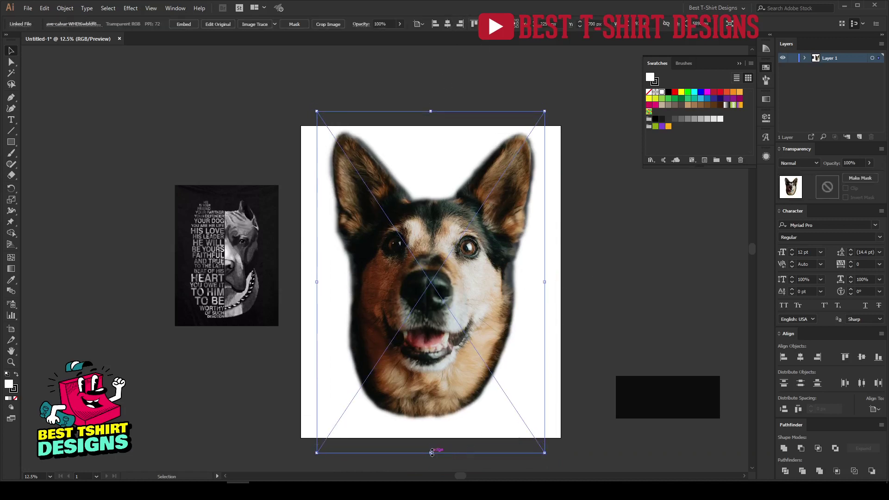
left_click_drag(430, 452, 431, 468)
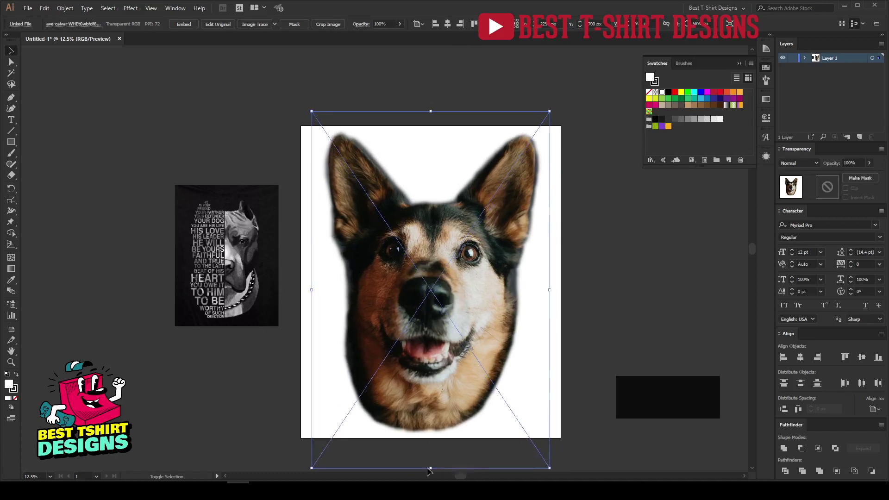
left_click(584, 220)
scroll(422, 284, "up", 5)
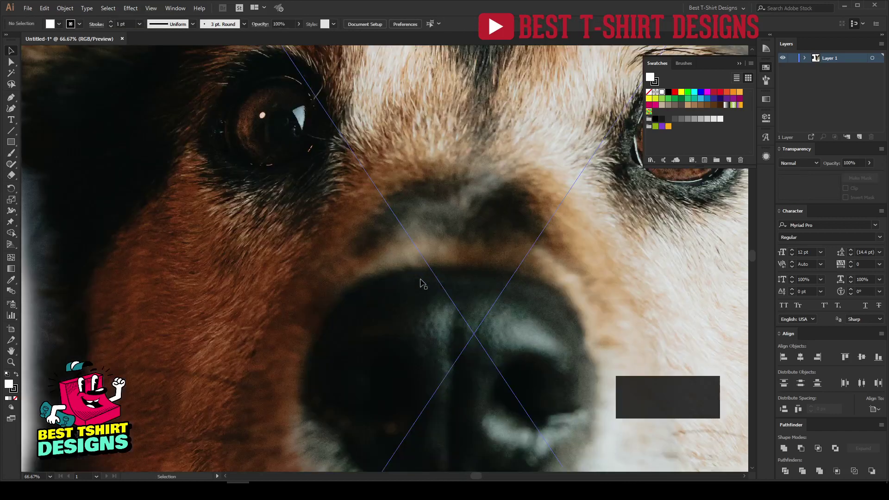
scroll(422, 281, "down", 2)
scroll(255, 182, "up", 3)
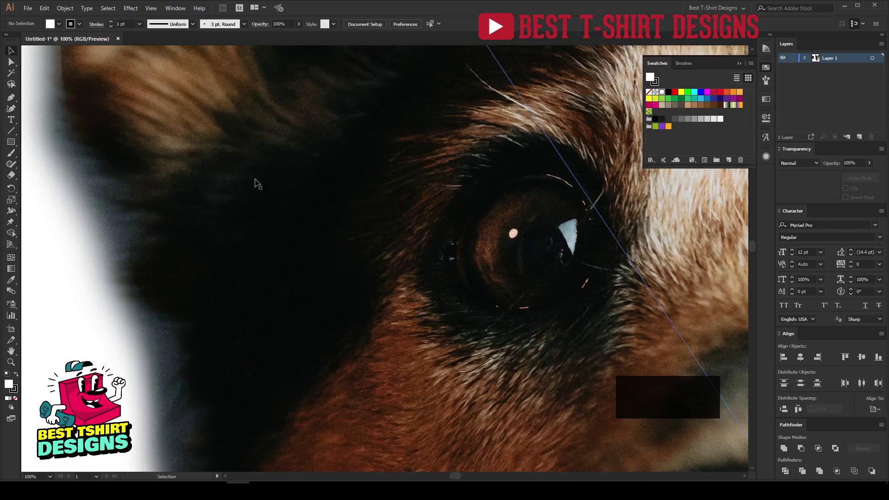
scroll(255, 181, "down", 1)
scroll(315, 255, "down", 3)
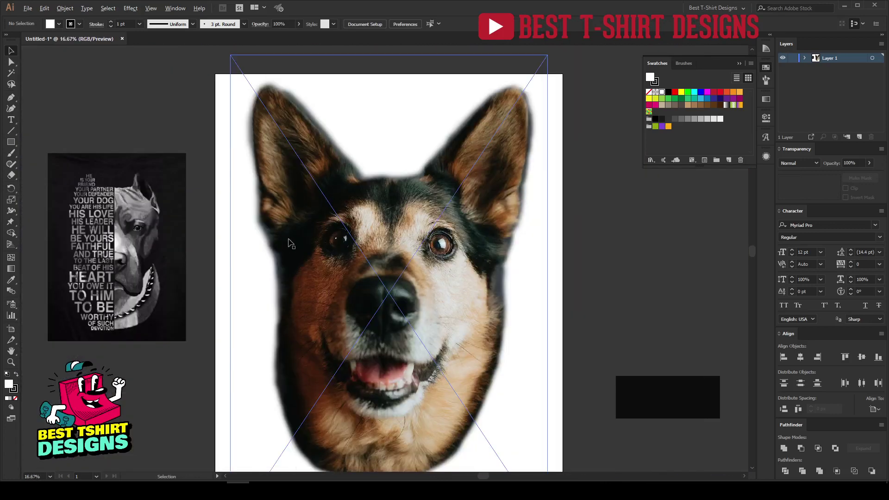
Reduce the opacity of the placed German shepherd head image to 50%.
scroll(256, 112, "up", 4)
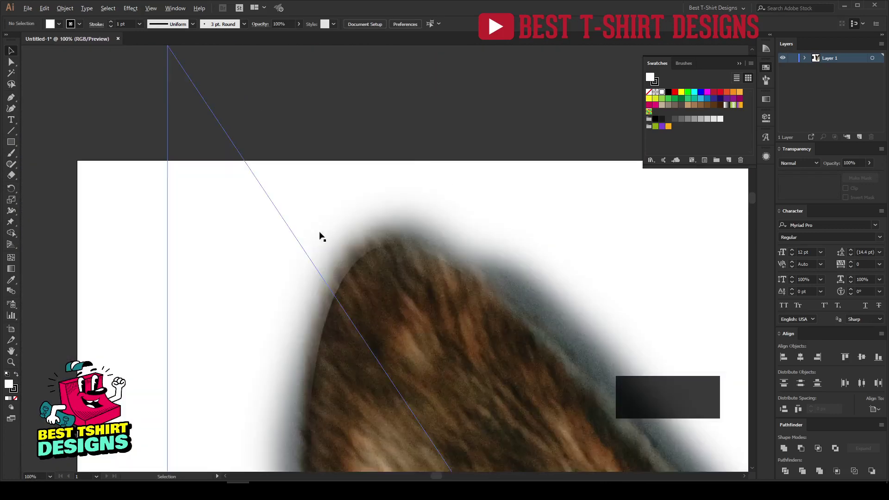
scroll(320, 236, "down", 1)
scroll(340, 288, "up", 4)
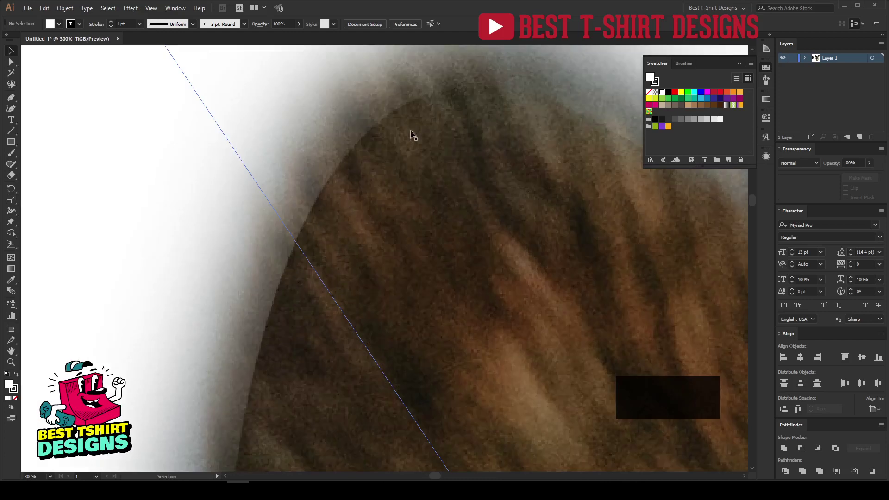
scroll(323, 150, "down", 9)
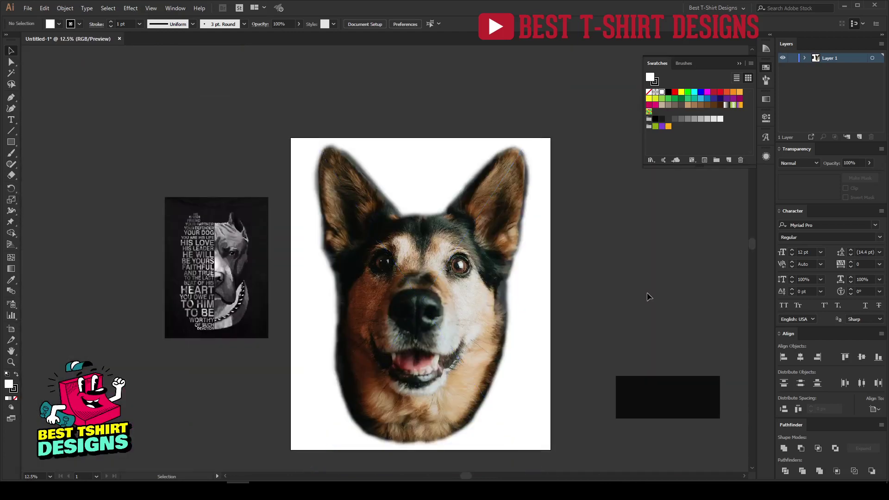
scroll(589, 343, "down", 1)
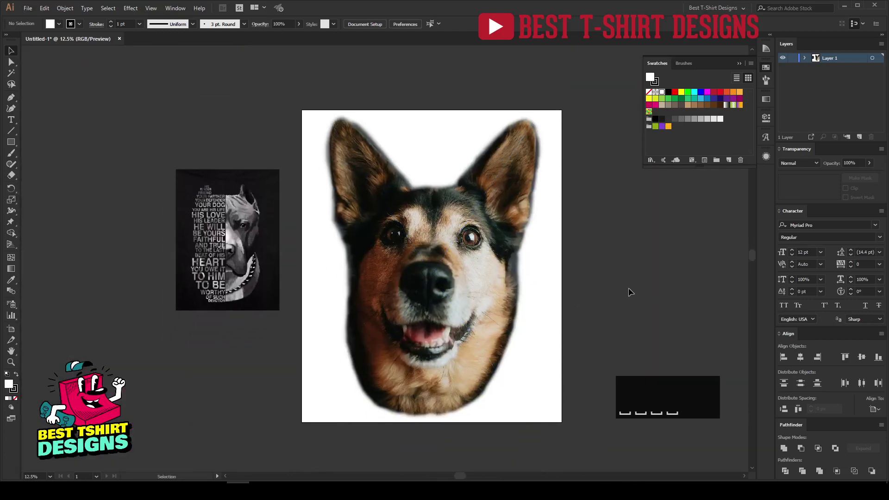
left_click(409, 300)
left_click(389, 24)
type("50")
key("Return")
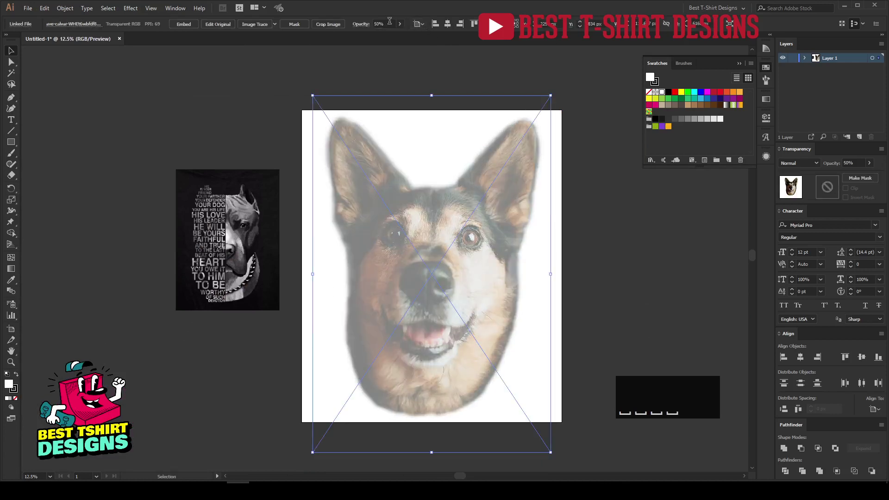
left_click(425, 85)
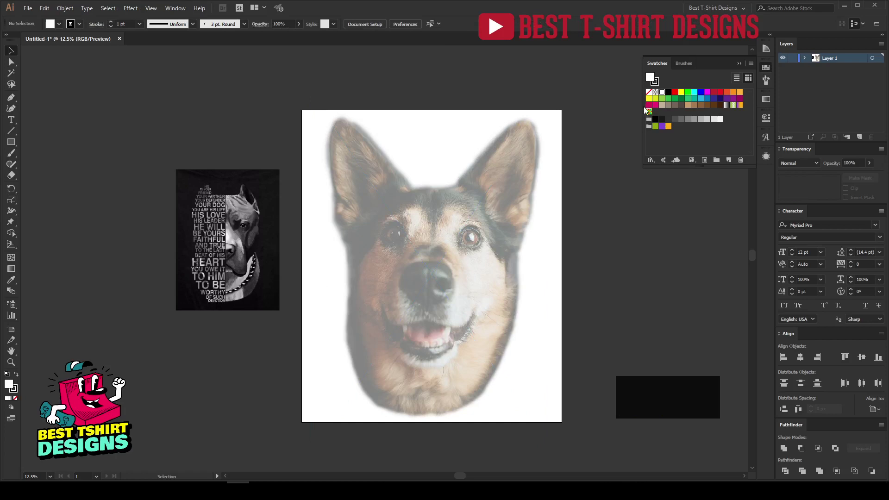
Expand Layer 1 and lock the linked dog head image inside it.
left_click(519, 203)
left_click(804, 58)
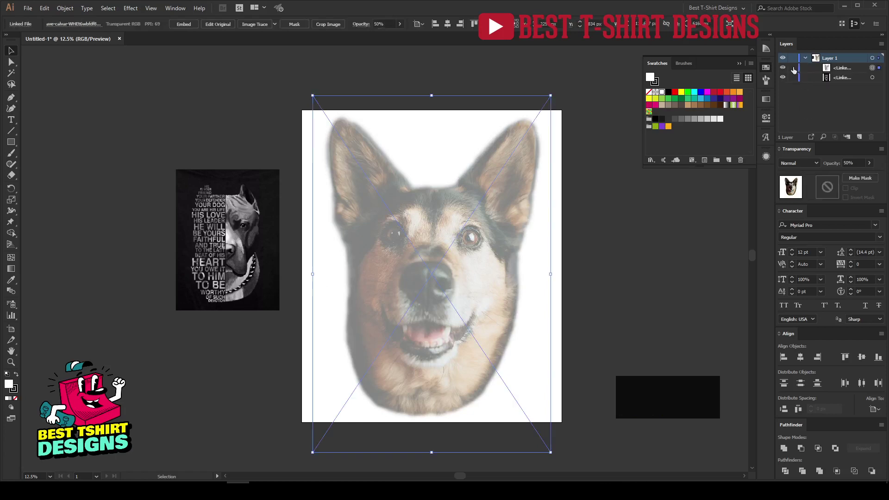
left_click(793, 68)
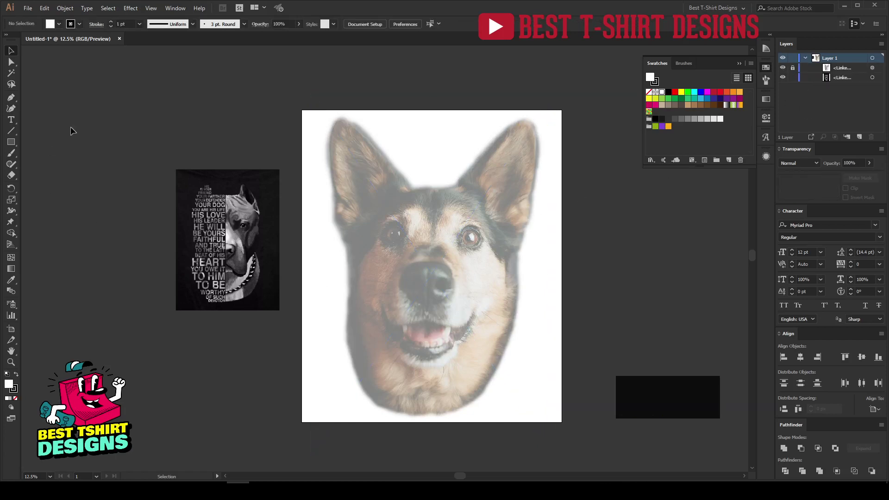
Show the rulers and place a vertical guide down the middle of the dog's face.
key("ctrl+shift+r")
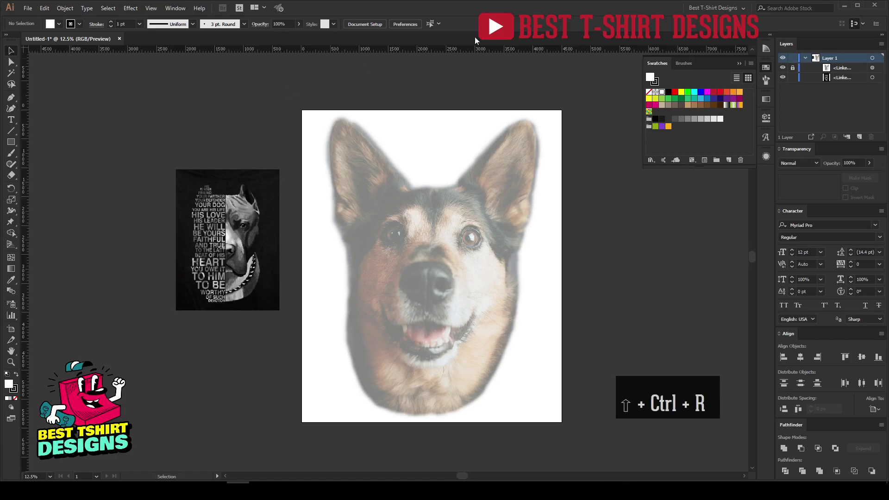
mouse_move(463, 39)
left_mouse_down()
mouse_move(437, 222)
mouse_move(466, 75)
mouse_move(460, 31)
left_mouse_up()
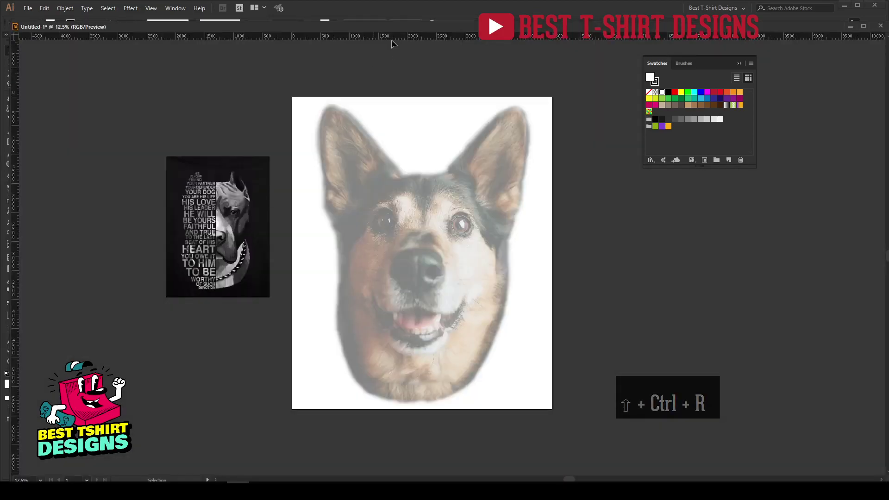
left_click_drag(190, 29, 139, 33)
left_click_drag(459, 51, 427, 241)
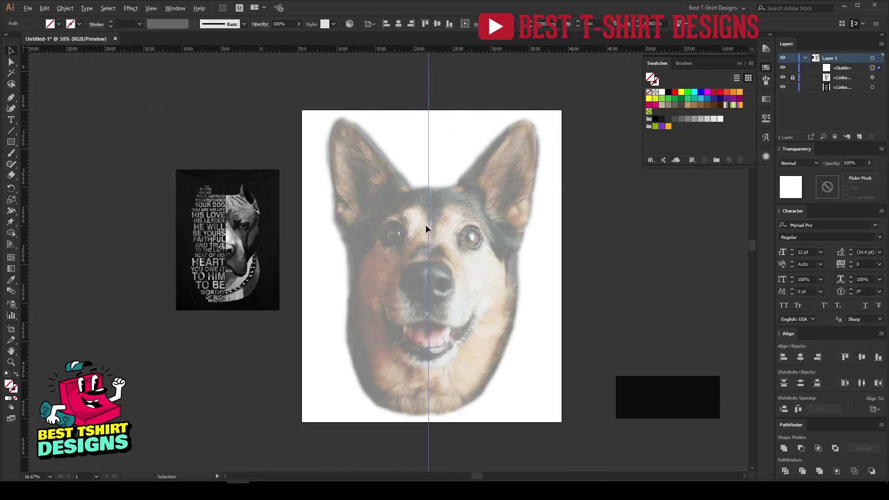
scroll(425, 224, "up", 5)
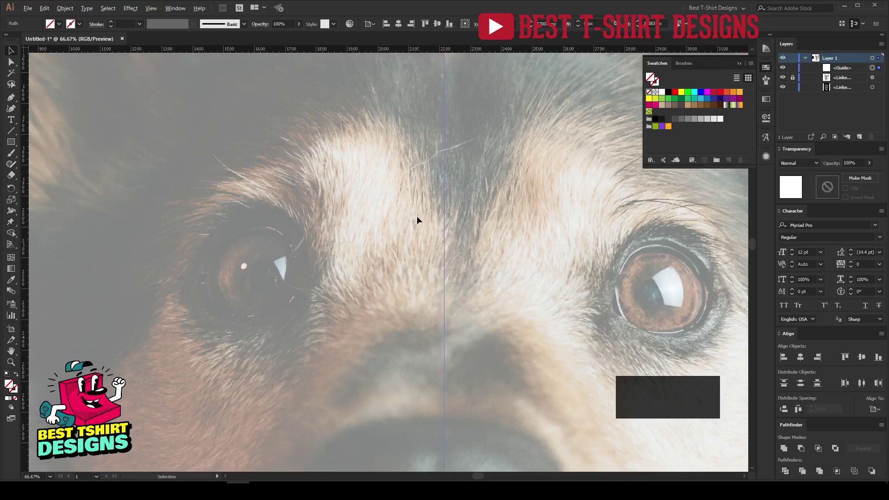
scroll(404, 212, "down", 5)
scroll(404, 212, "down", 2)
left_click(371, 219)
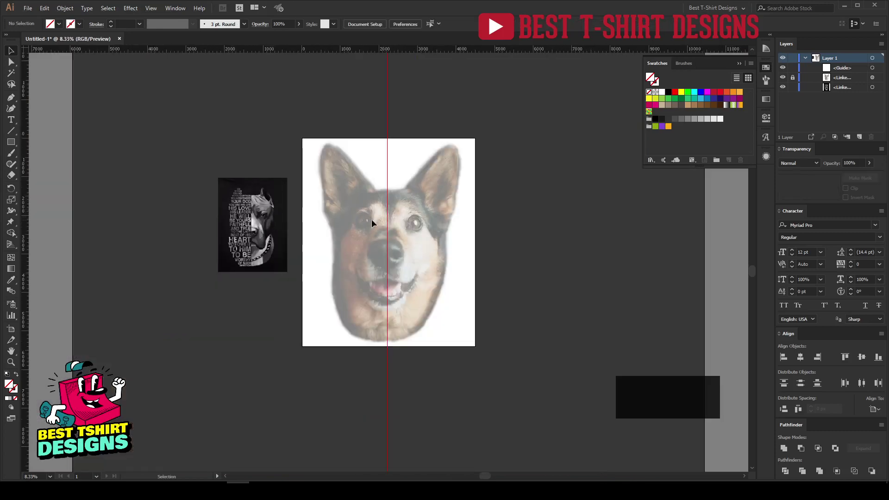
Lock the vertical guide running through the dog's face.
scroll(365, 218, "up", 2)
right_click(399, 95)
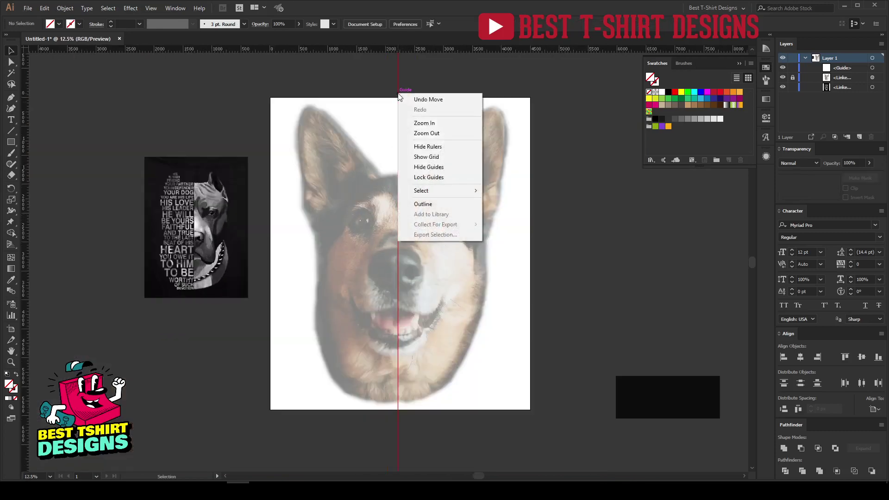
left_click(421, 177)
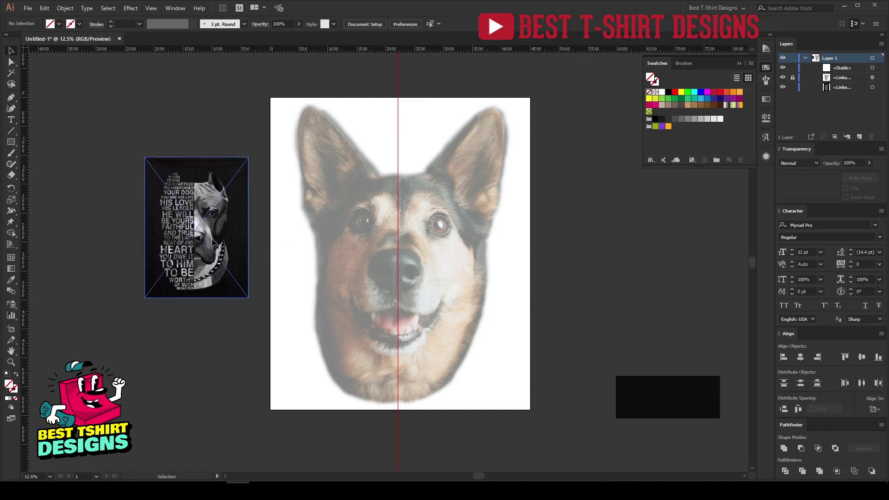
Copy the full quote from the Dog text Notepad file onto the artboard, enlarge it to about 109.6 pt and move it up slightly.
scroll(157, 217, "up", 2)
scroll(312, 237, "down", 1)
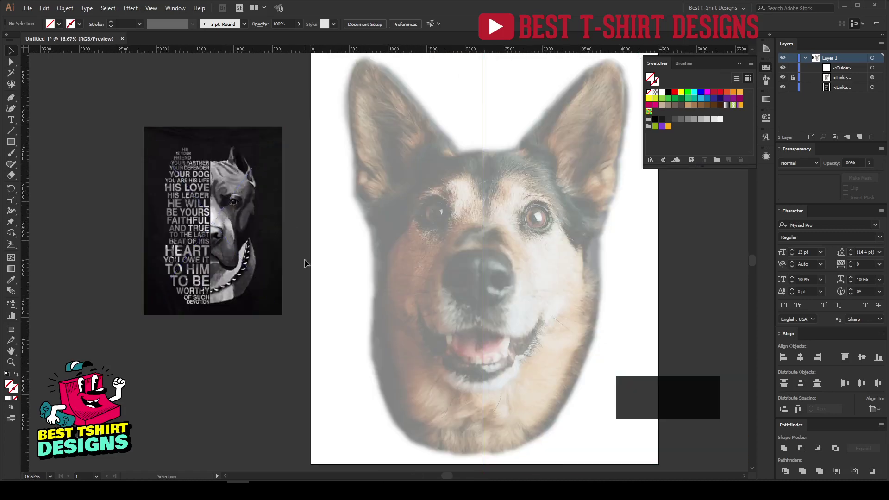
key("alt+Tab")
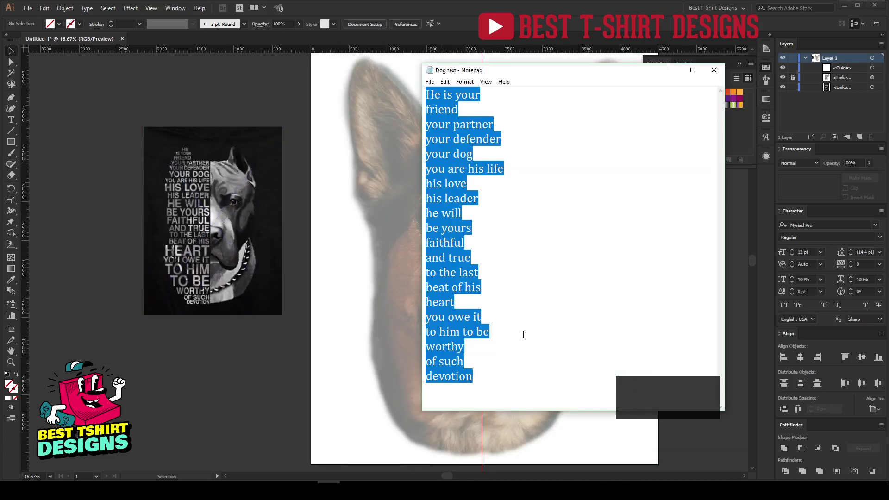
key("ctrl+c")
left_click(345, 234)
key("ctrl+v")
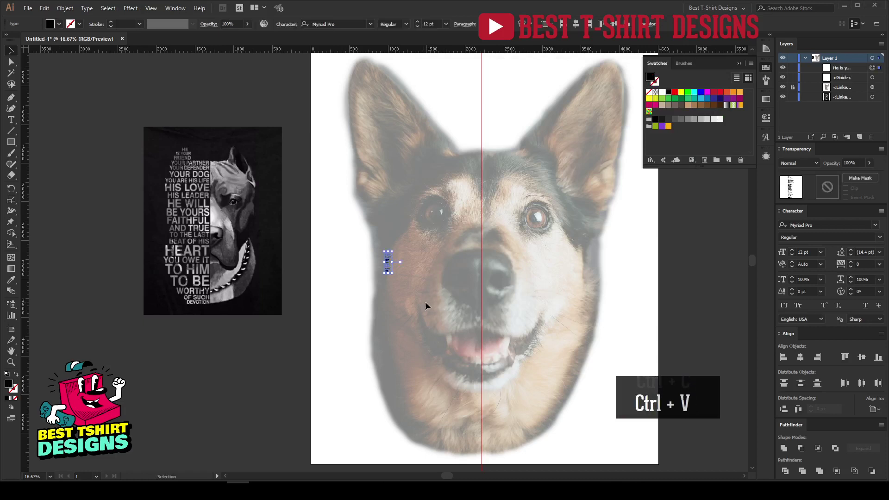
left_click_drag(388, 274, 408, 453)
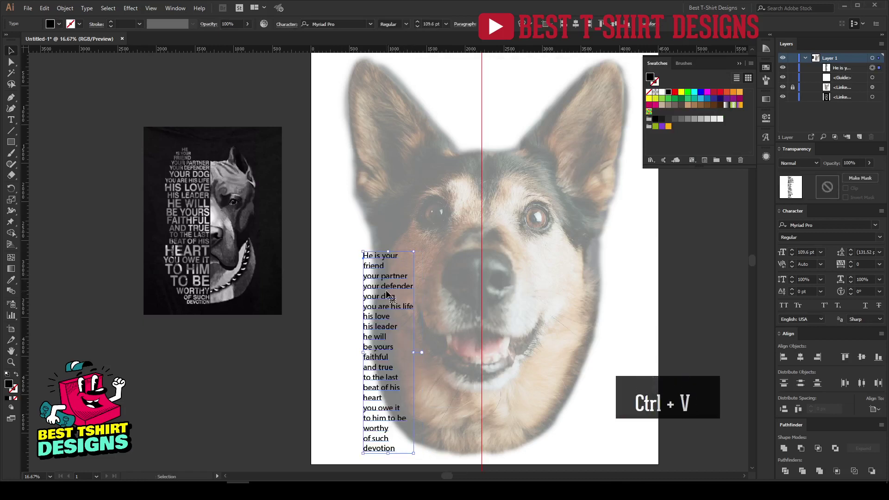
left_click_drag(423, 253, 422, 210)
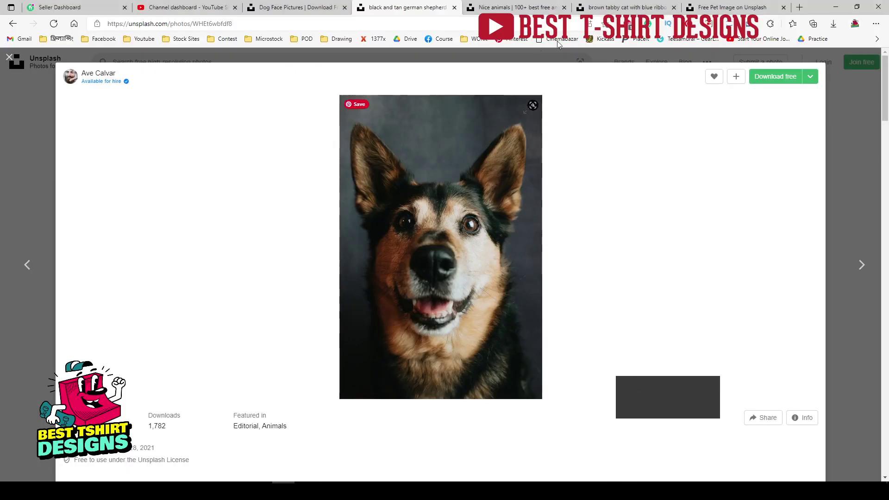
Switch to the browser and search Google for the copied dog quote in a new tab.
key("ctrl+t")
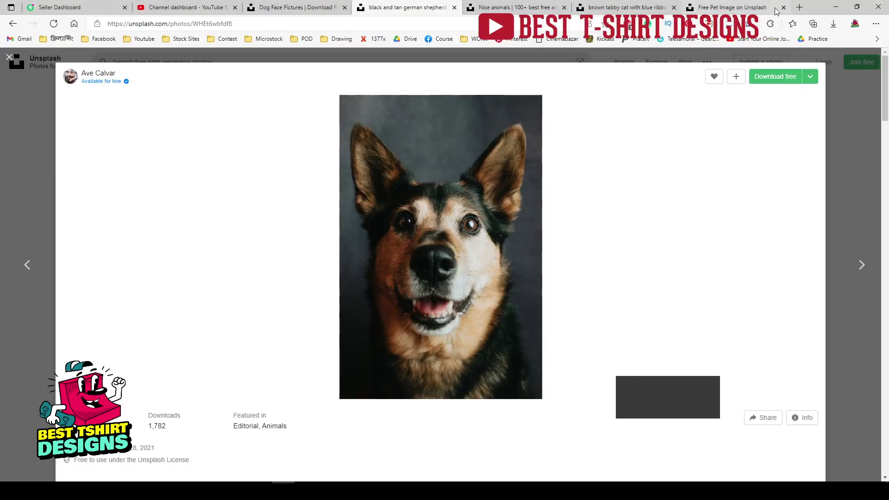
key("ctrl+v")
key("Return")
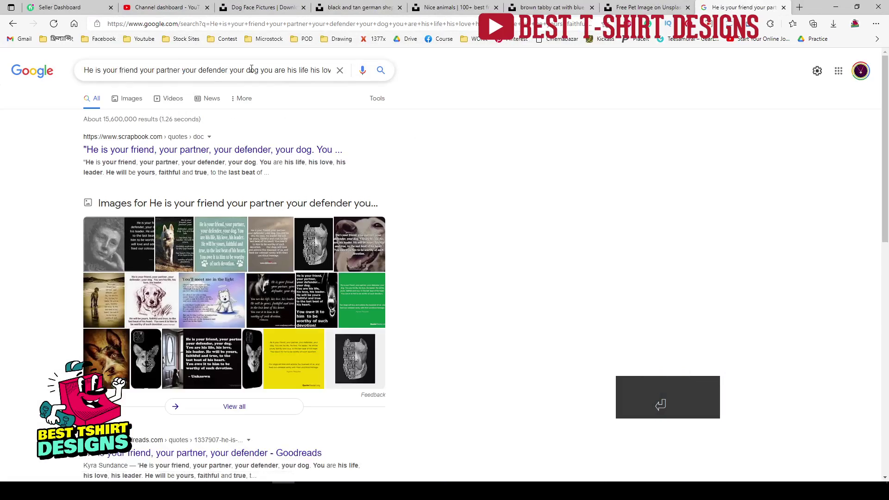
left_click(175, 70)
type("e")
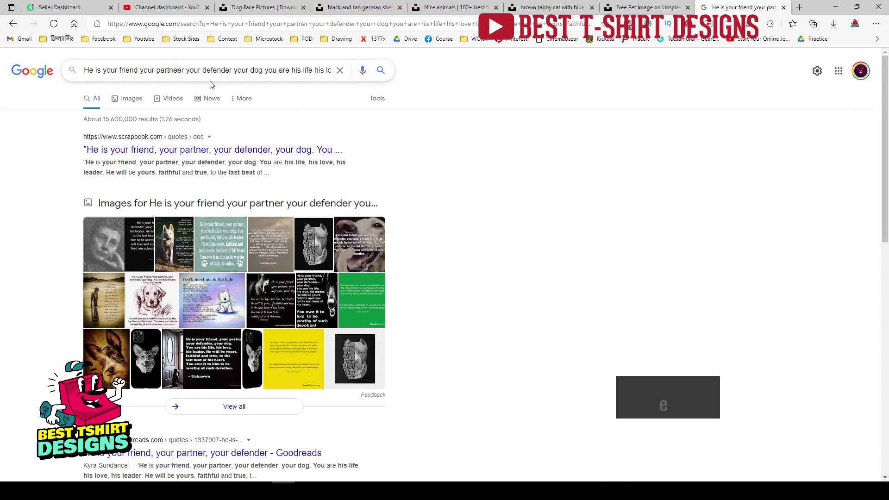
key("Return")
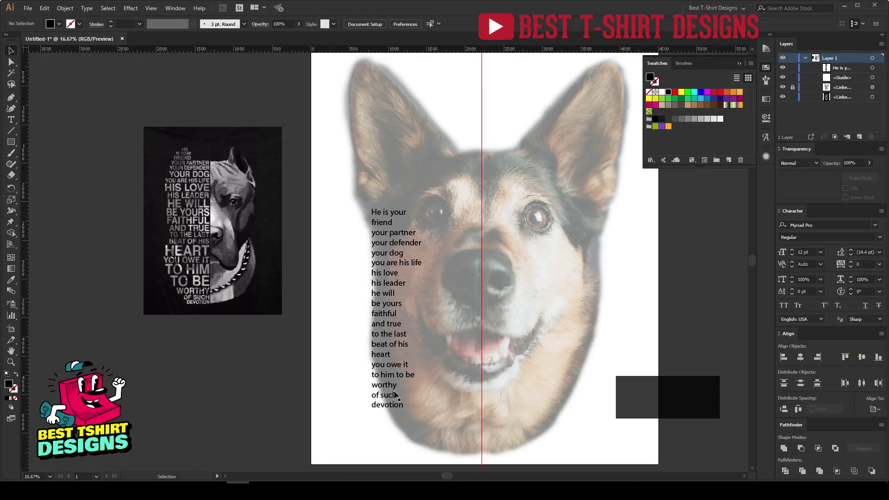
Switch back to Illustrator and run the script that divides the quote into a separate text object for each line.
left_click(401, 262)
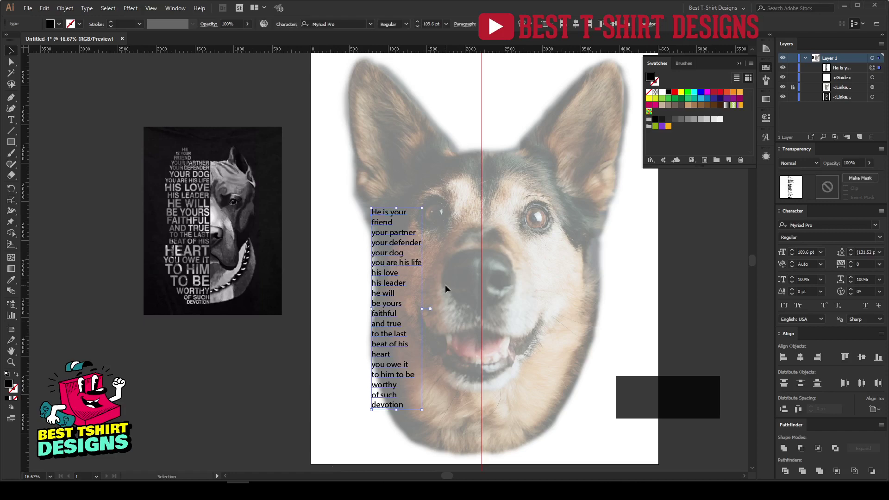
left_click(27, 8)
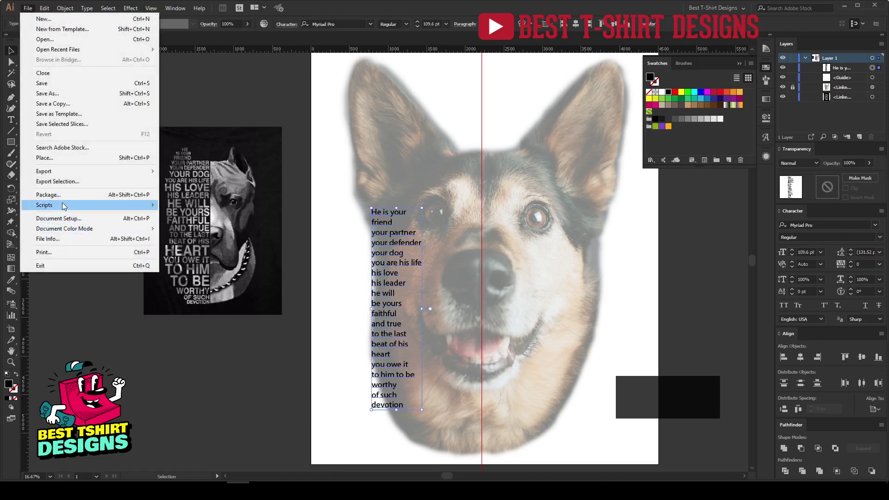
mouse_move(139, 204)
left_click(181, 205)
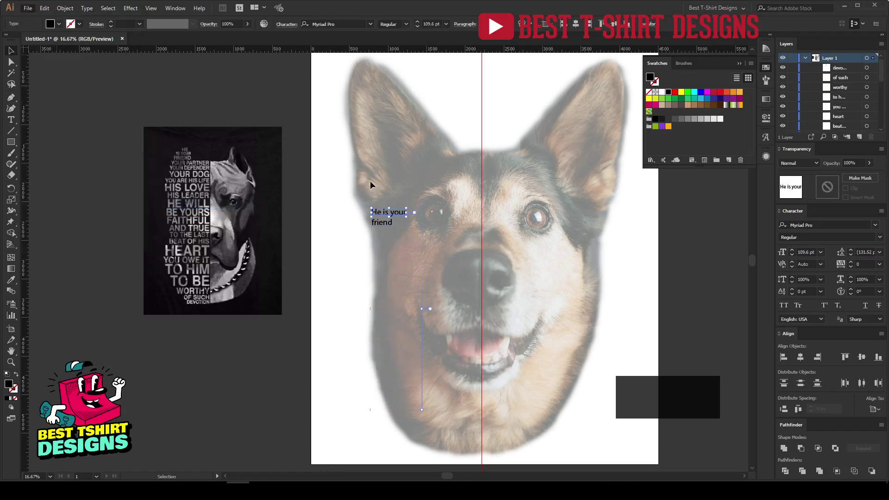
Enlarge all the separated text lines together to about 163.73 pt and align them along their right edges.
left_click_drag(429, 412, 439, 434)
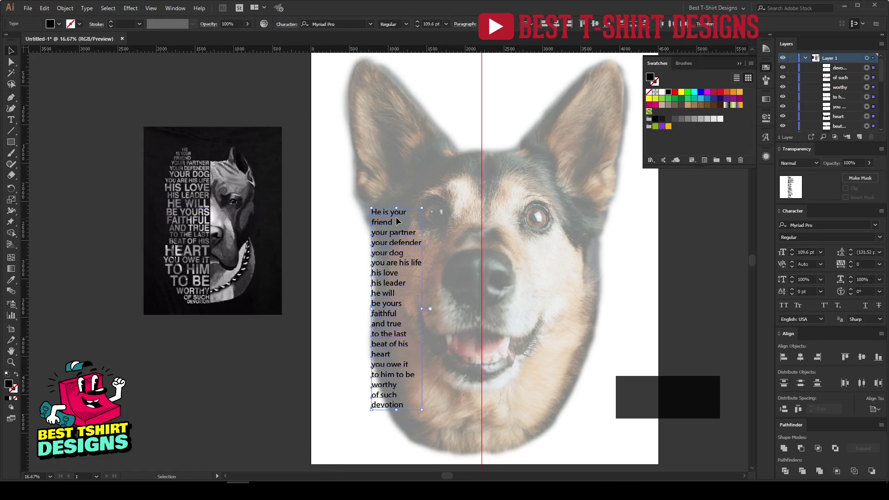
left_click_drag(421, 209, 436, 99)
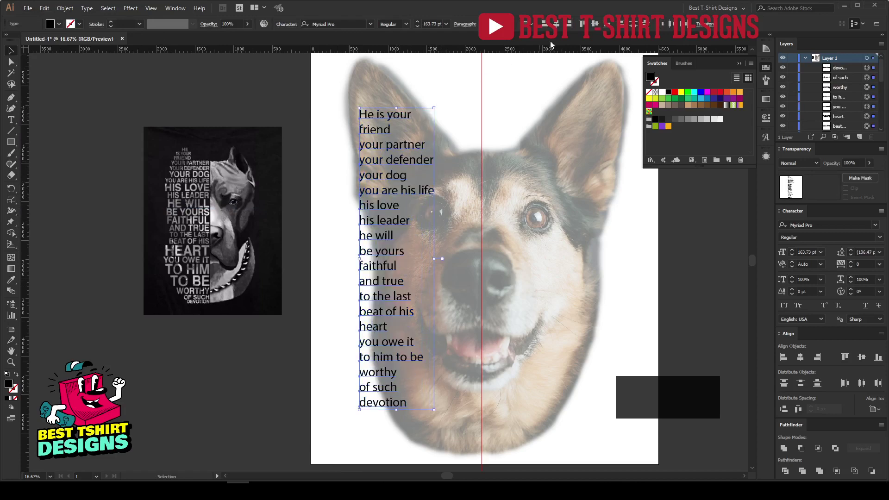
left_click(568, 24)
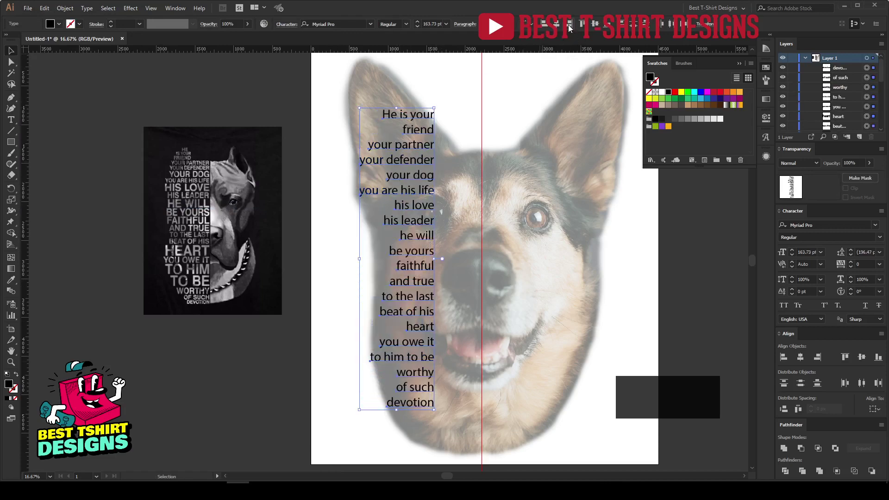
Move the text lines to just left of the centre guide and enlarge them together to about 178.3 pt.
left_click_drag(425, 265, 469, 270)
scroll(492, 343, "down", 1)
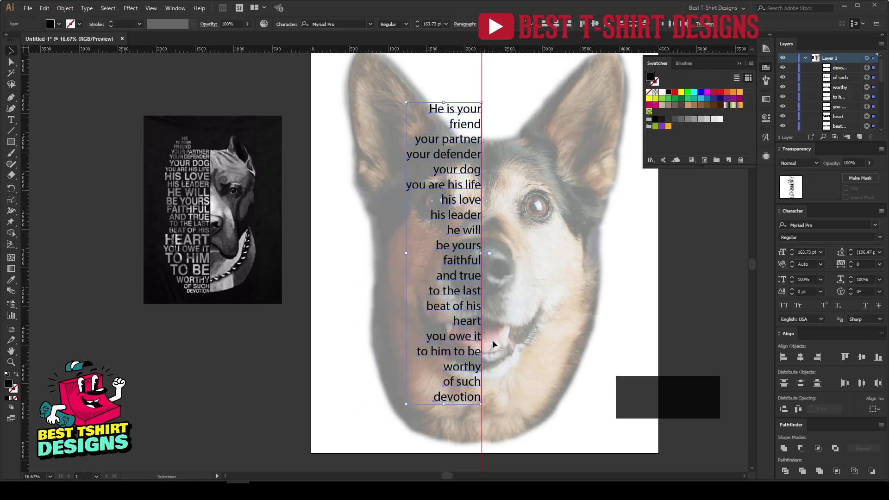
left_click_drag(446, 407, 446, 433)
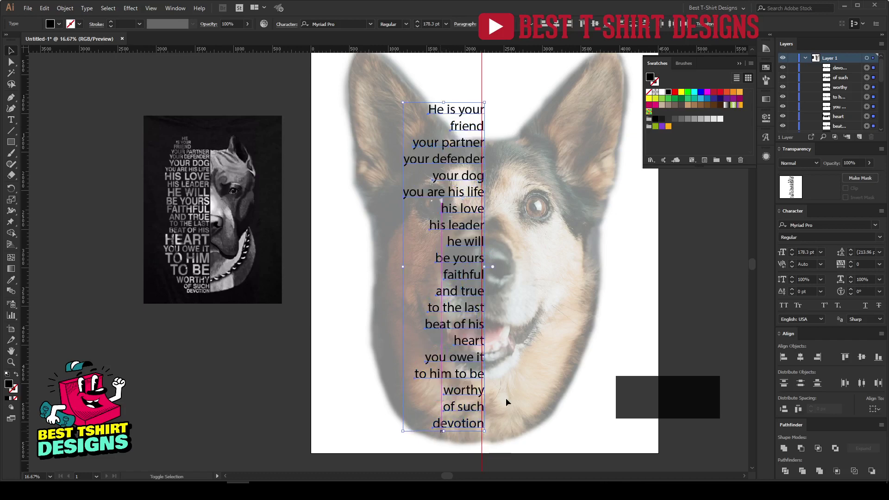
left_click_drag(471, 328, 456, 329)
left_click(561, 353)
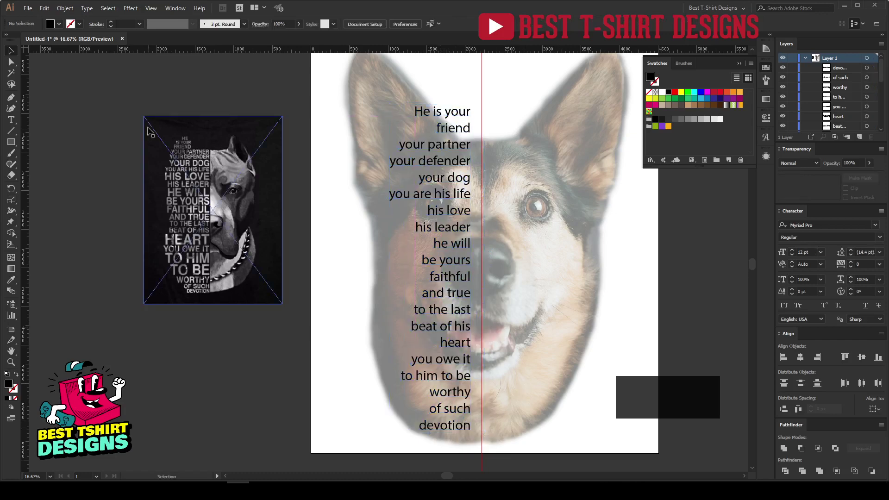
Set all quote lines in Poster Gothic ATF Heavy and realign them along their right edges.
scroll(151, 129, "up", 3, "alt")
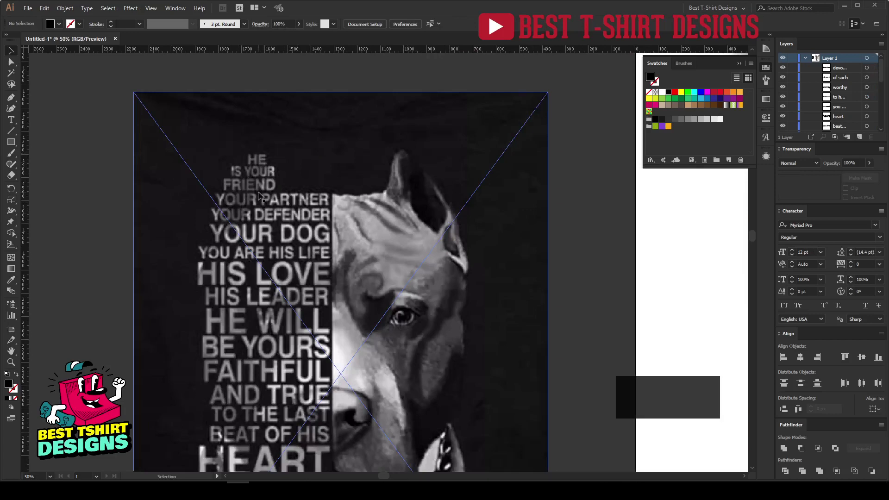
scroll(281, 197, "down", 2)
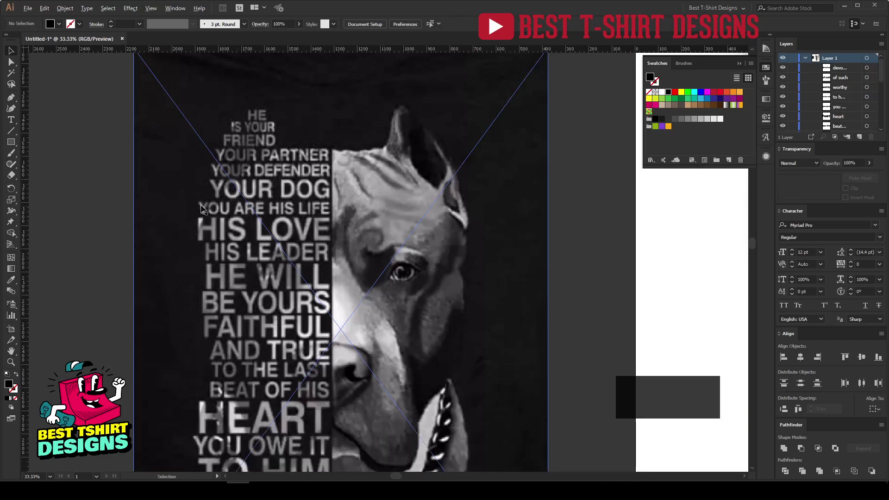
scroll(235, 227, "down", 3, "alt")
scroll(500, 200, "up", 1)
scroll(437, 141, "up", 1, "alt")
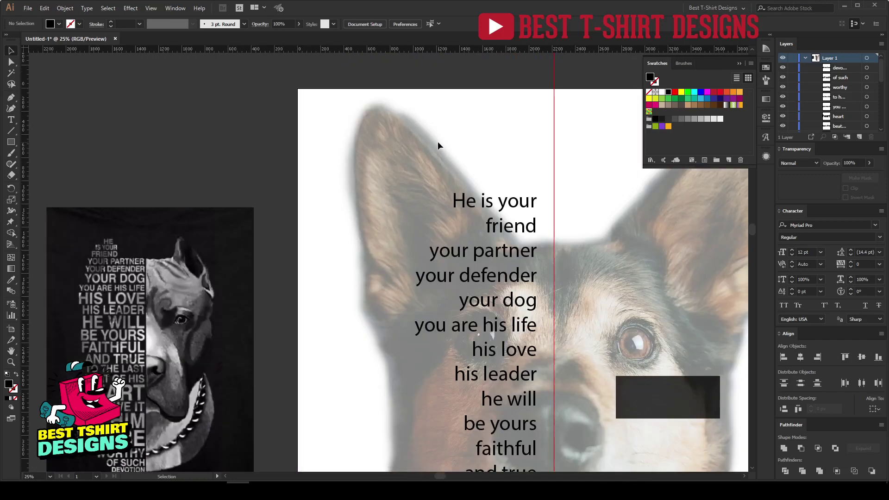
scroll(437, 140, "down", 2, "alt")
left_click_drag(412, 136, 479, 447)
scroll(532, 345, "up", 1, "alt")
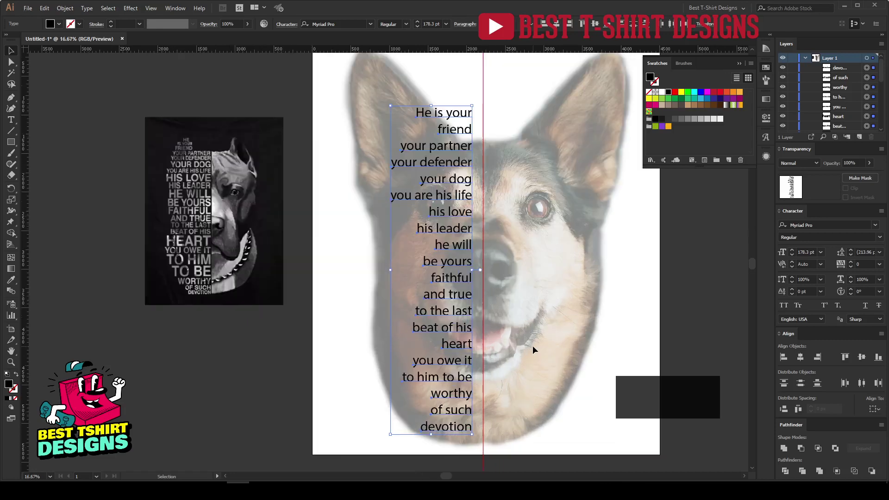
right_click(445, 215)
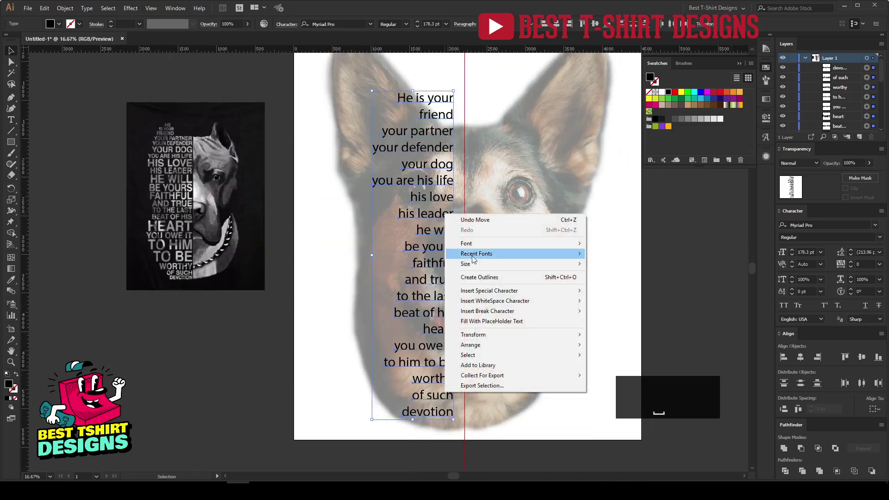
mouse_move(473, 255)
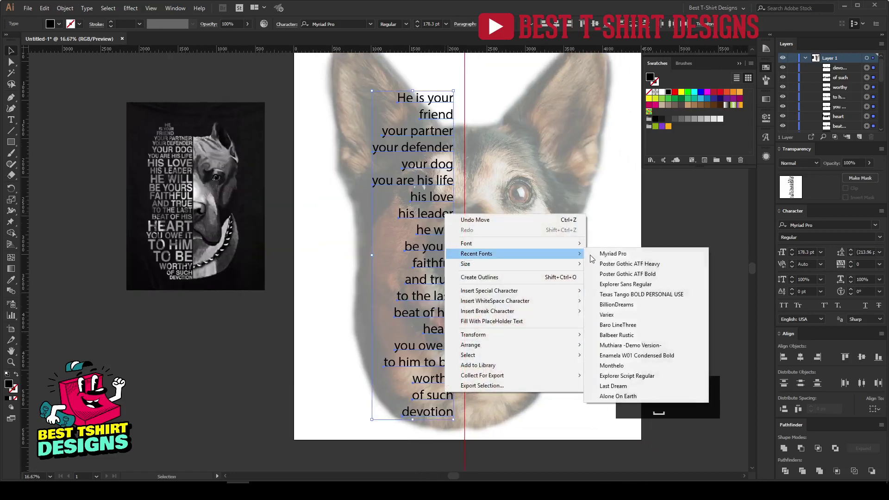
left_click(642, 263)
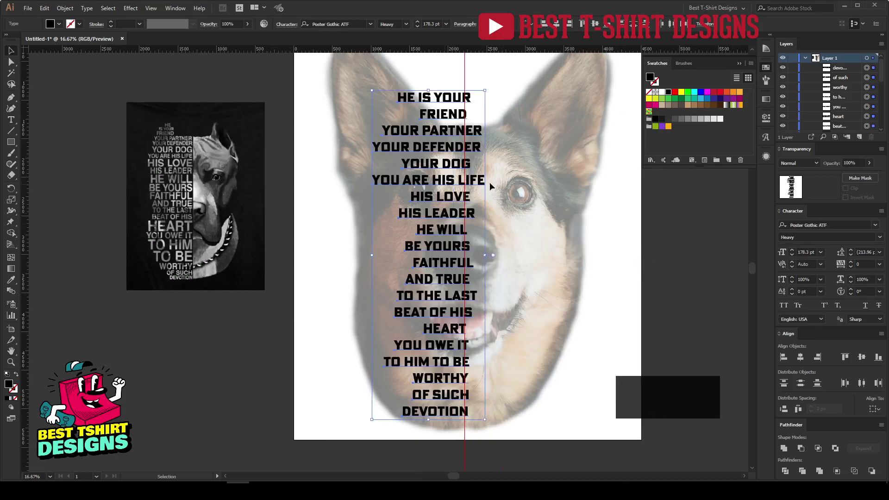
left_click(569, 29)
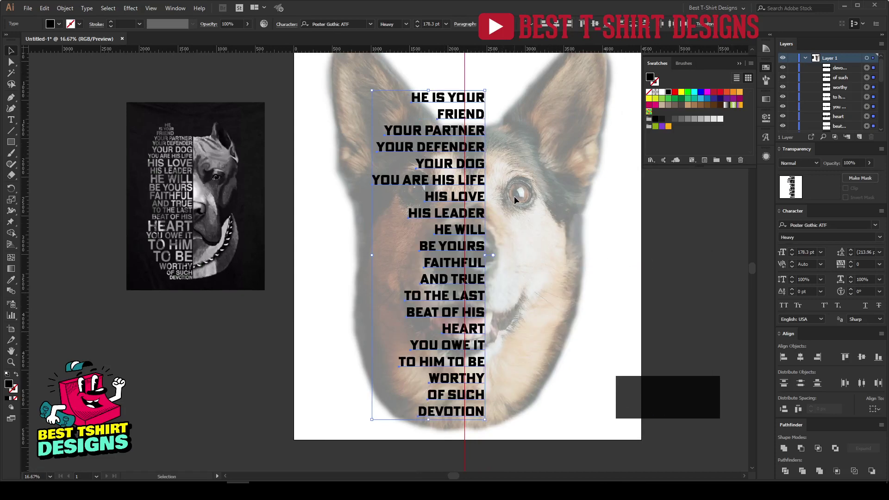
Shift all quote lines left until their right edges sit just beside the centre guide.
key("shift+Left")
key("shift+Left")
key("shift+Left")
key("shift+Left")
key("shift+Left")
key("shift+Left")
key("shift+Left")
key("shift+Left")
key("shift+Left")
key("shift+Left")
key("shift+Left")
key("shift+Left")
key("shift+Left")
key("shift+Left")
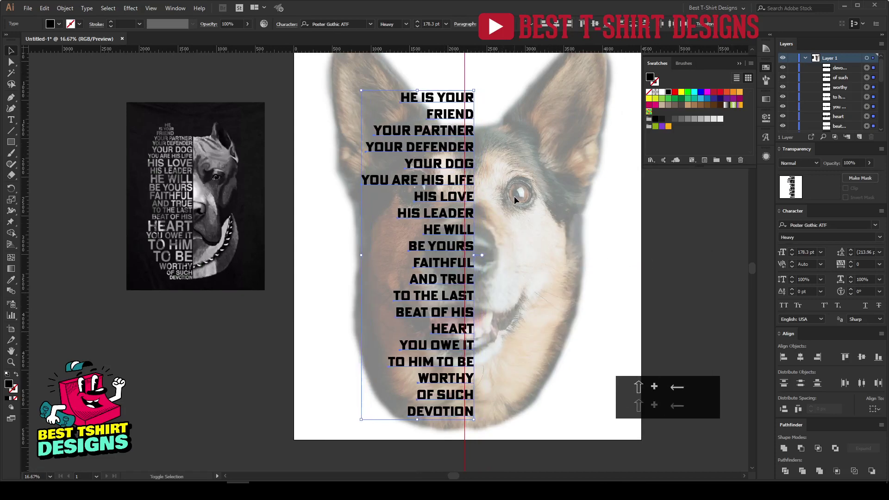
key("shift+Left")
key("shift+Left")
key("shift+Left")
key("shift+Left")
key("shift+Left")
key("shift+Left")
key("shift+Left")
key("shift+Left")
key("shift+Left")
key("shift+Left")
key("shift+Left")
key("shift+Left")
key("shift+Left")
key("shift+Left")
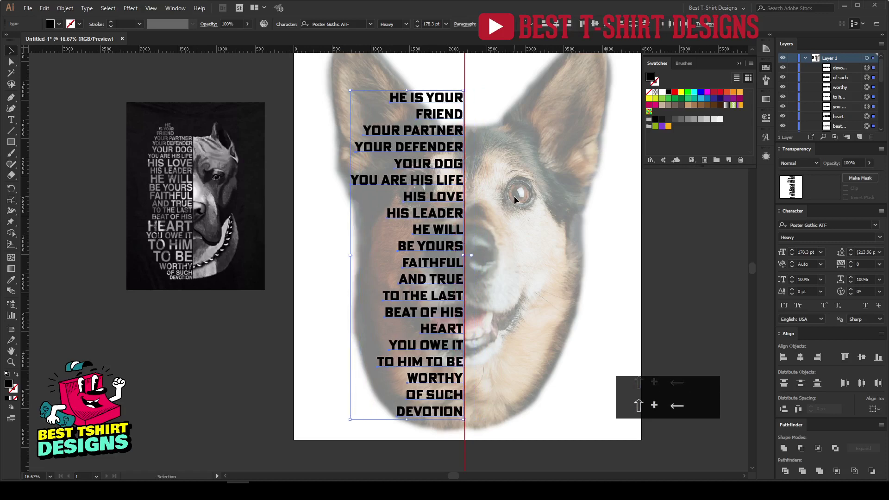
Enlarge all quote lines together to about 204.78 pt, keeping their right edges at the centre guide.
scroll(471, 210, "up", 2)
left_click_drag(351, 280, 333, 278)
left_click(513, 254)
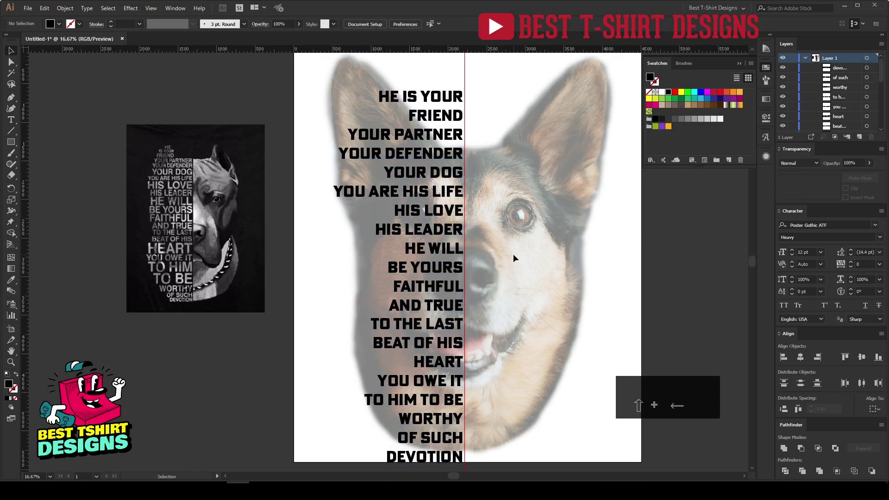
scroll(513, 253, "down", 2)
scroll(504, 309, "down", 1)
scroll(503, 307, "up", 1)
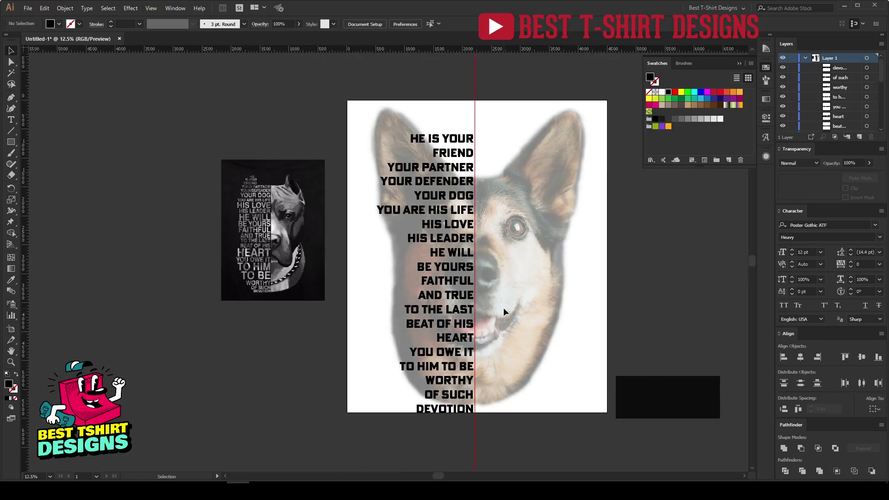
Scale all quote lines down together to about 163.38 pt so they fit the face below the ears.
left_click_drag(459, 449, 418, 109)
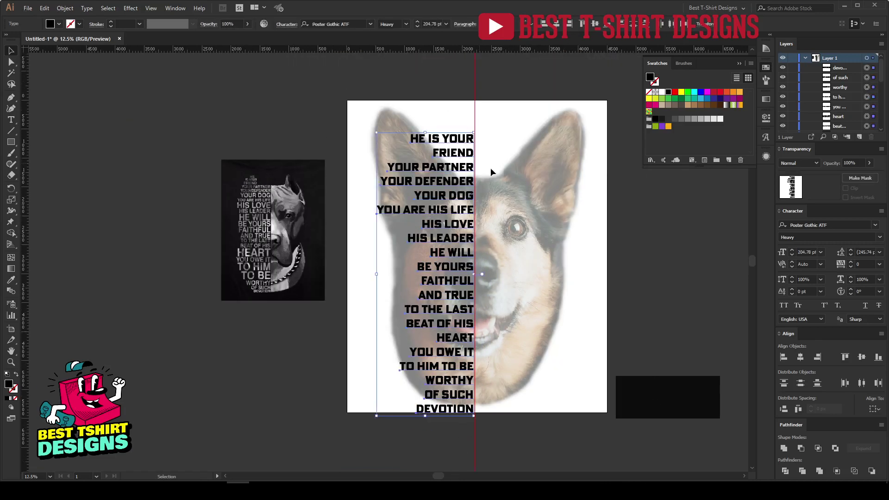
left_click_drag(431, 414, 426, 397)
scroll(440, 116, "up", 1)
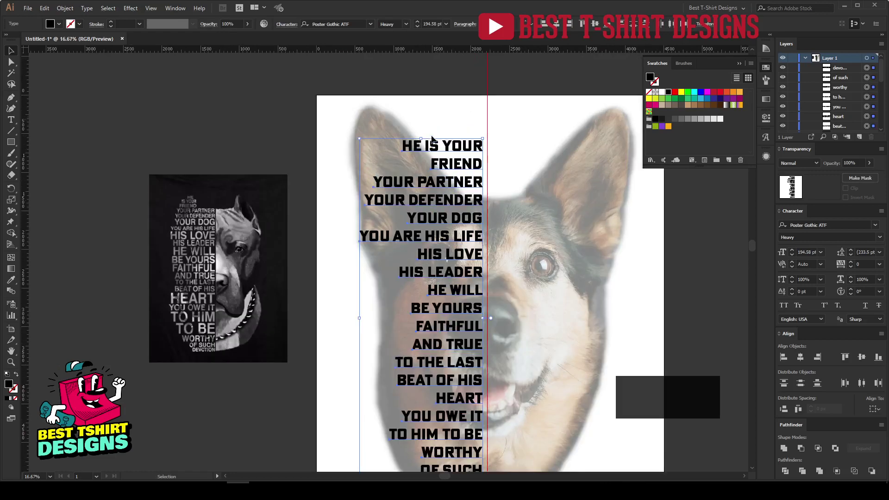
left_click_drag(420, 138, 441, 200)
Nudge the scaled quote lines right, back to just beside the centre guide.
key("shift+Right")
key("shift+Right")
key("shift+Right")
key("shift+Right")
key("shift+Right")
key("shift+Right")
key("shift+Right")
key("shift+Right")
key("shift+Right")
key("shift+Right")
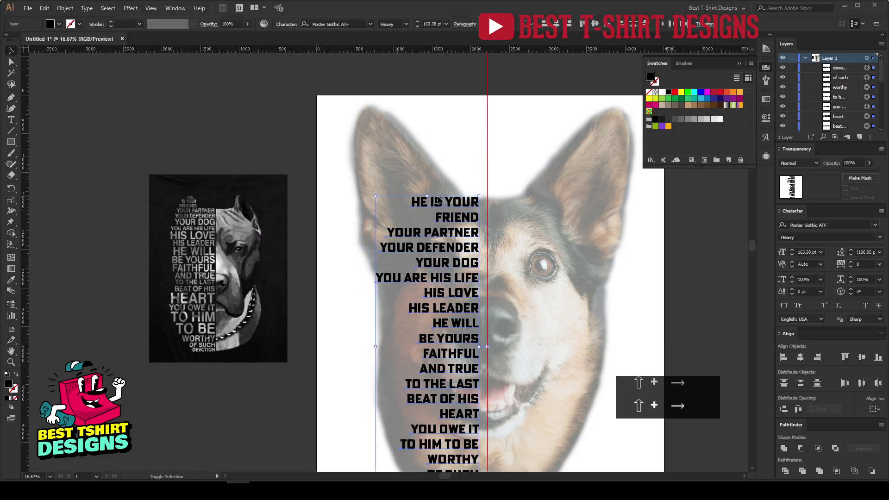
scroll(442, 121, "down", 1)
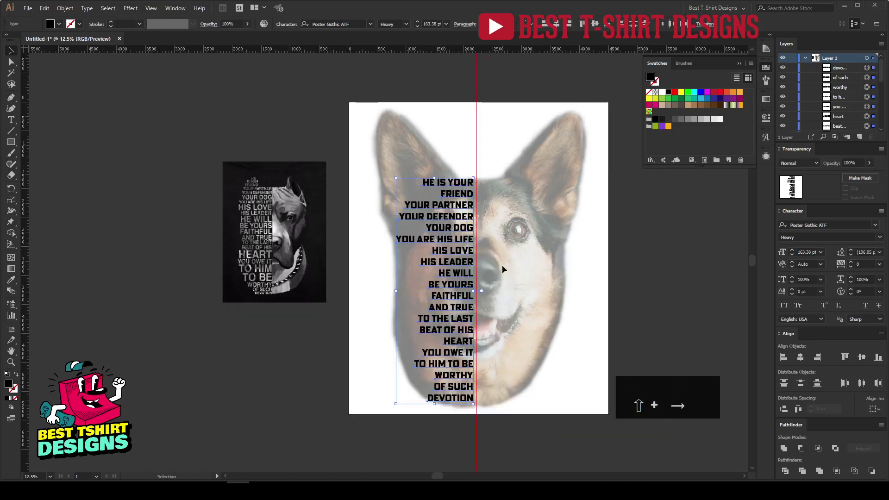
left_click(502, 265)
scroll(502, 265, "up", 1)
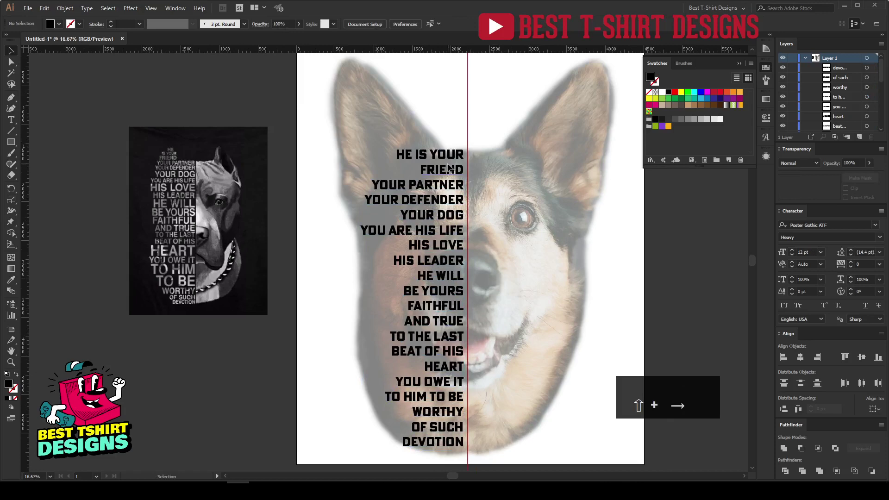
Convert all the quote lines to outlines.
scroll(384, 71, "down", 1)
scroll(431, 270, "down", 1)
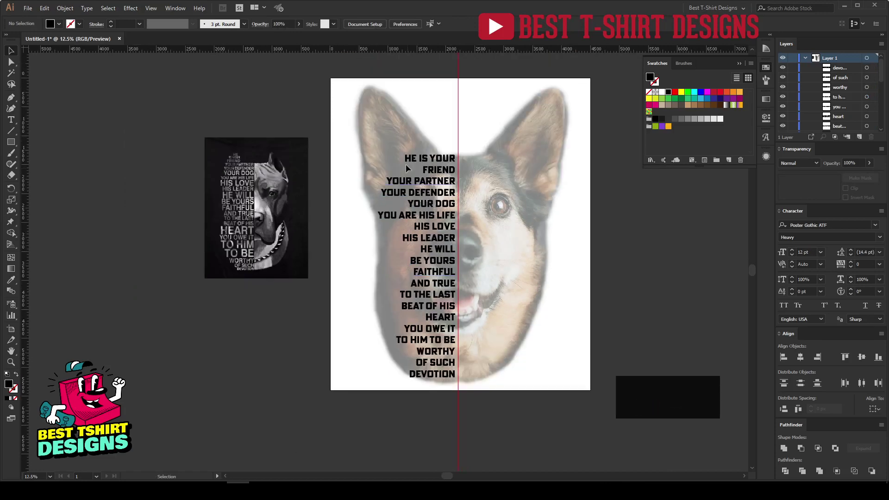
left_click_drag(407, 118, 442, 411)
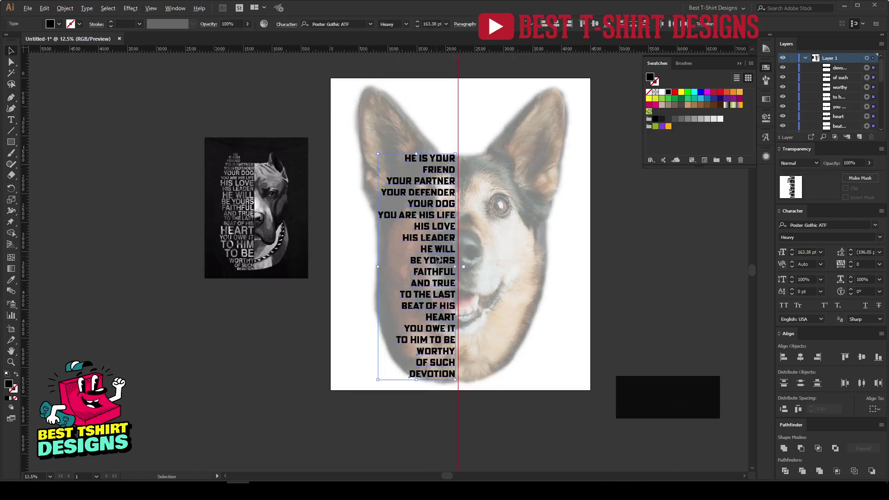
scroll(440, 252, "up", 1)
key("ctrl+shift+a")
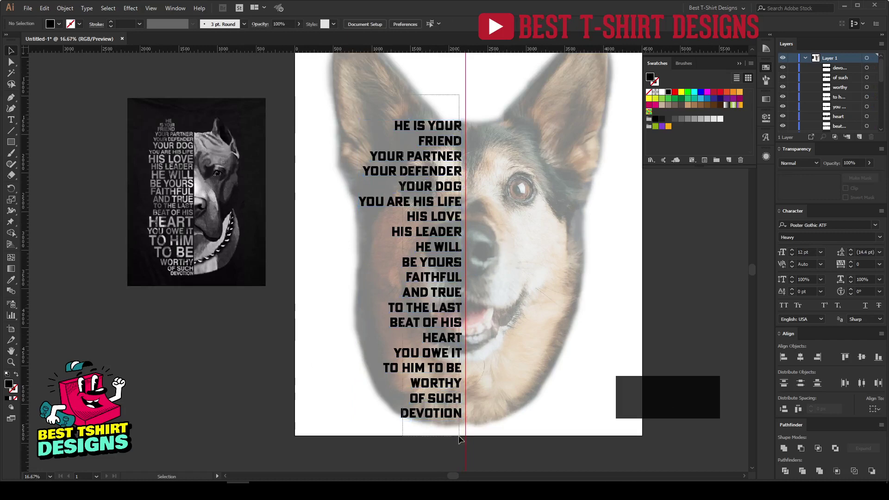
left_click_drag(460, 439, 458, 440)
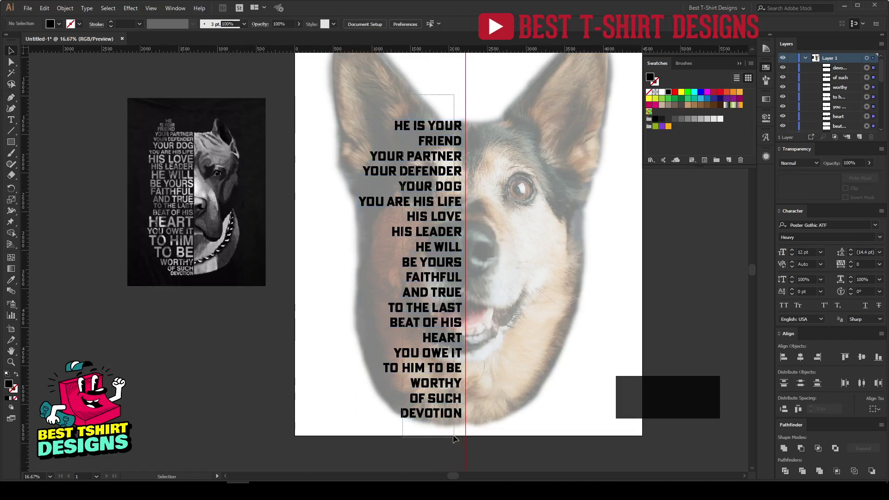
right_click(443, 217)
left_click(468, 280)
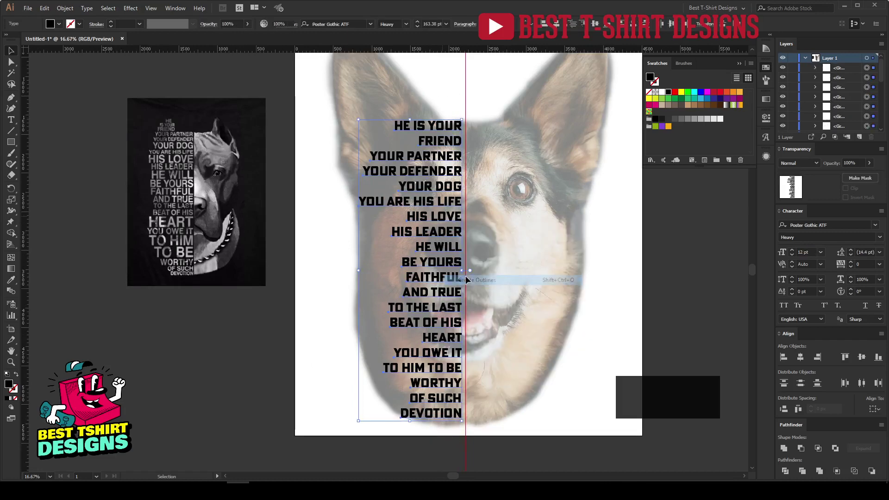
left_click(521, 237)
Move the outlined line "HE IS YOUR" up to the tip of the dog's left-hand ear.
left_click(436, 130)
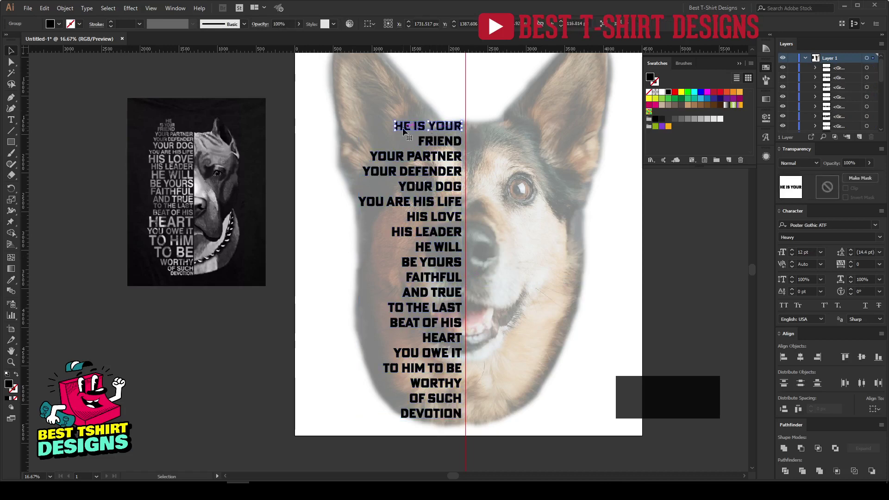
scroll(482, 160, "up", 2)
scroll(401, 105, "up", 1, "alt")
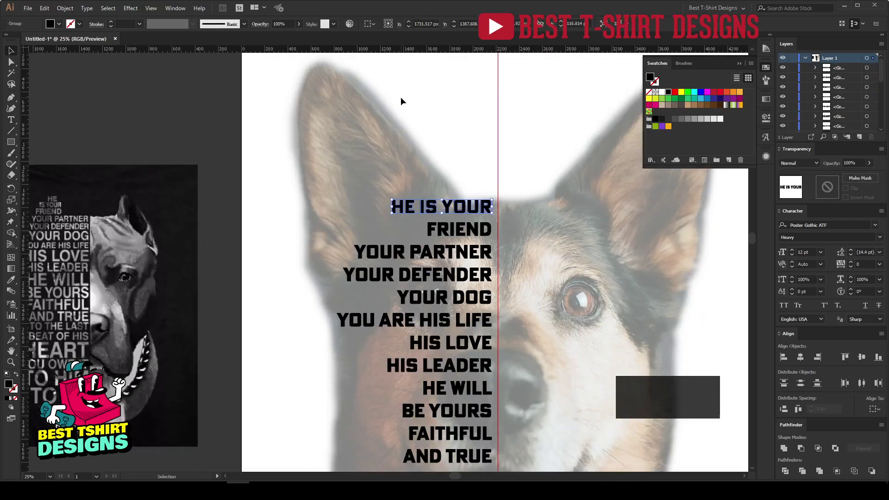
scroll(400, 99, "up", 2)
left_click_drag(457, 240, 365, 116)
scroll(345, 98, "up", 1, "alt")
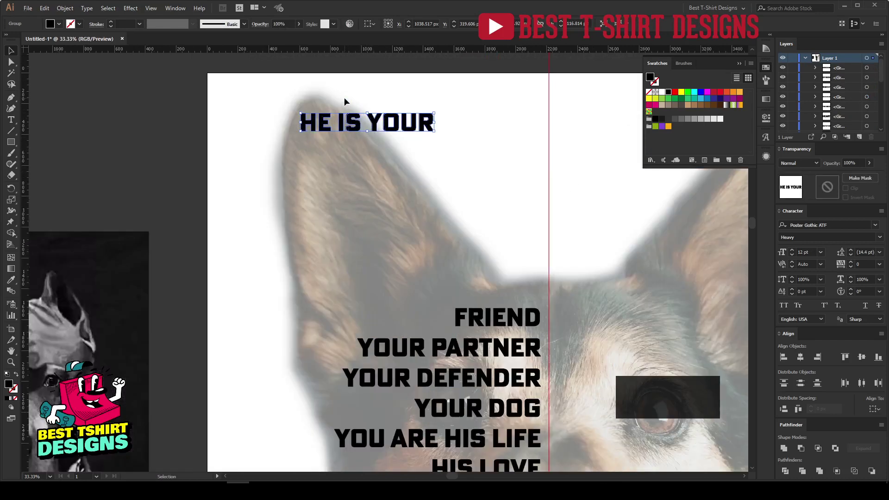
Split "IS YOUR" from "HE", group it as a separate object and place it directly beneath "HE" on the ear.
left_click(344, 95)
key("a")
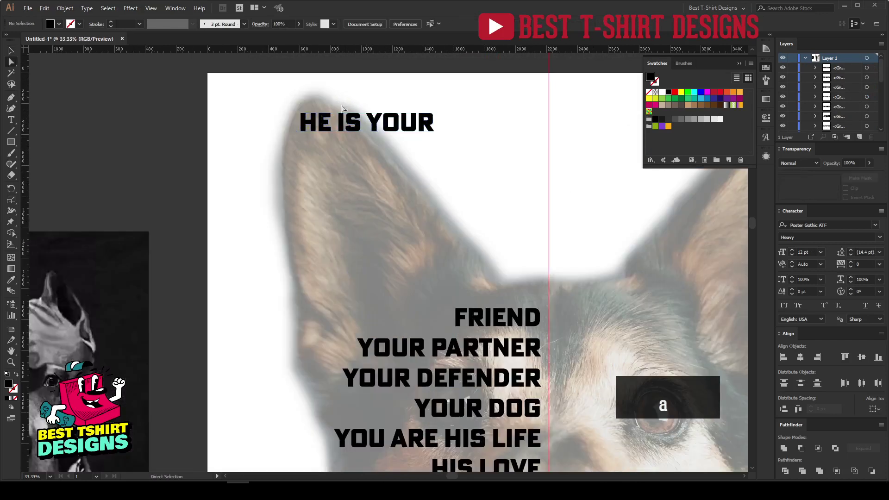
left_click_drag(457, 154, 458, 154)
key("ctrl+x")
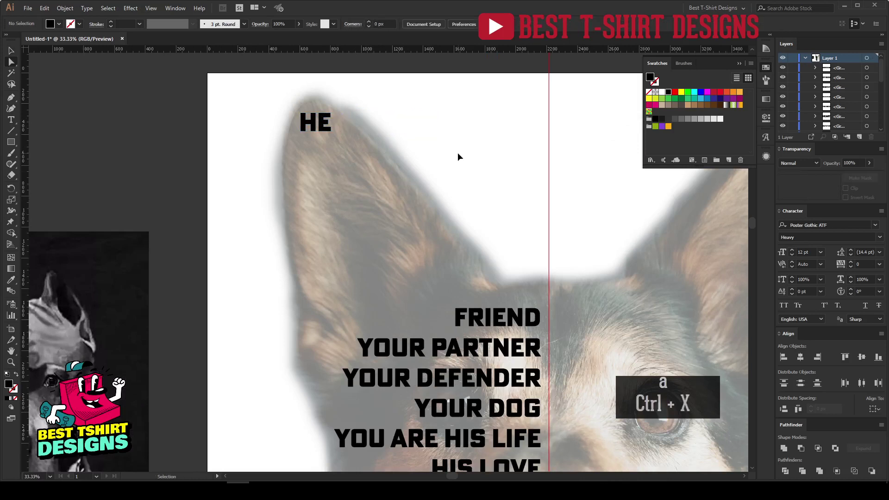
key("ctrl+v")
key("ctrl+g")
key("ctrl+g")
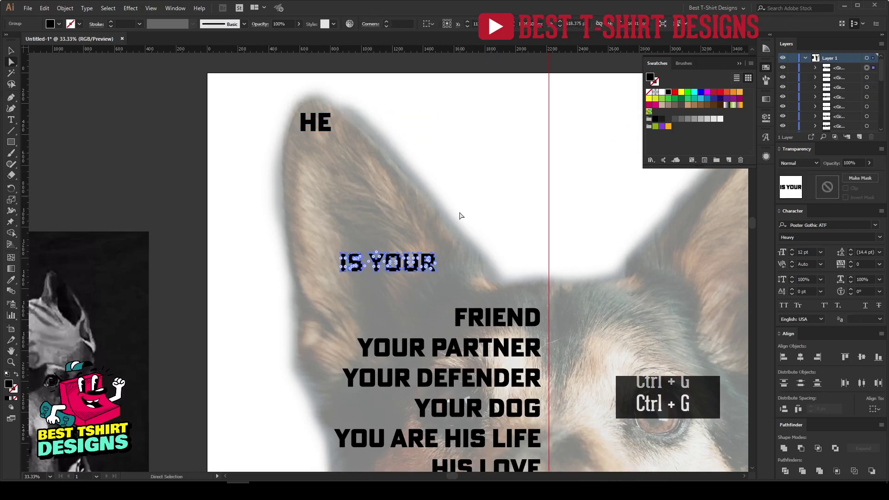
key("v")
left_click_drag(430, 262, 373, 148)
left_click(407, 159)
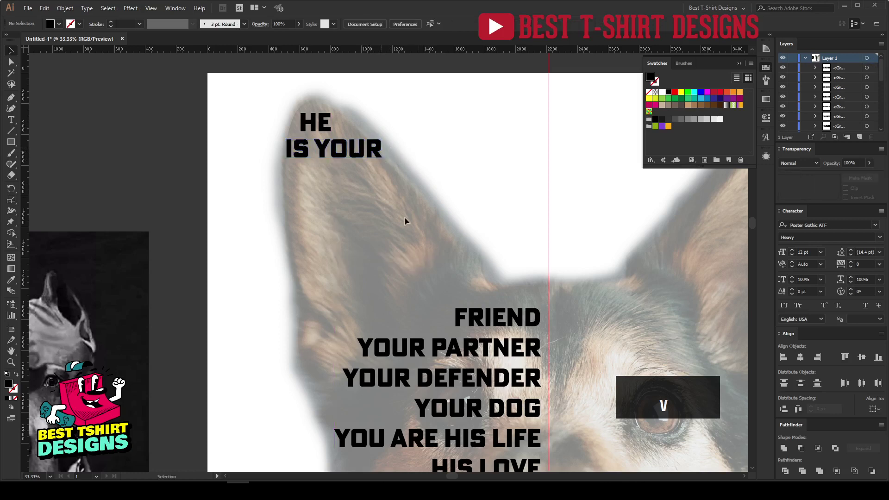
Stack an enlarged "FRIEND" and a reduced "YOUR PARTNER" beneath "IS YOUR", fitting both to the ear's width.
left_click_drag(476, 319, 308, 178)
left_click_drag(372, 187, 407, 189)
left_click_drag(459, 349, 390, 207)
left_click_drag(472, 206, 433, 205)
Place "YOUR DEFENDER" beneath "YOUR PARTNER" and reduce it to the width of the ear.
scroll(471, 199, "down", 2)
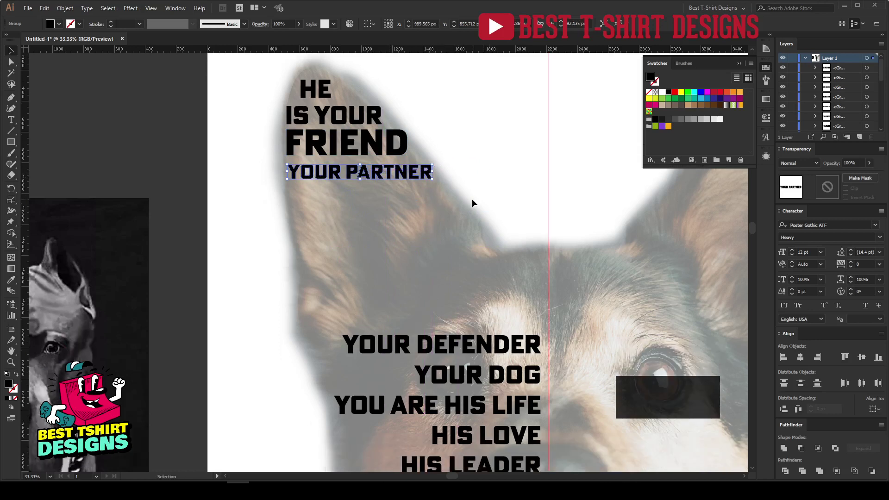
left_click_drag(419, 335, 400, 186)
left_click_drag(486, 185, 458, 187)
left_click(478, 189)
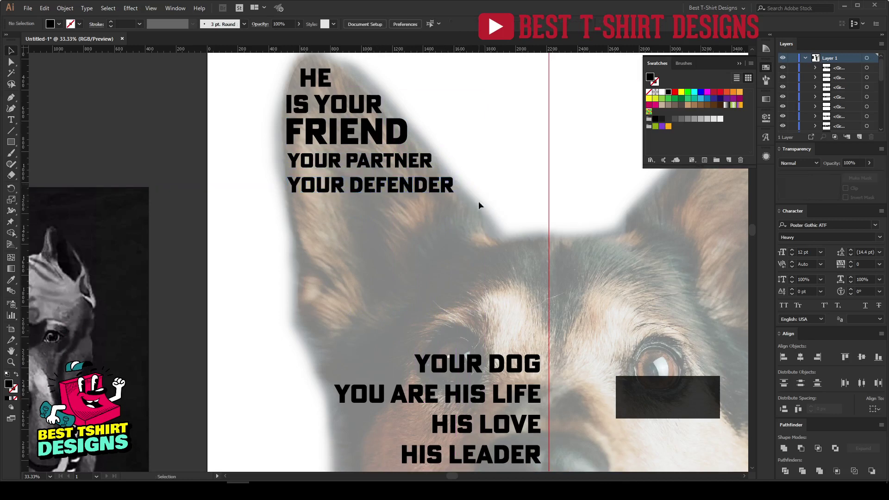
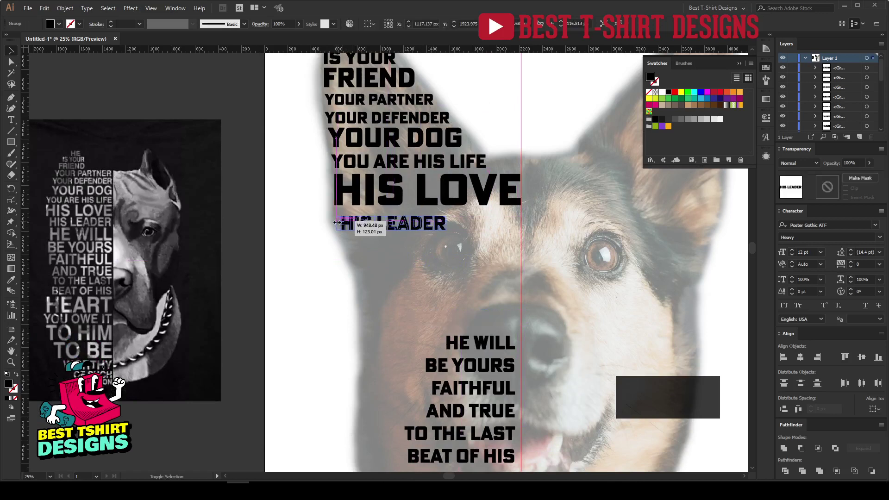
Enlarge "HIS LEADER" to the centre guide, and place "HE WILL" beneath it, enlarged to the same guide.
left_click_drag(447, 222, 522, 233)
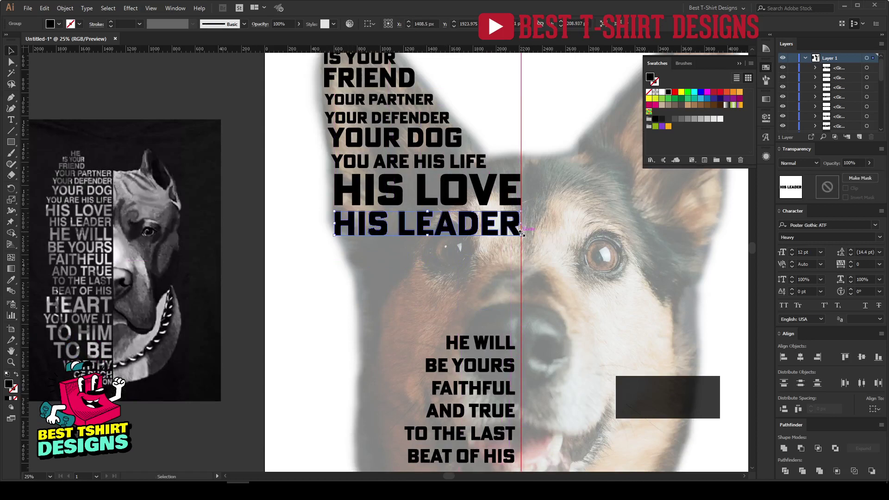
left_click_drag(456, 349, 351, 255)
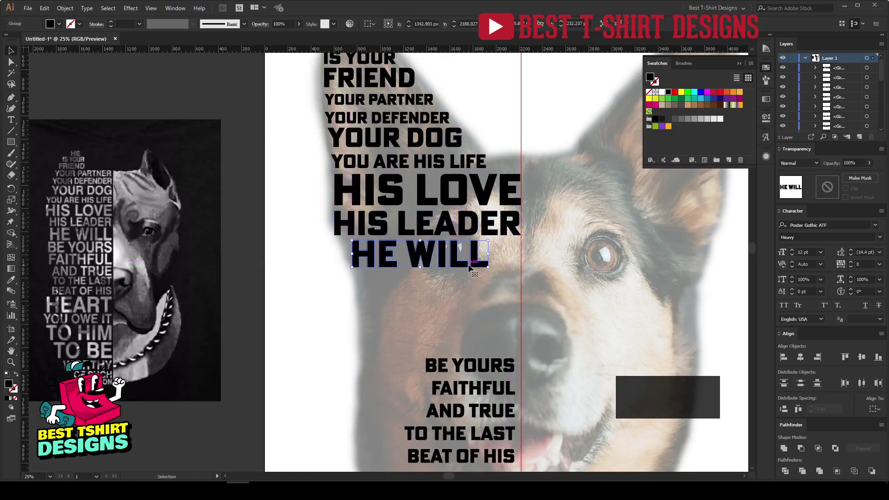
left_click_drag(488, 253, 521, 263)
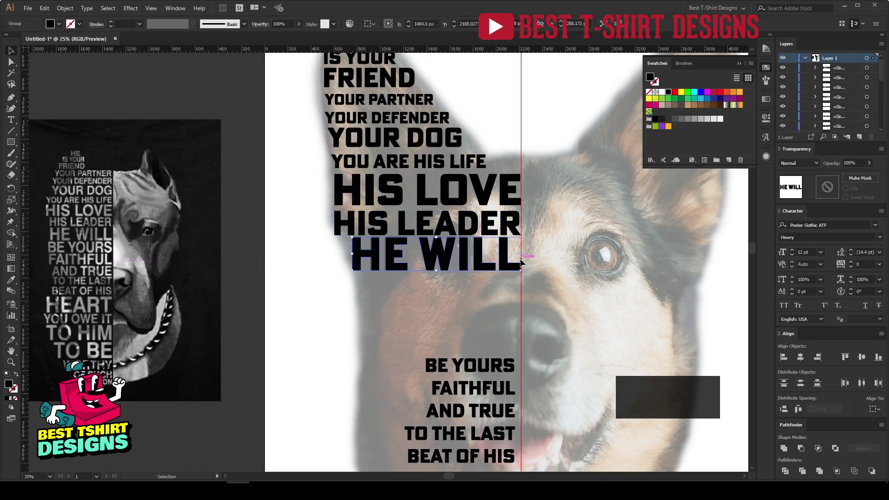
Nudge "HE WILL" slightly down to open a gap beneath "HIS LEADER".
key("Down")
key("Down")
key("Down")
key("Down")
key("Down")
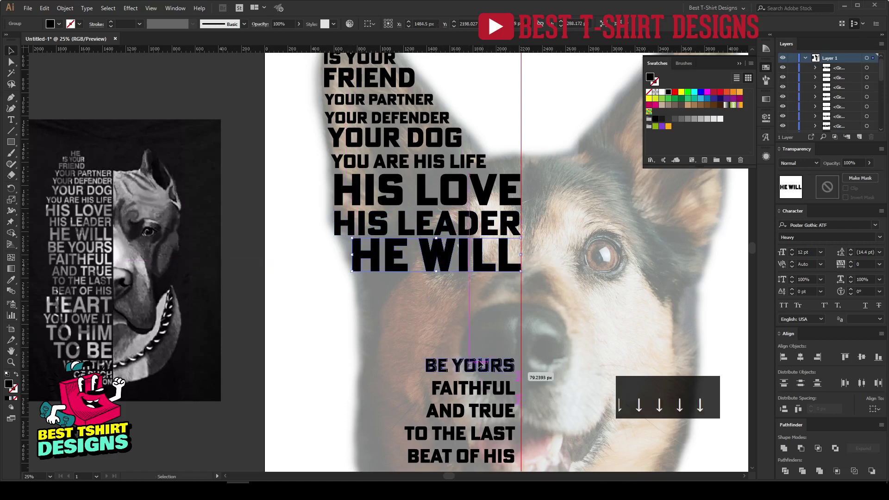
Place "BE YOURS" beneath "HE WILL" with a small gap, enlarged to span from the face edge to the centre guide.
left_click_drag(502, 367, 476, 312)
left_click_drag(392, 310, 362, 310)
left_click_drag(488, 311, 521, 313)
key("shift+Up")
key("shift+Up")
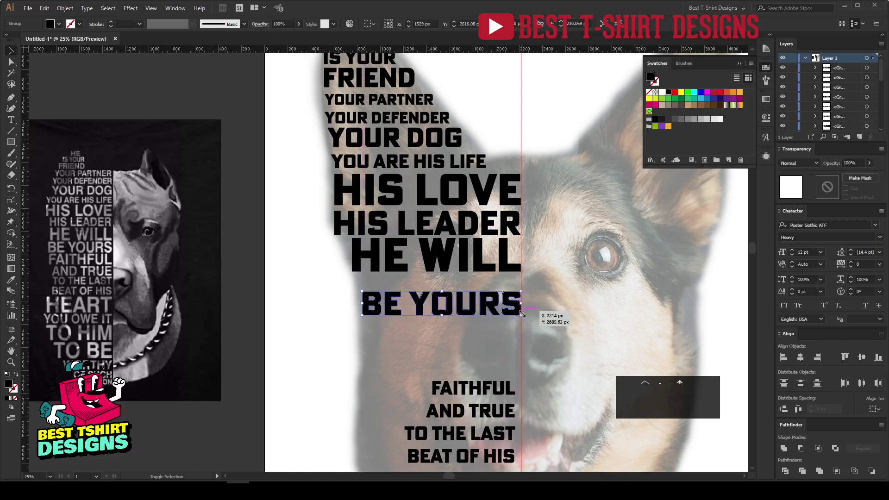
key("shift+Up")
key("shift+Up")
key("shift+Up")
key("shift+Up")
key("shift+Up")
key("shift+Up")
key("shift+Up")
key("shift+Up")
key("shift+Up")
key("shift+Up")
key("shift+Up")
key("shift+Up")
key("shift+Up")
key("shift+Up")
key("shift+Up")
key("shift+Up")
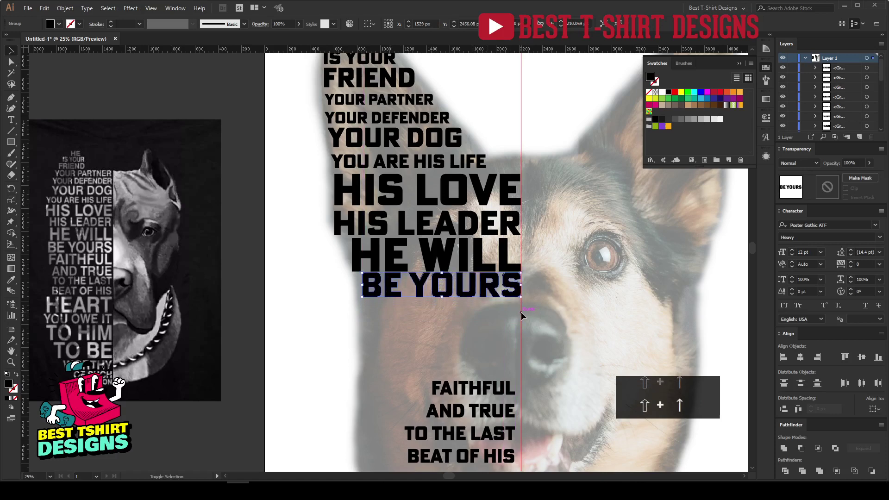
key("shift+Down")
key("shift+Down")
key("shift+Down")
key("shift+Down")
left_click_drag(361, 291, 355, 290)
left_click(312, 291)
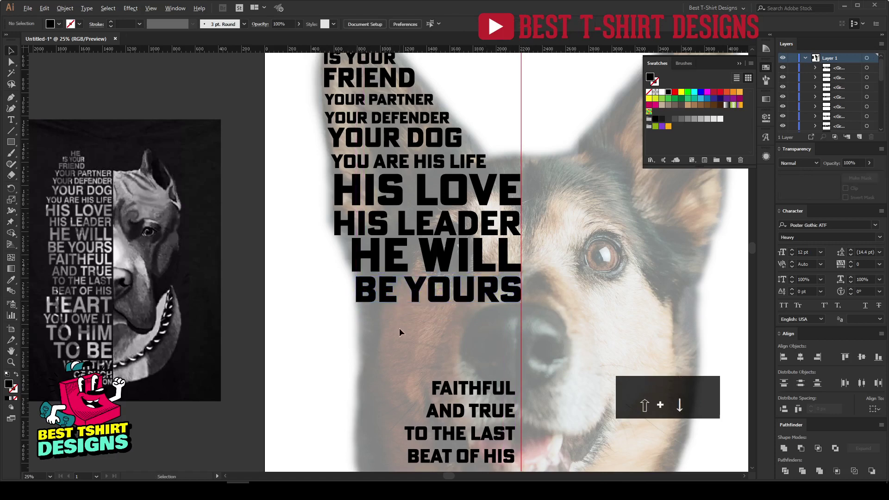
Try replacing the linked cut-out dog image with the original photo that includes its background, then undo it and lock the image again.
key("ctrl+minus")
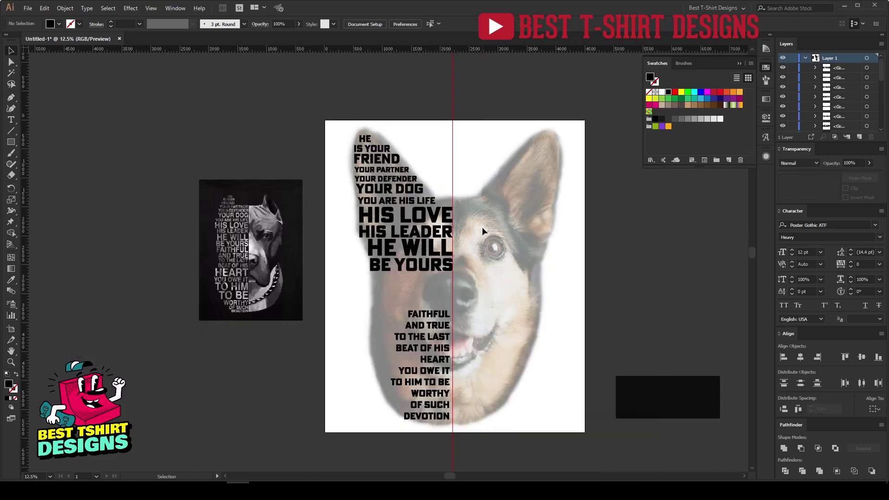
scroll(813, 113, "down", 3)
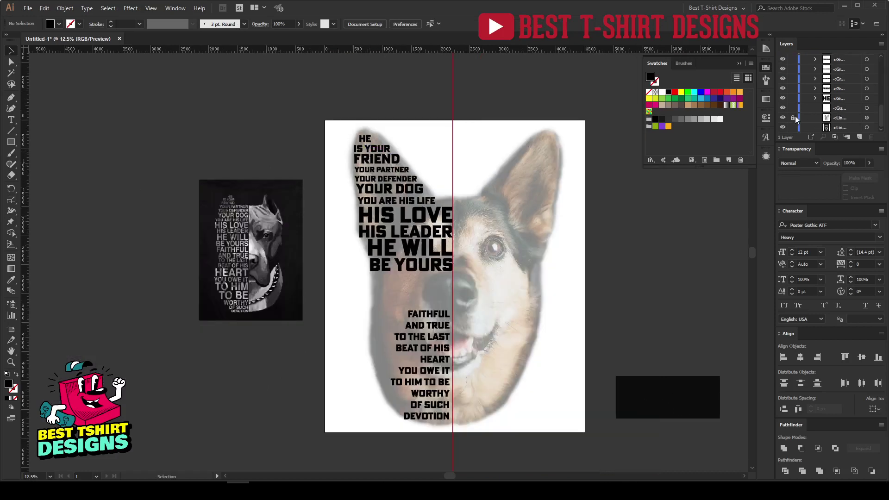
left_click(534, 221)
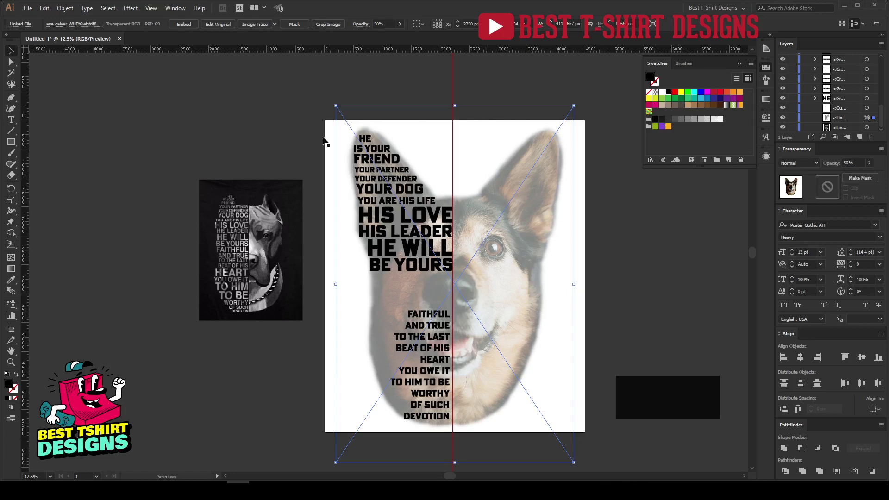
left_click(20, 23)
left_click(55, 73)
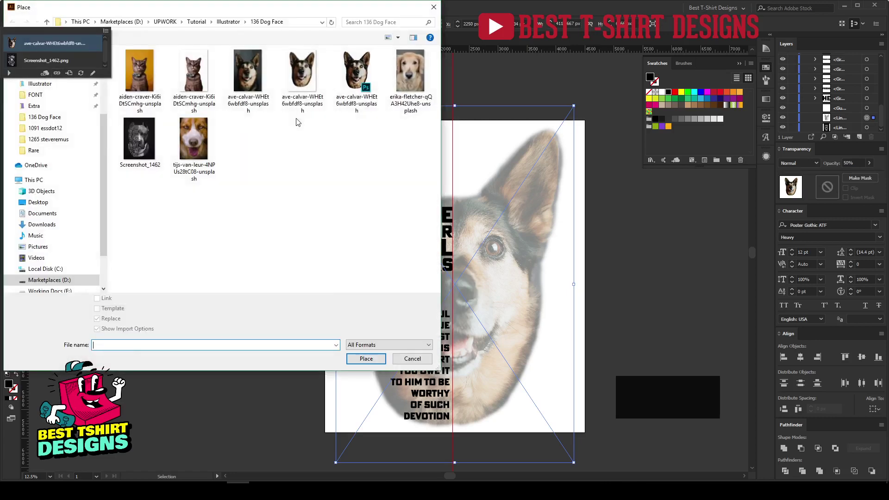
double_click(248, 81)
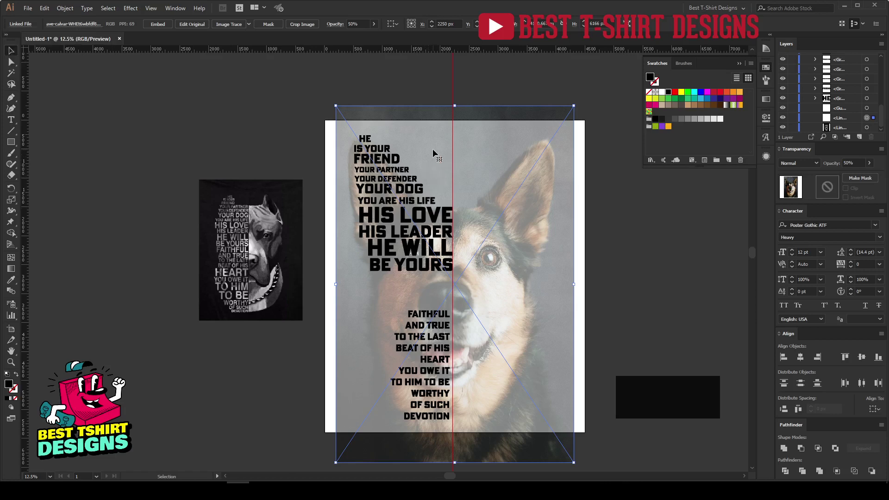
key("ctrl+z")
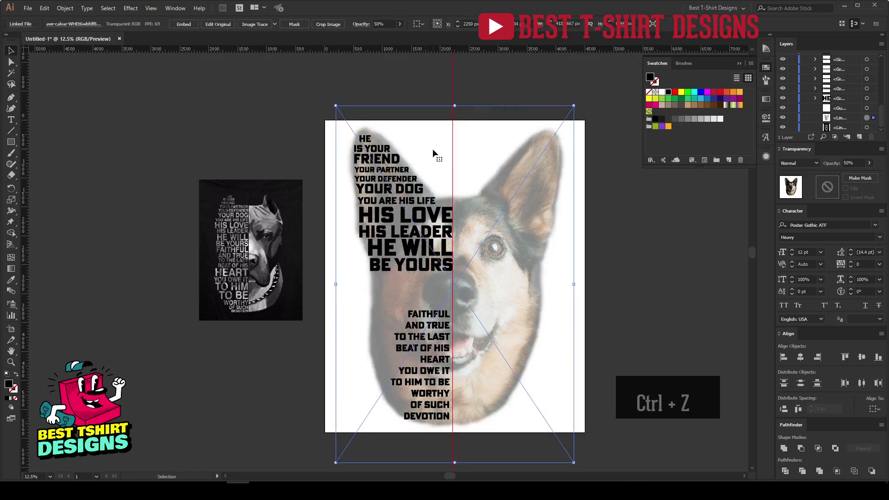
left_click(793, 118)
Stack "FAITHFUL" and "AND TRUE" beneath "BE YOURS", enlarging both to span from the face edge to the centre guide.
scroll(424, 306, "up", 1)
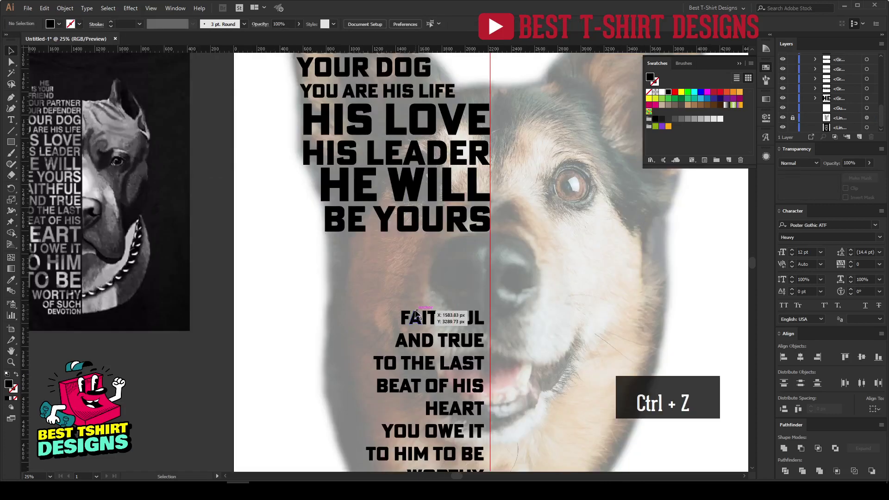
left_click_drag(479, 320, 491, 256)
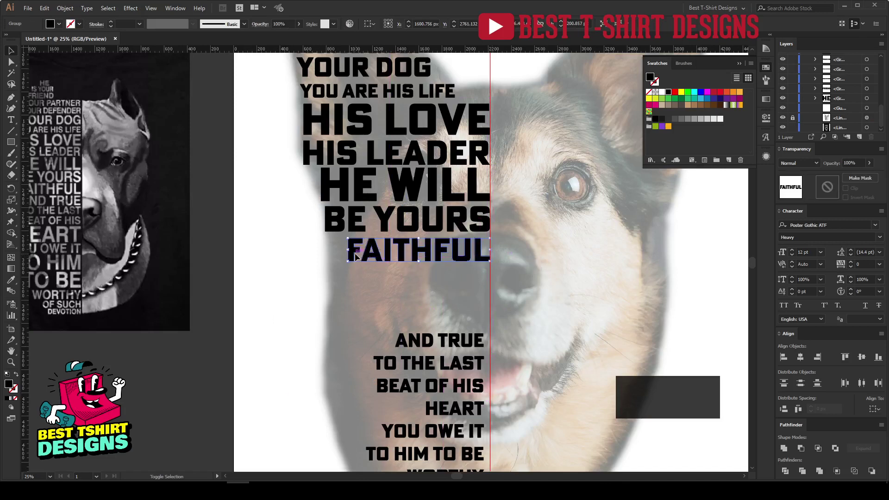
left_click_drag(348, 252, 330, 250)
left_click_drag(440, 344, 491, 286)
left_click_drag(368, 284, 331, 281)
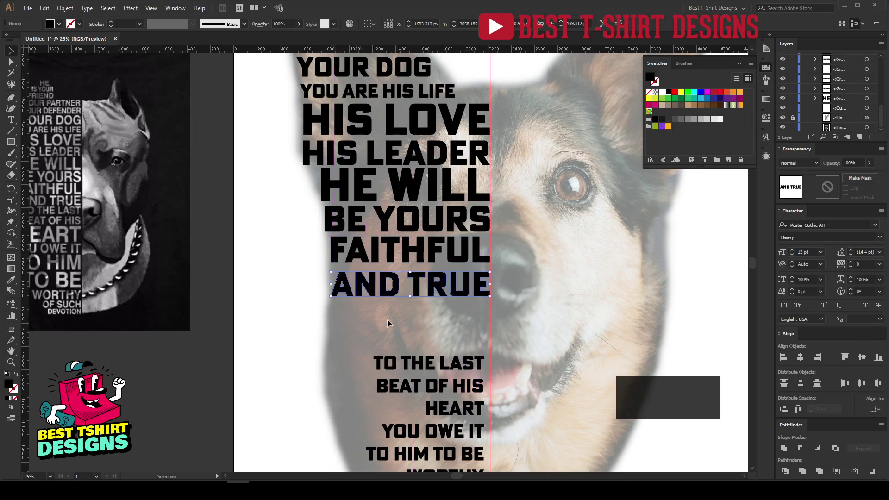
left_click(387, 318)
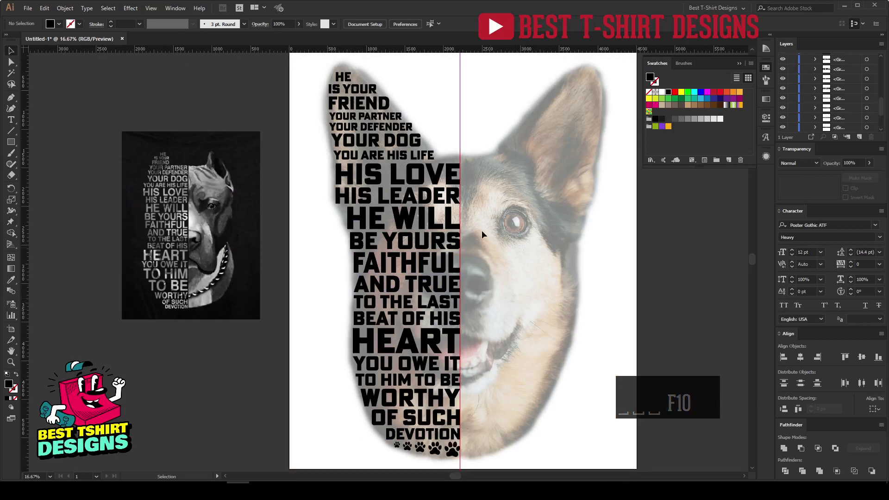
Enlarge "HE" at the tip of the ear to fill more of the space above "IS YOUR".
scroll(344, 58, "up", 4)
left_click(342, 135)
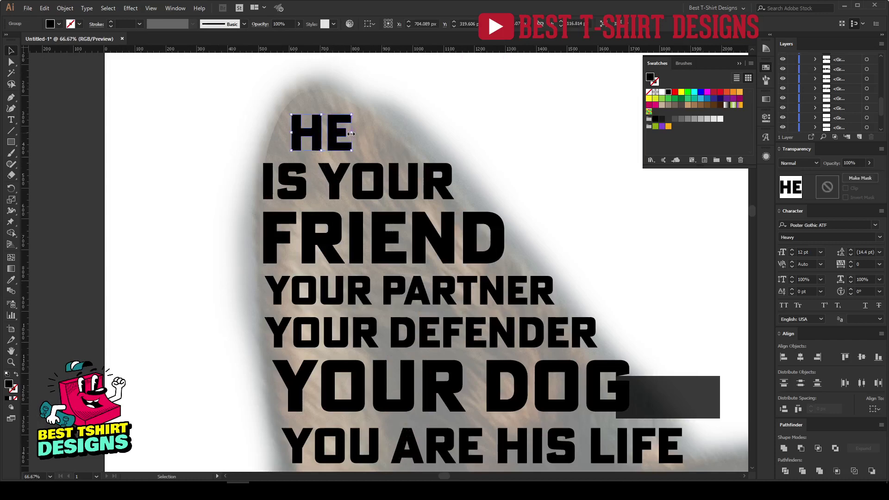
left_click_drag(352, 133, 377, 133)
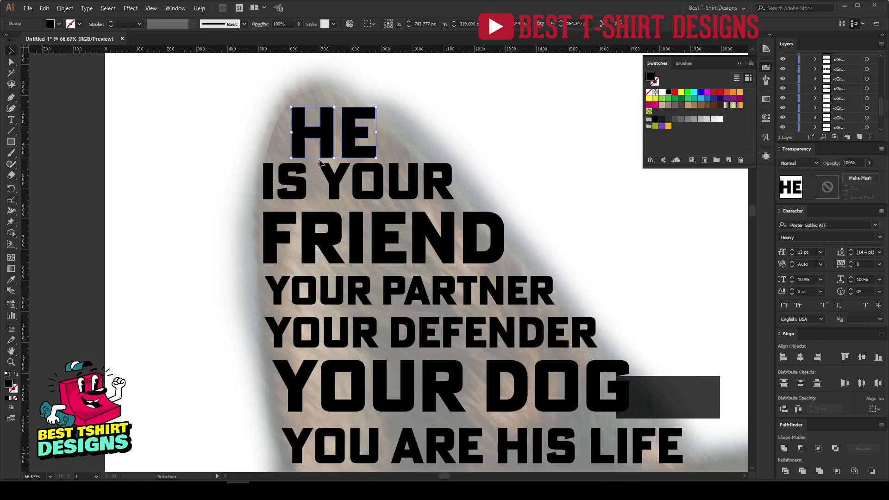
scroll(319, 162, "down", 2)
left_click(429, 116)
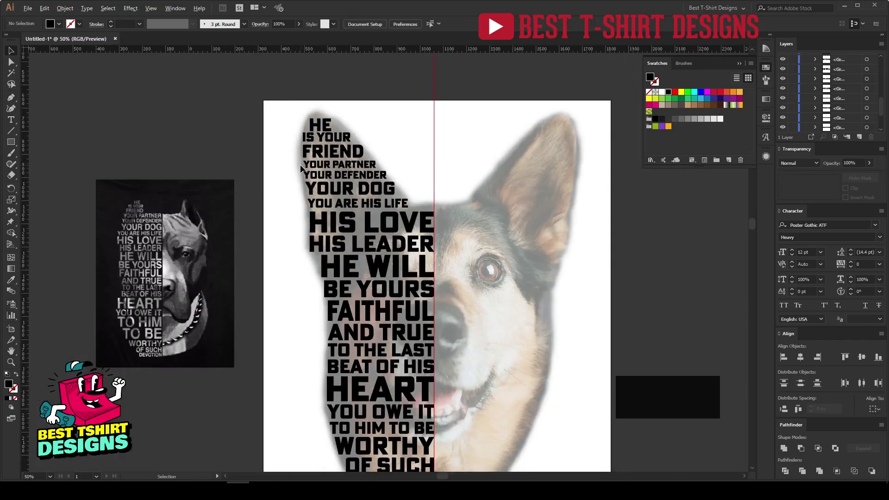
Reduce "HIS LEADER" slightly at its outer edge, keeping its other end on the centre guide.
scroll(300, 185, "up", 3)
left_click(331, 336)
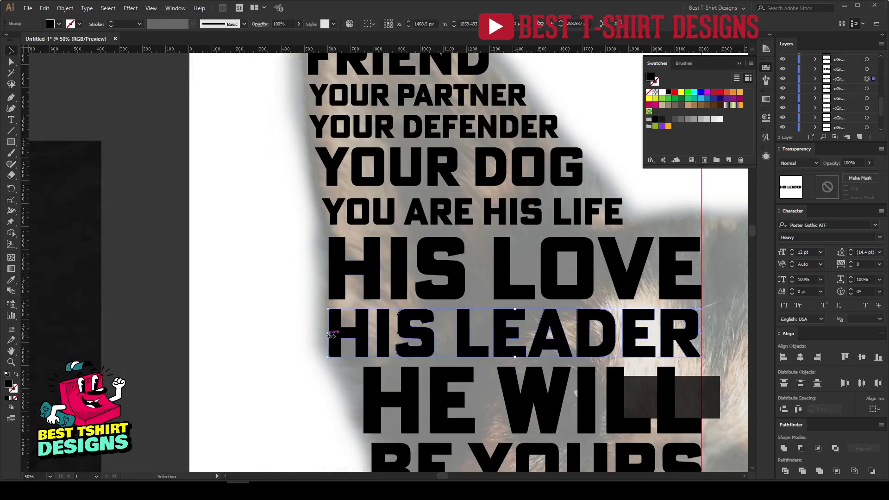
left_click_drag(331, 336, 334, 335)
scroll(298, 297, "down", 3)
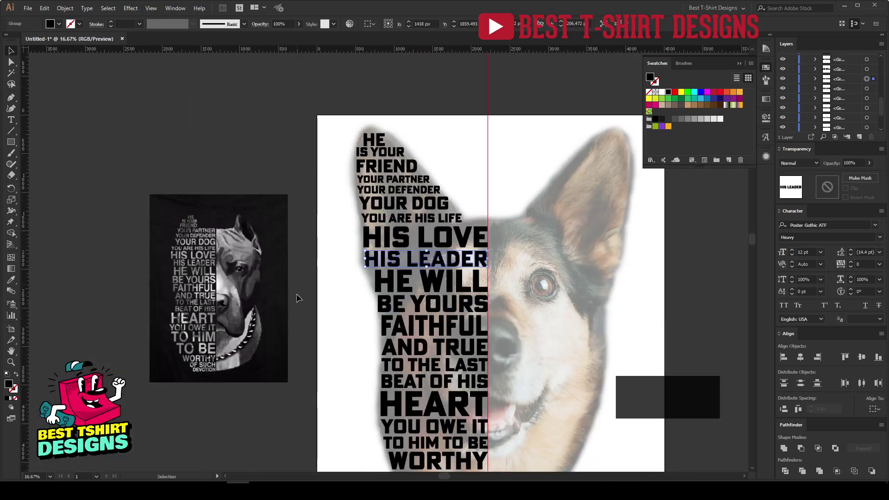
left_click(298, 297)
Group all the quote lines with the paw prints and place a copy of the group outside the artboard beside the reference image.
scroll(394, 363, "up", 2)
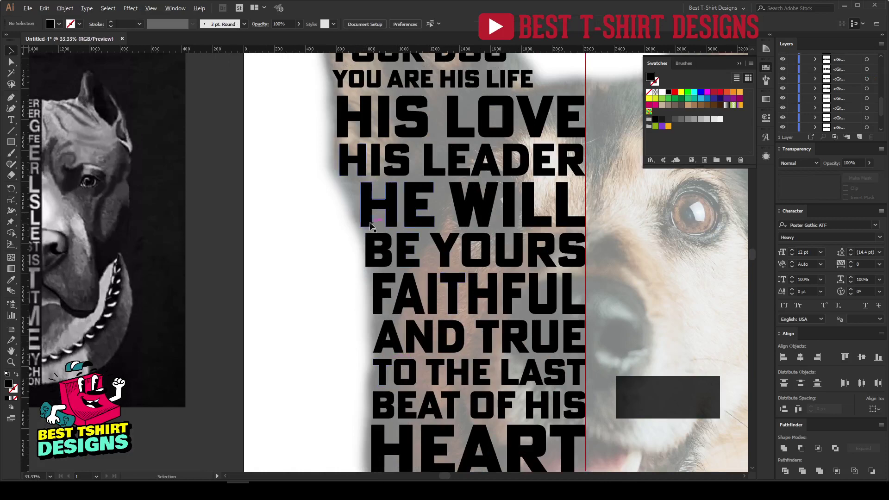
scroll(370, 225, "down", 3)
scroll(408, 389, "up", 1)
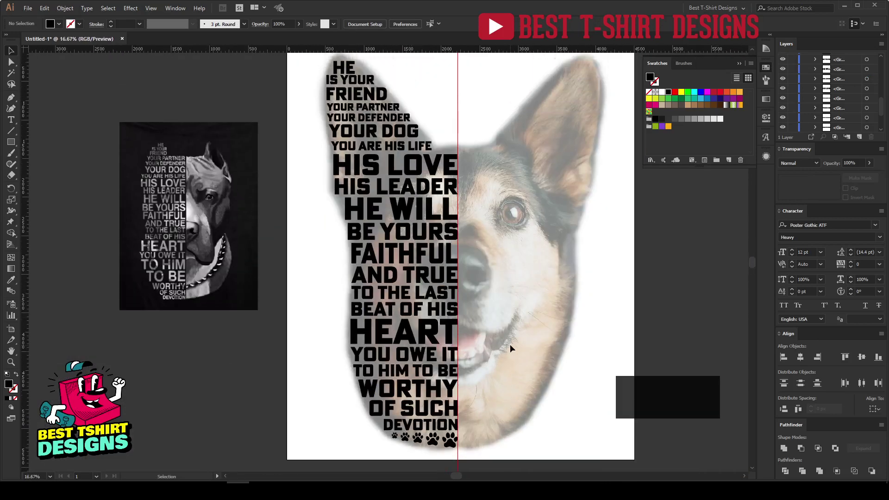
scroll(472, 308, "down", 1)
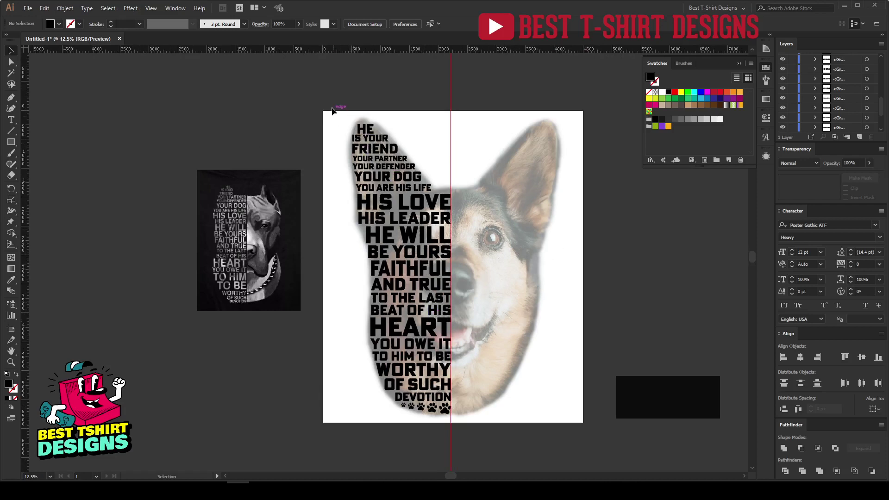
left_click_drag(333, 111, 499, 392)
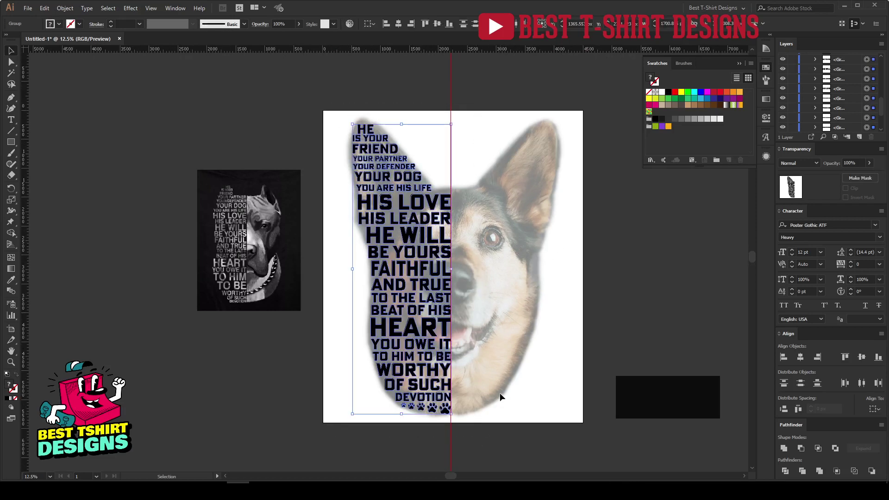
left_click(499, 393)
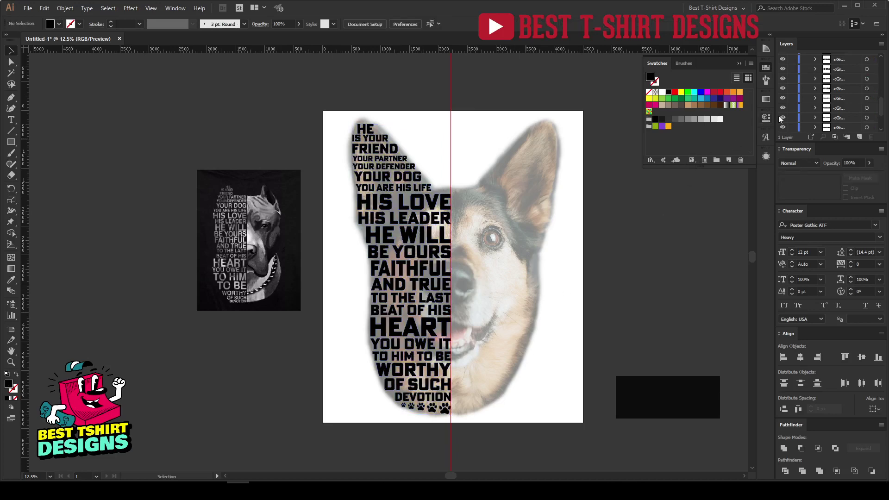
left_click_drag(337, 111, 455, 433)
key("ctrl+g")
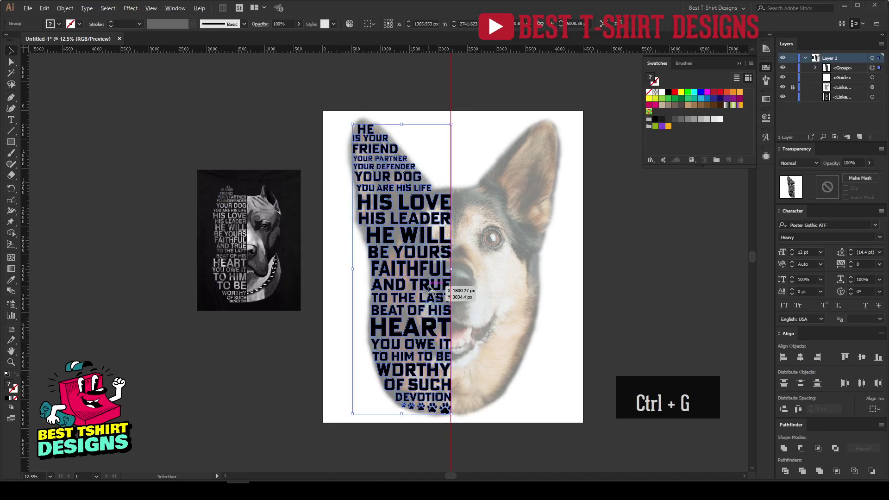
left_click_drag(428, 288, 144, 286)
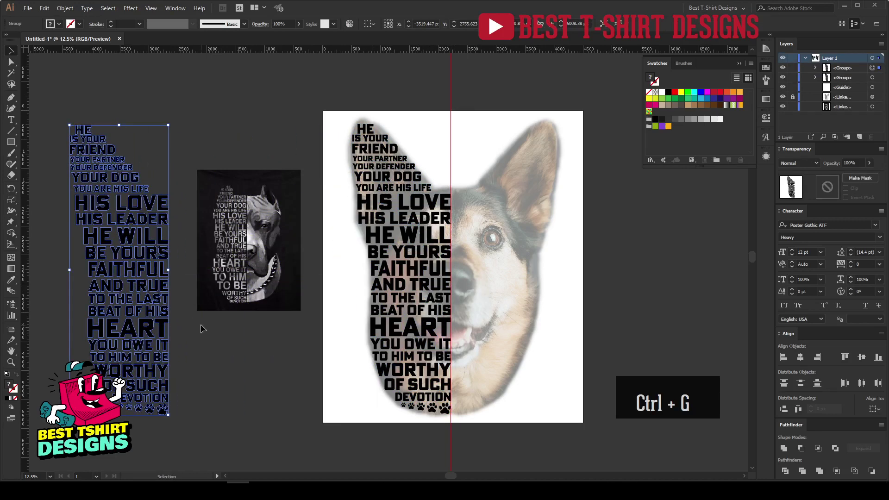
left_click(185, 314)
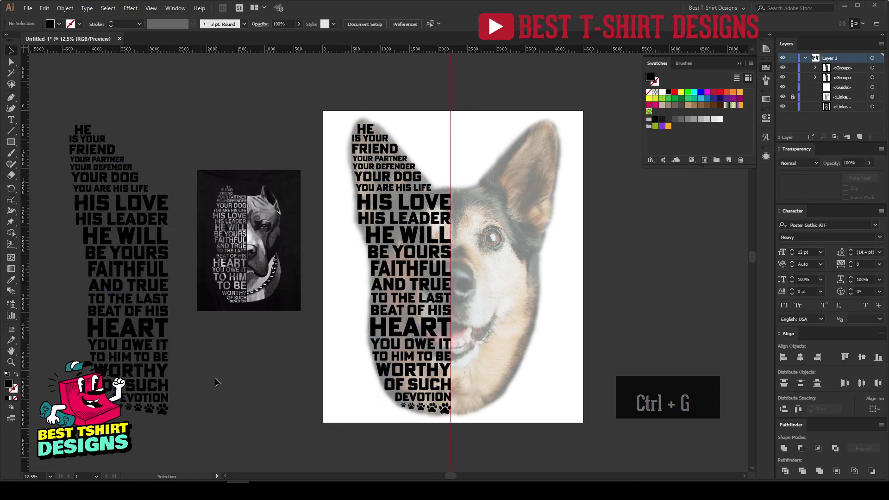
Unlock the German shepherd image and set its opacity to 100%.
left_click(420, 305)
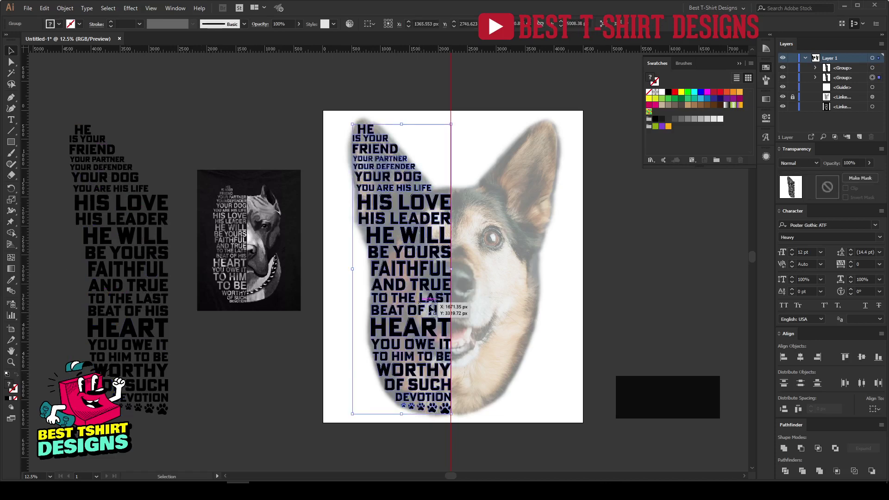
left_click(576, 256)
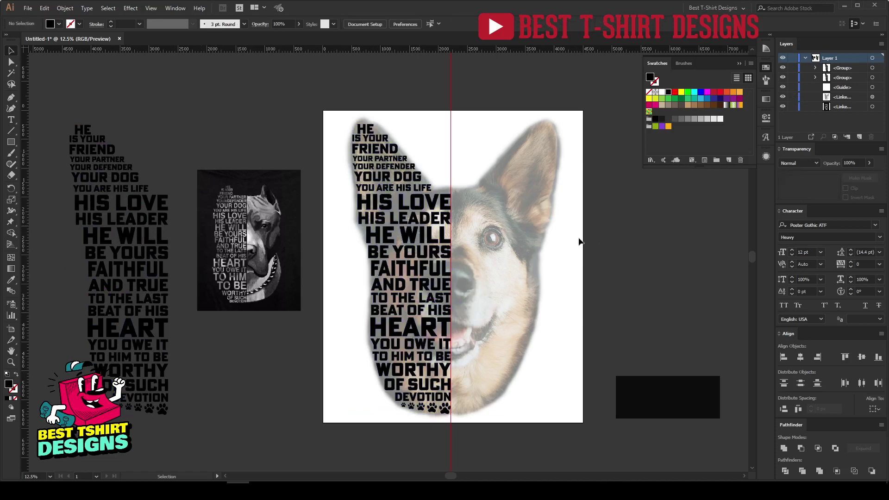
left_click(534, 248)
left_click(382, 24)
type("100")
key("Return")
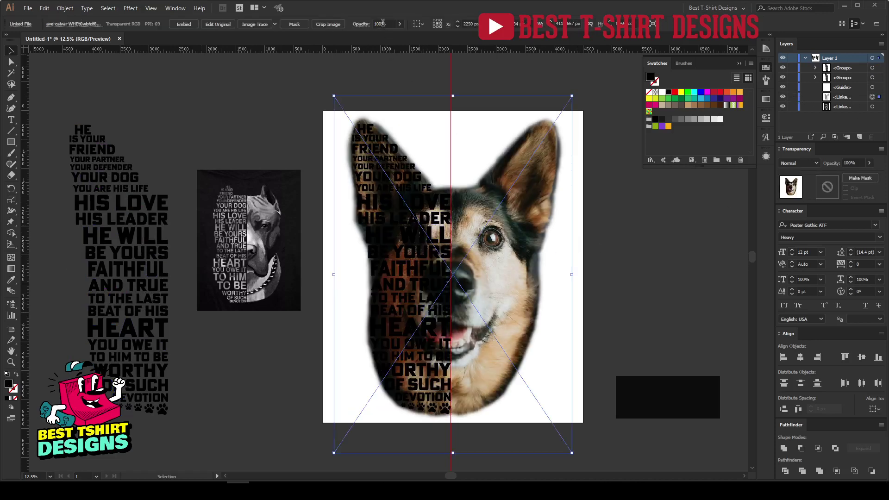
left_click(643, 231)
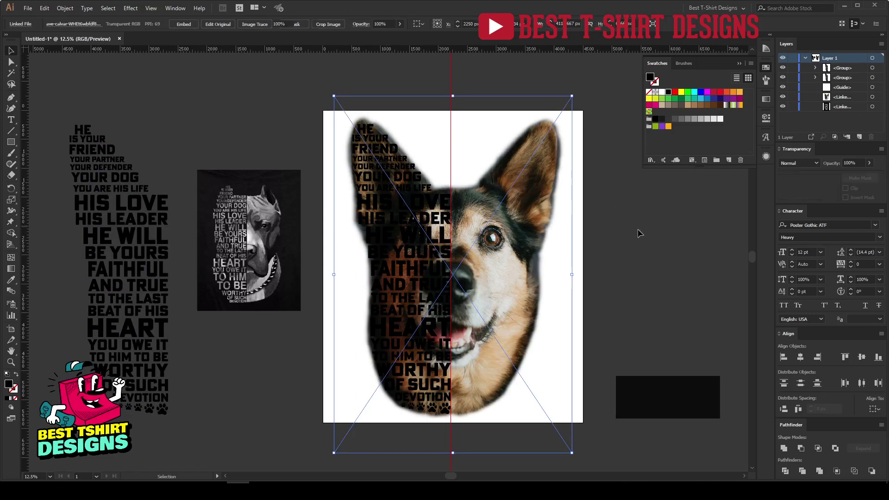
Recolour the quote group over the face with a light tan sampled from the fur below the dog's mouth, using the Eyedropper.
left_click(427, 254)
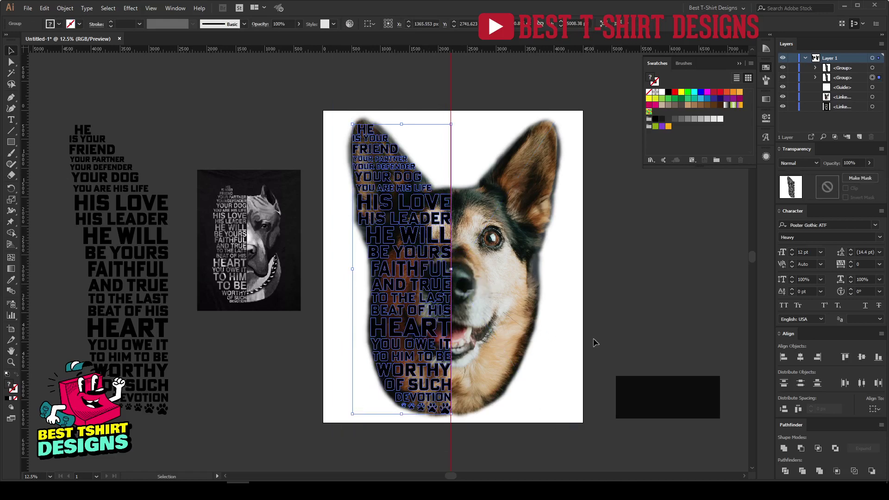
left_click(531, 327, "shift")
key("i")
left_click(493, 362)
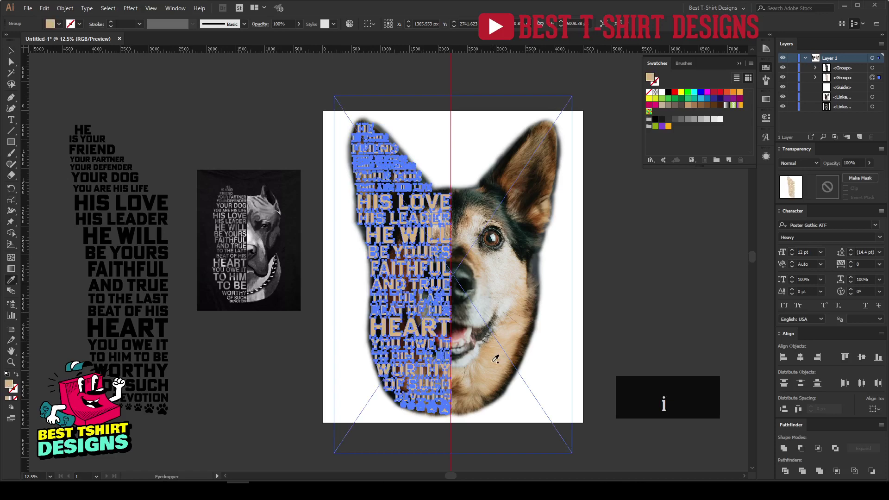
left_click(540, 215)
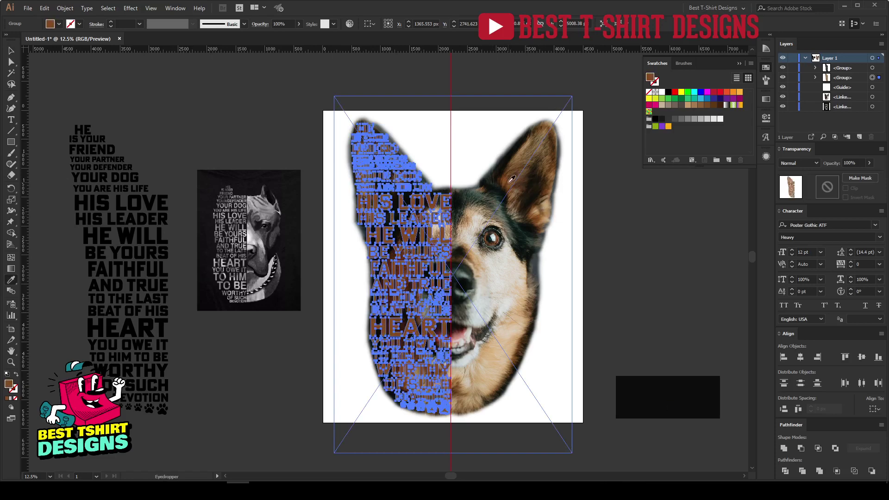
left_click(477, 356)
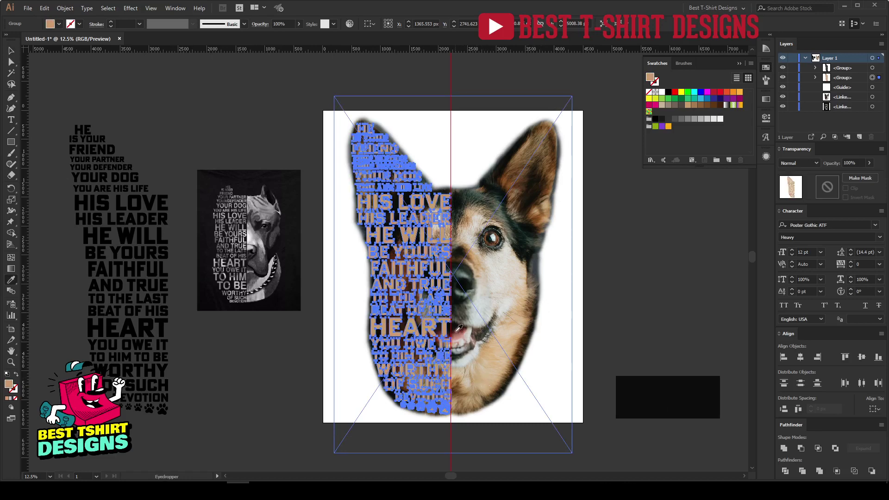
Recolour the quote group over the face with a tan sampled from the fur beside the dog's nose, using the Eyedropper.
left_click(459, 330)
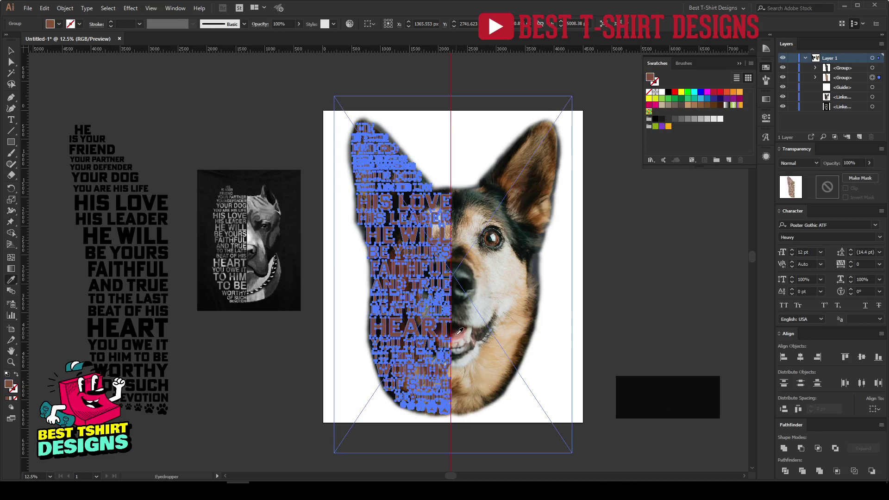
left_click(476, 254)
key("v")
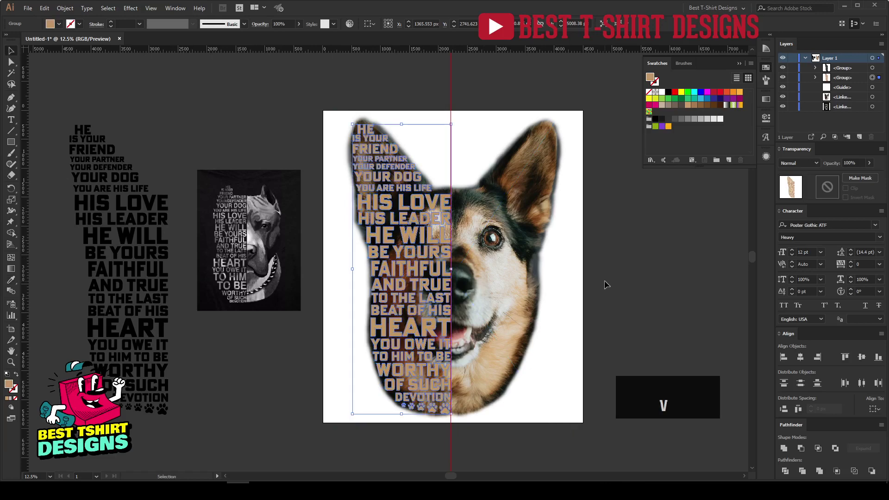
left_click(607, 284)
scroll(605, 284, "down", 2)
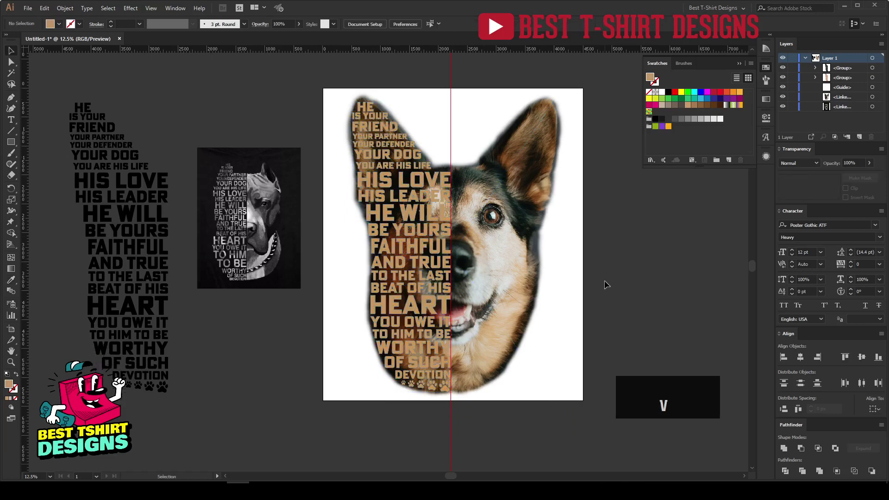
Copy the German shepherd image and paste the duplicate directly behind the original, in the same place.
left_click(443, 286)
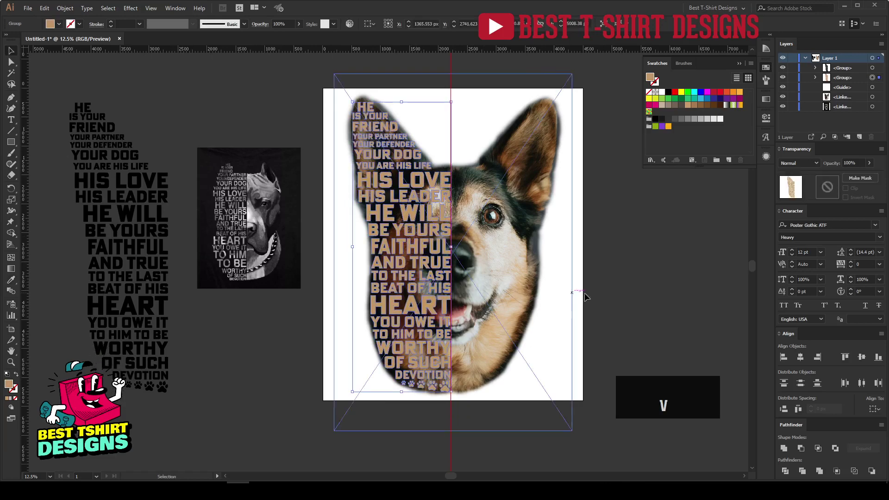
left_click(532, 265)
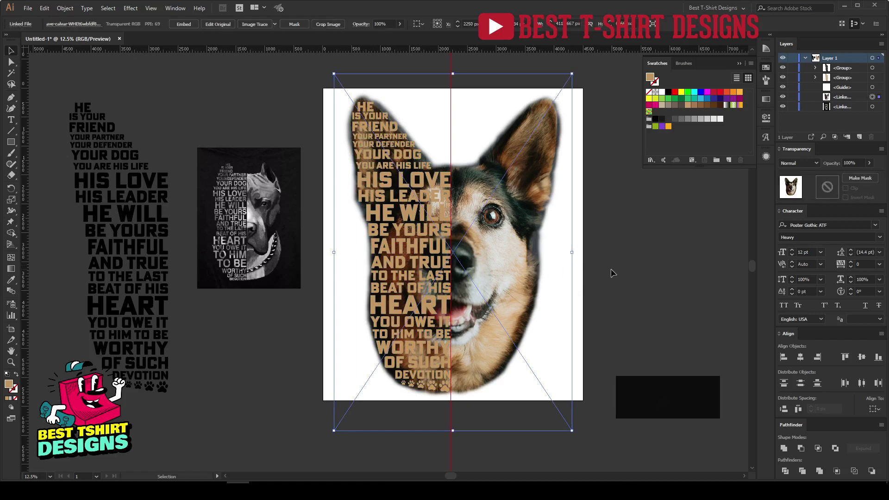
left_click(612, 273)
left_click(520, 252)
key("ctrl+c")
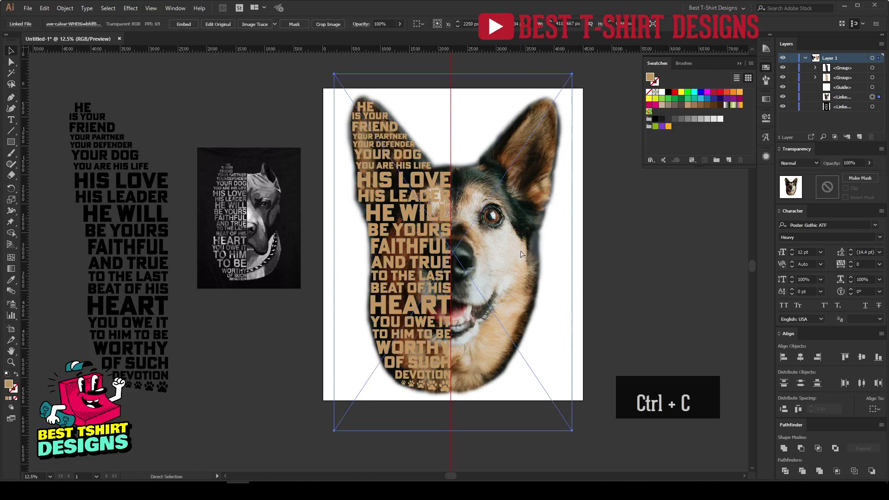
key("ctrl+b")
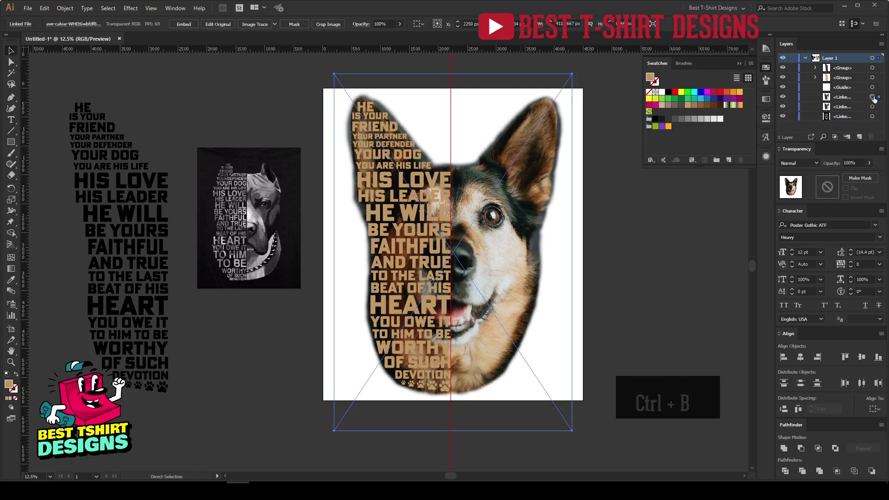
left_click(872, 97)
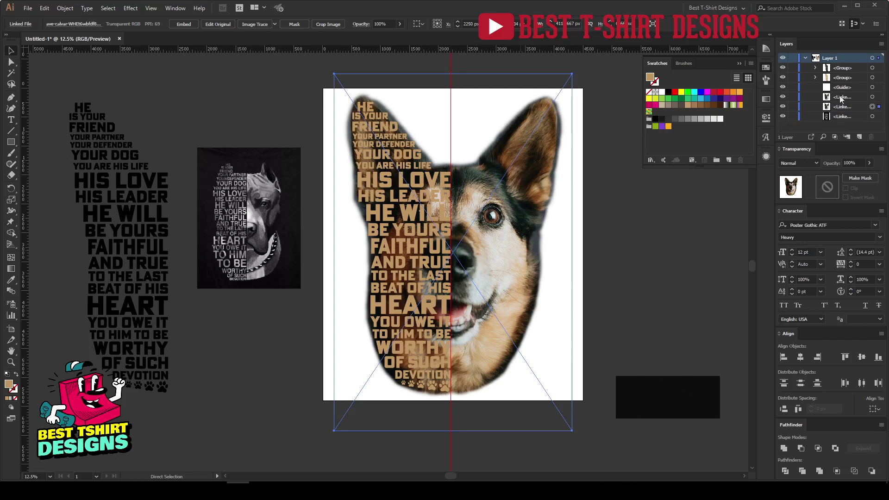
Copy the tan quote group over the face to the clipboard and turn the group into a compound path.
key("v")
left_click(428, 271)
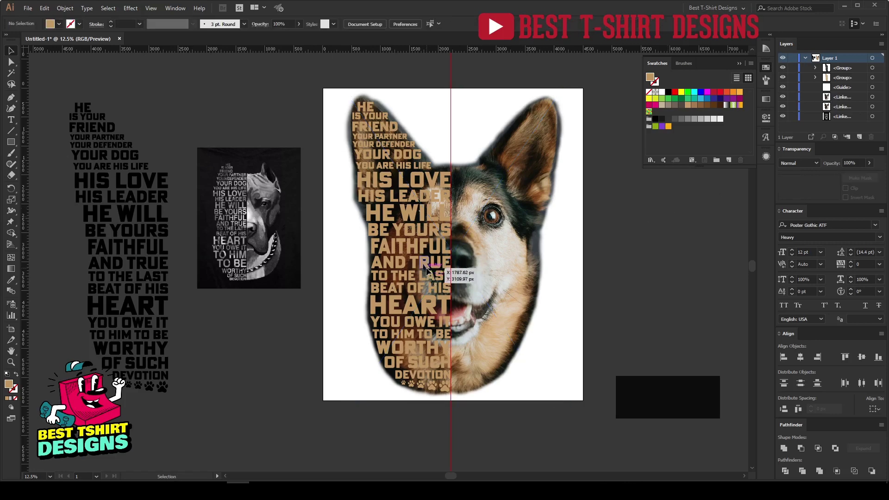
key("ctrl+c")
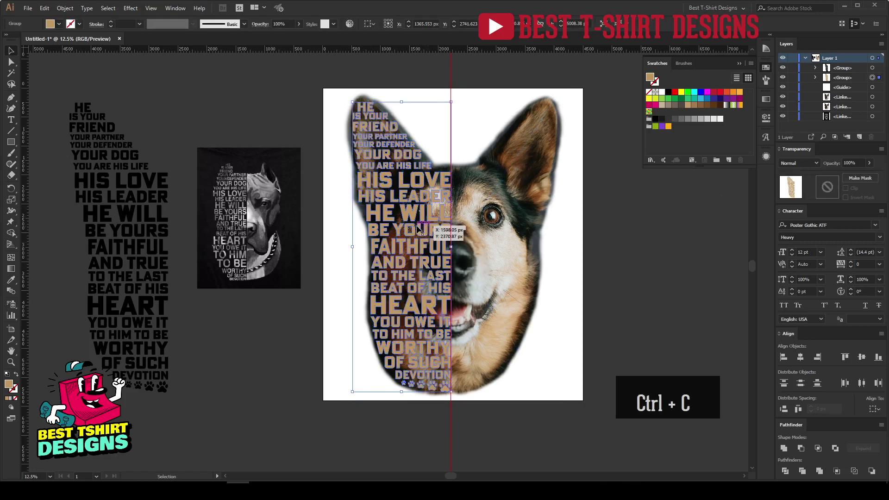
left_click(72, 7)
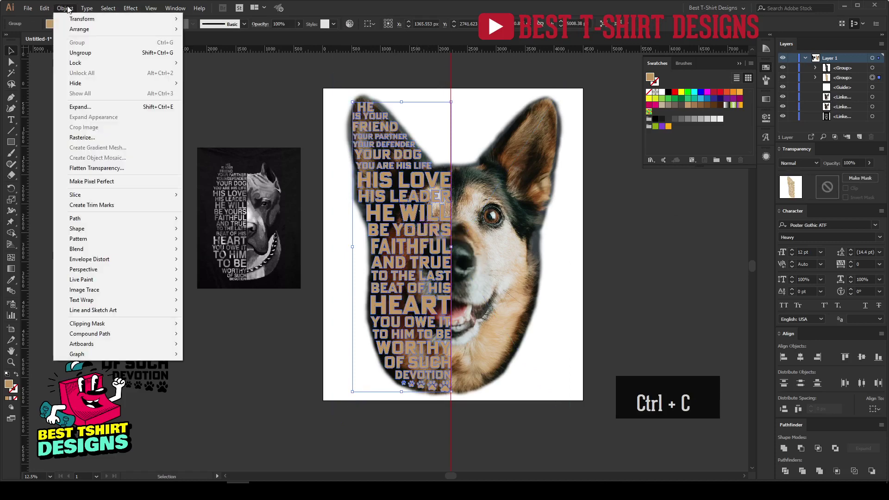
mouse_move(123, 334)
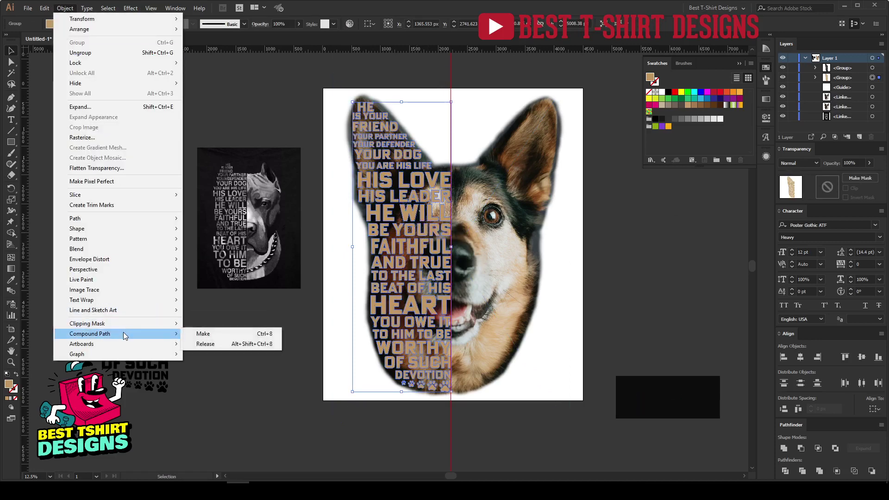
left_click(248, 333)
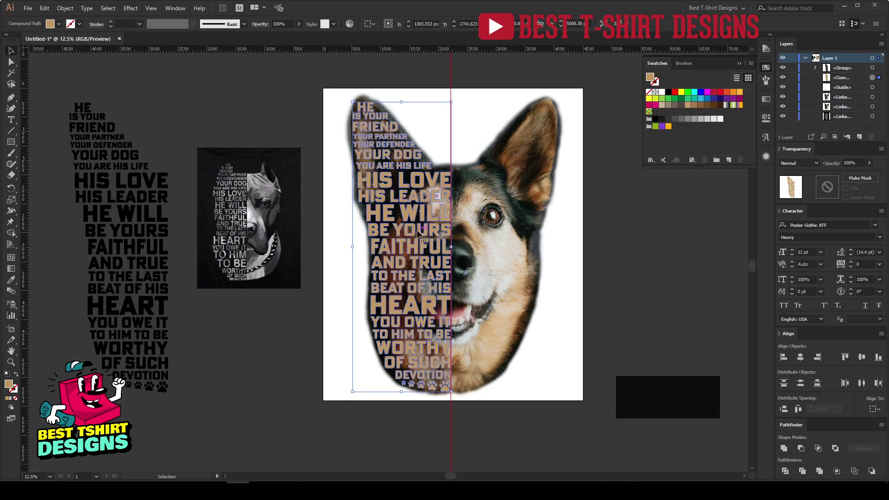
Clip the upper German shepherd image with the compound quote path and hide the full dog image underneath.
left_click(461, 203, "shift")
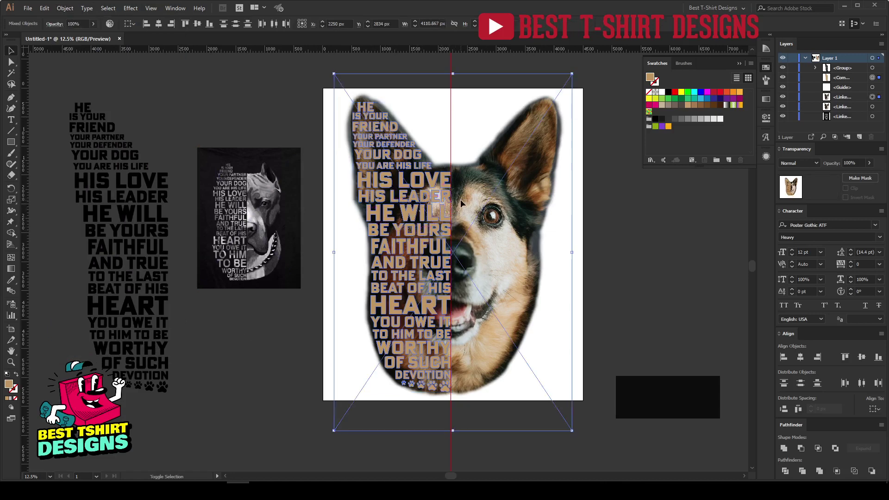
right_click(479, 187)
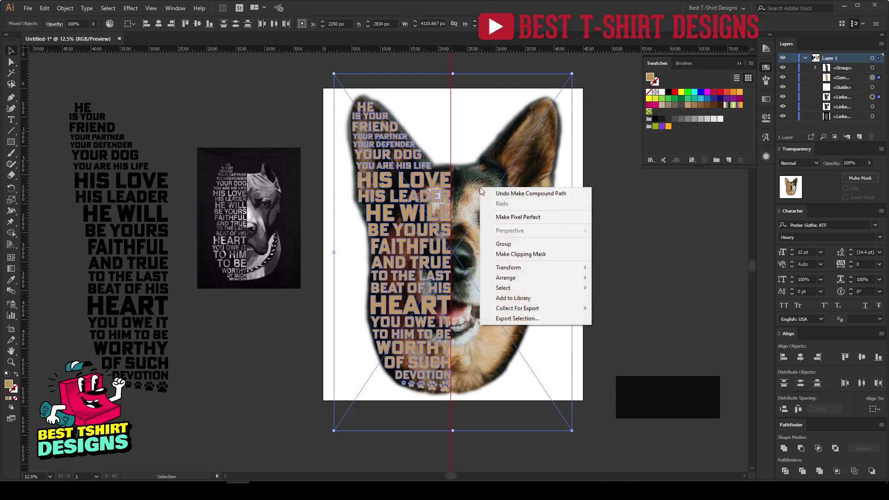
left_click(507, 255)
left_click(483, 257)
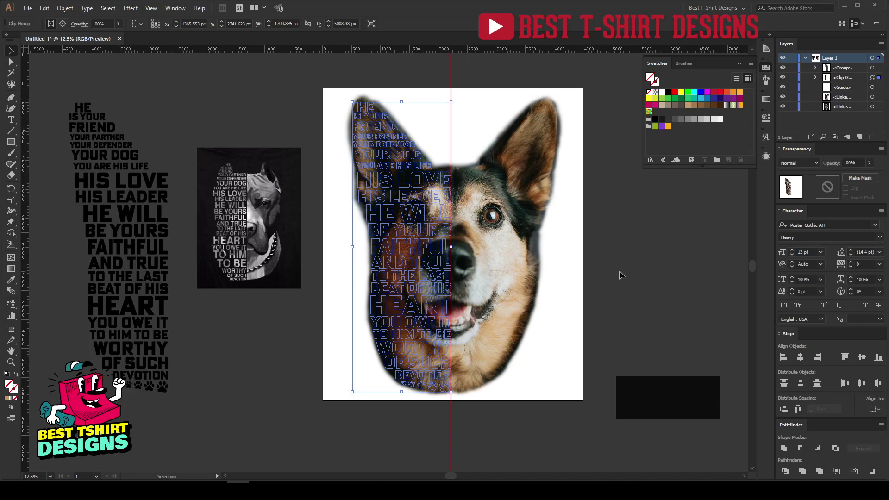
left_click(783, 97)
left_click(527, 265)
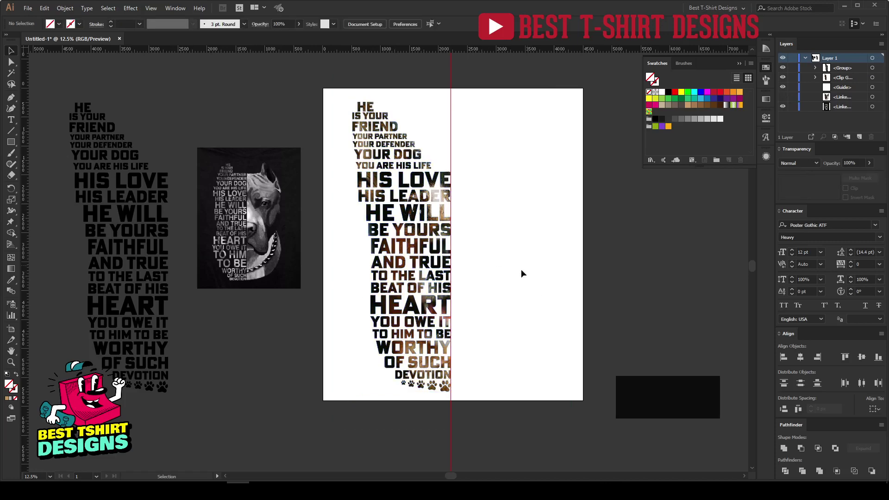
Examine up close how the dog's fur fills the clipped quote lines on the artboard.
scroll(416, 323, "up", 1)
scroll(520, 293, "up", 2)
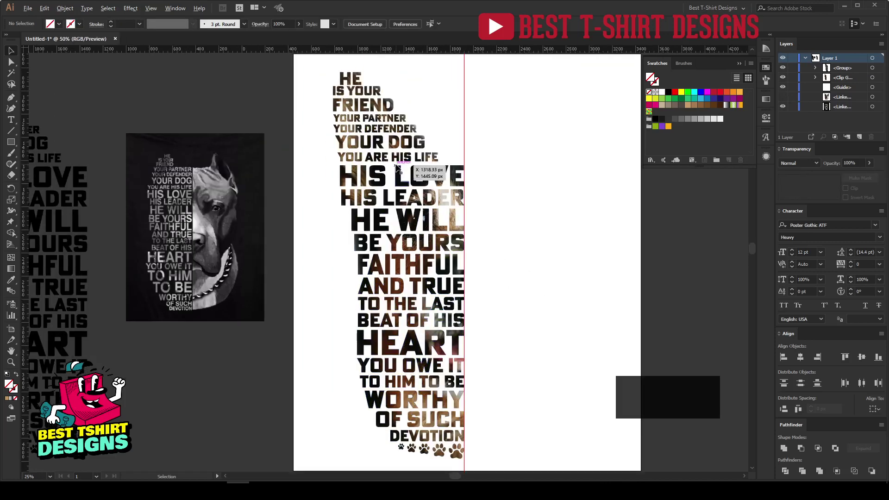
scroll(521, 293, "up", 4)
scroll(327, 248, "down", 3)
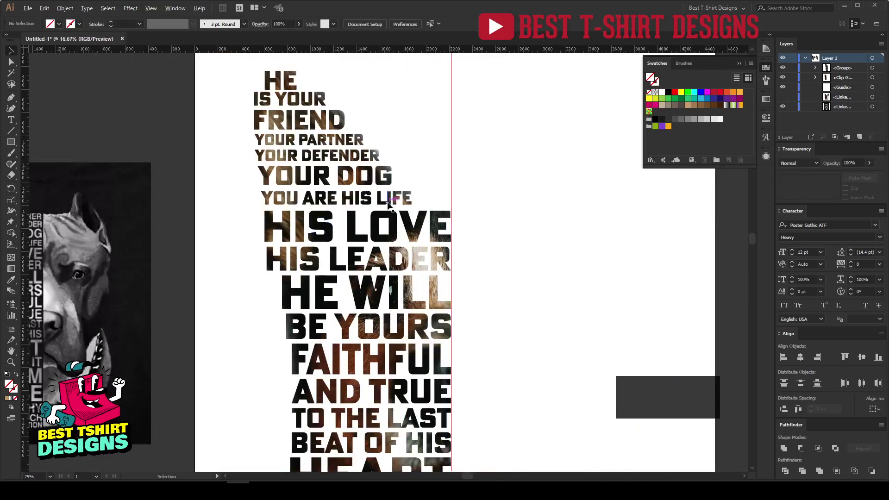
scroll(407, 202, "down", 1)
scroll(432, 251, "down", 1)
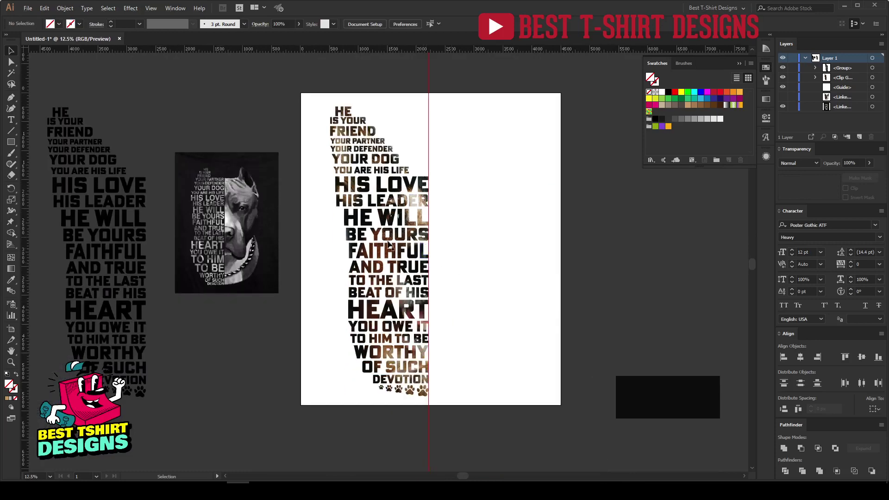
scroll(387, 245, "up", 1)
scroll(495, 234, "down", 1)
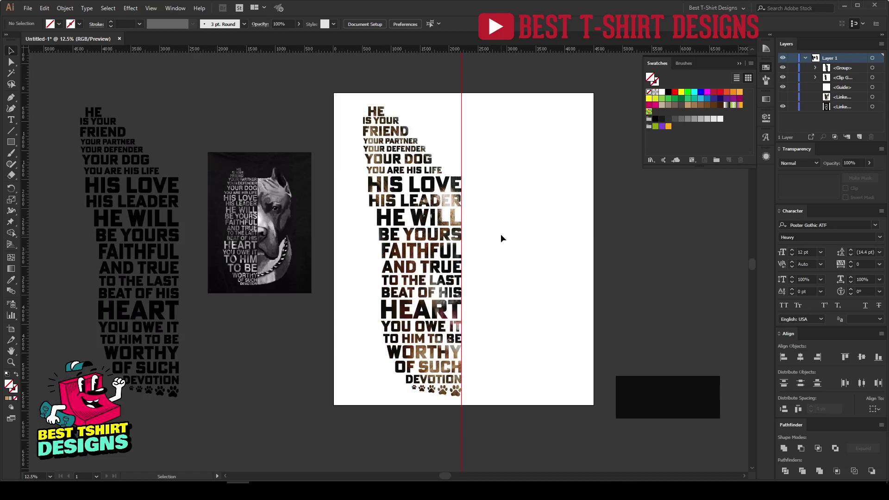
Paste the copied tan quote group in front of the fur-filled lettering and set its opacity to 50%.
key("ctrl+f")
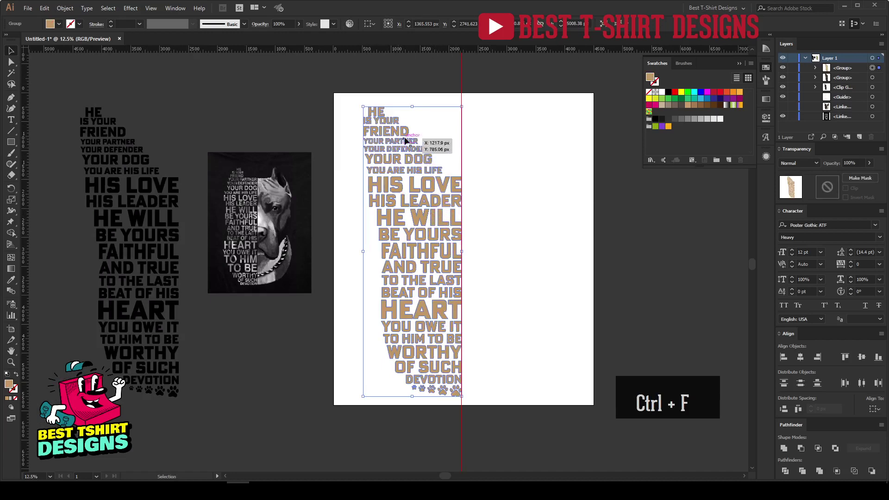
type("80")
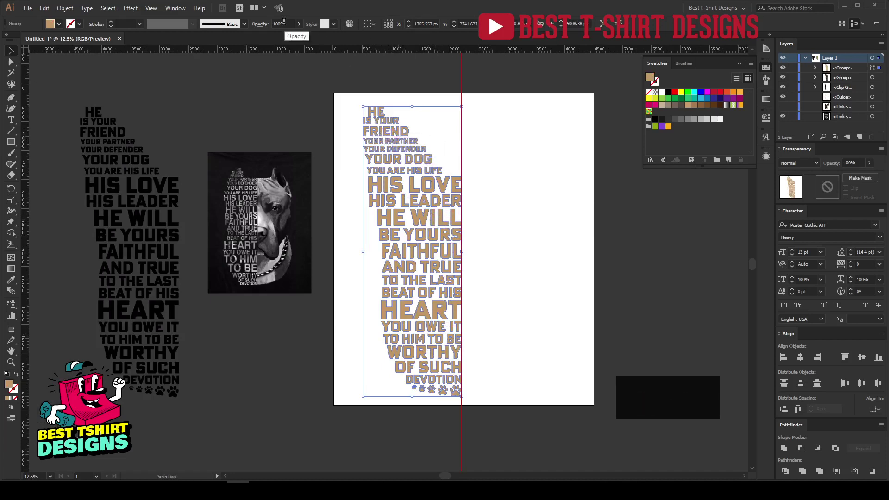
key("Return")
type("60")
key("Return")
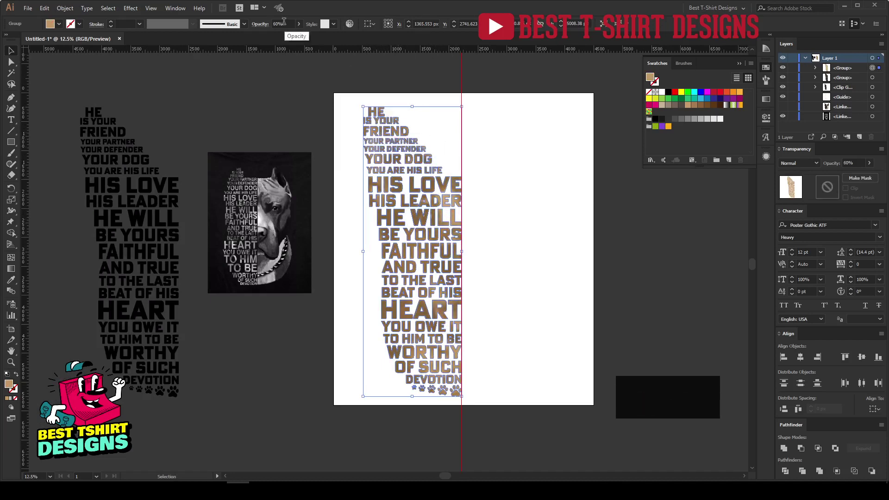
type("50")
key("Return")
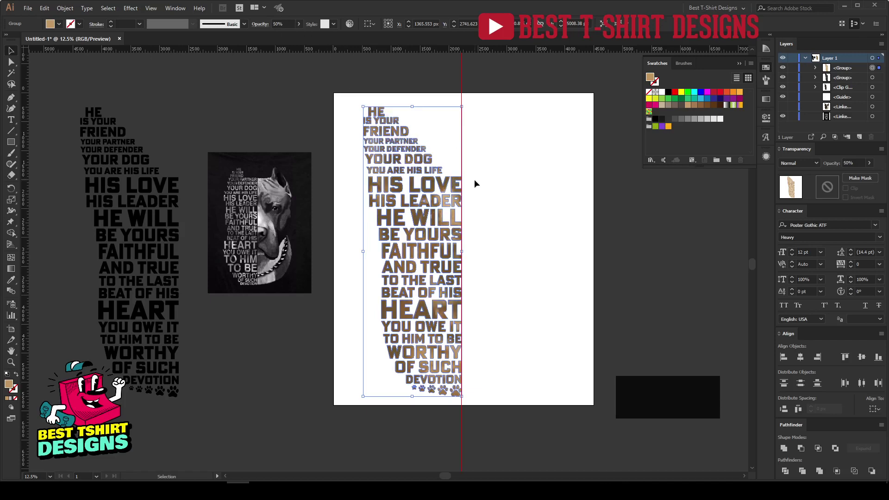
left_click(475, 180)
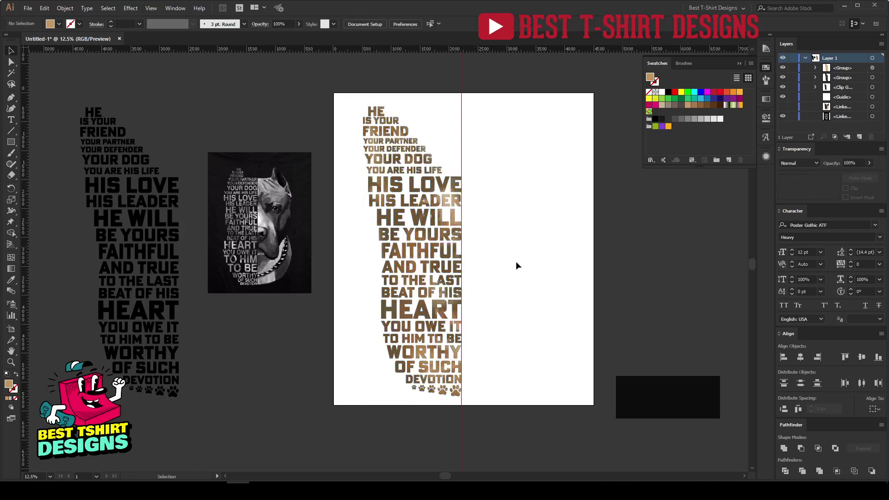
Lower the opacity of the tan quote overlay further, below 50%, to let more fur texture through.
scroll(512, 224, "up", 3)
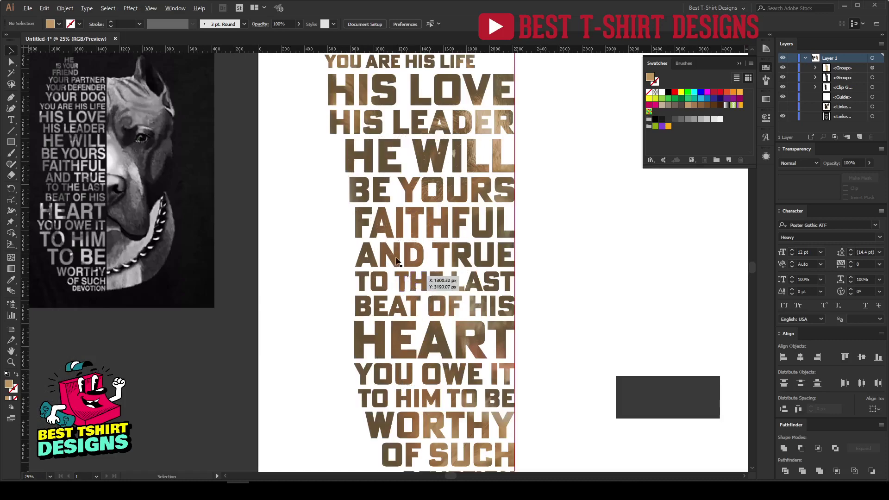
scroll(386, 248, "down", 3)
left_click(444, 207)
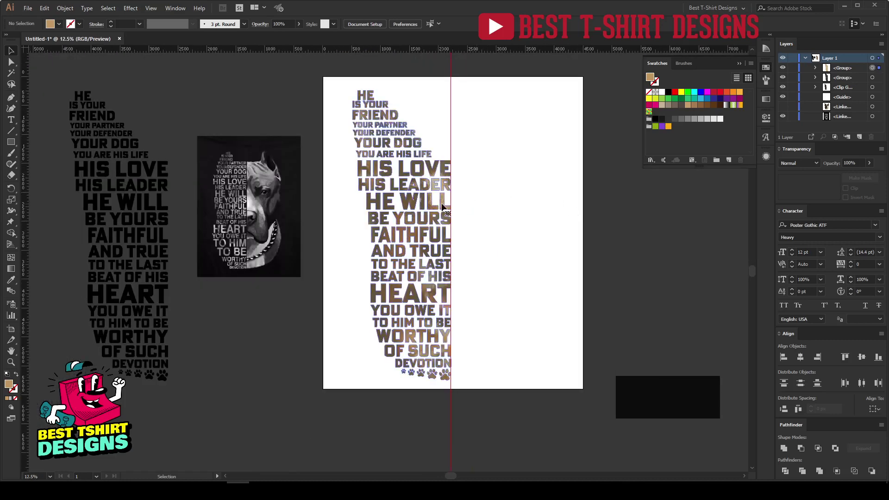
scroll(287, 24, "down", 2)
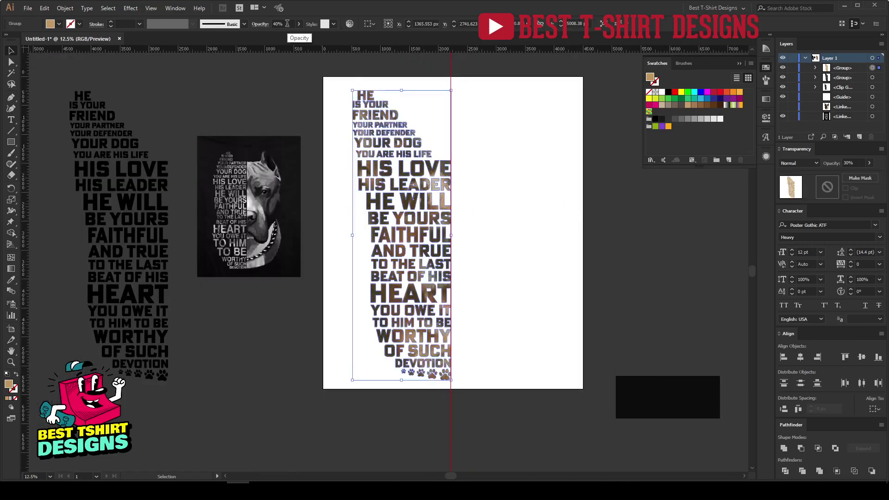
left_click(503, 210)
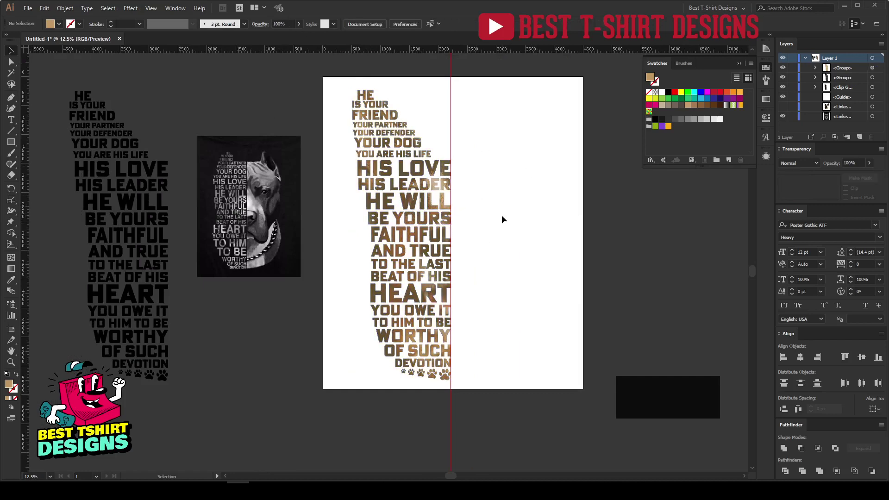
Show the full German shepherd image again and add an empty opacity mask to it for editing.
left_click(782, 105)
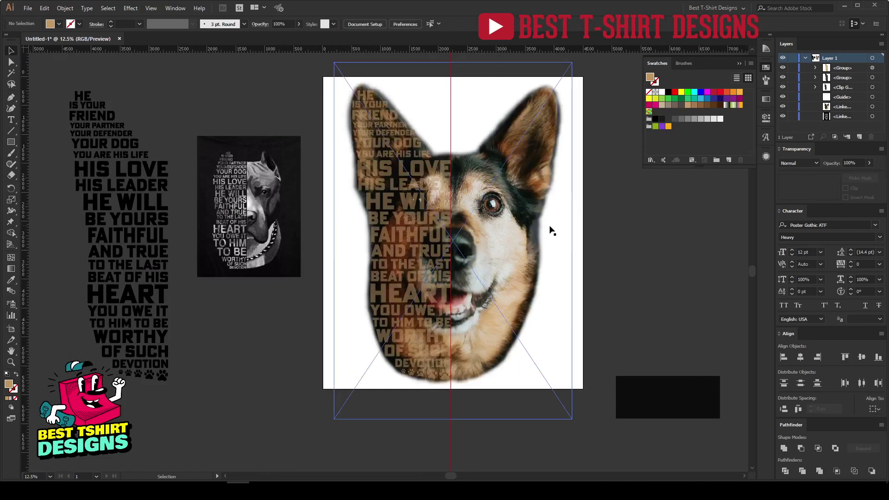
left_click(522, 214)
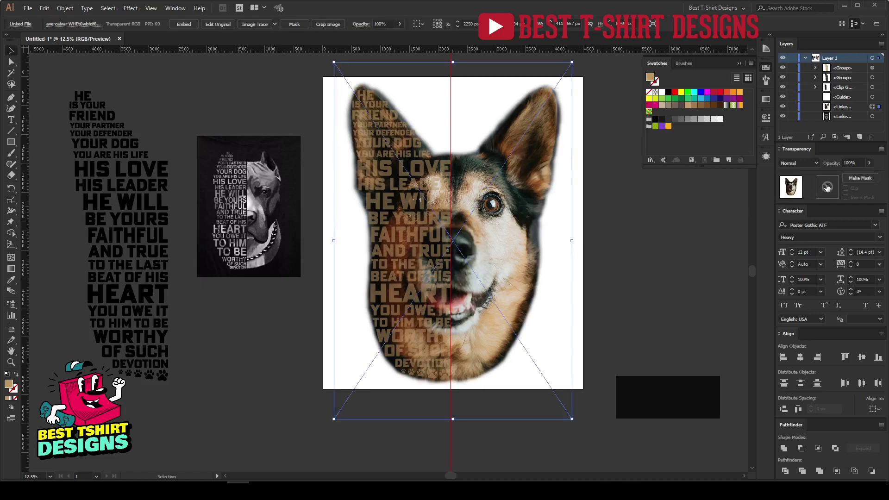
left_click(827, 186)
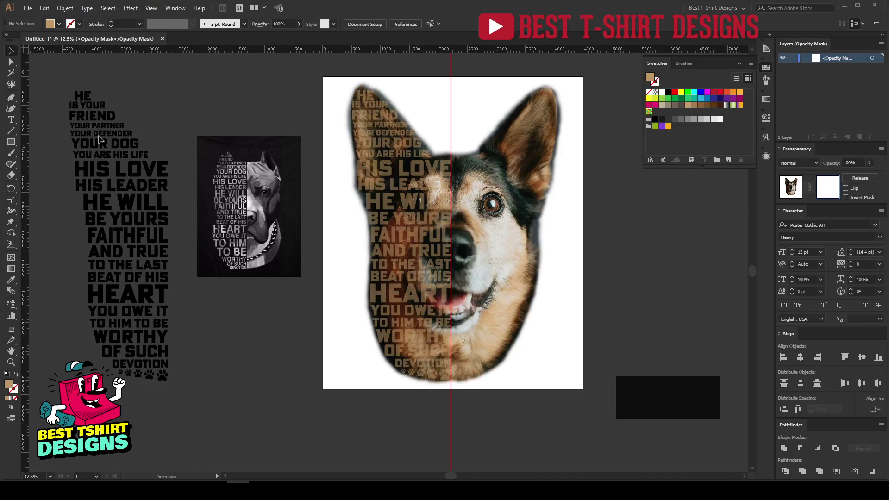
Draw a black-filled rectangle in the opacity mask over the half of the dog's face behind the quote lettering, ending at the centre guide.
left_click(13, 142)
left_click(54, 26)
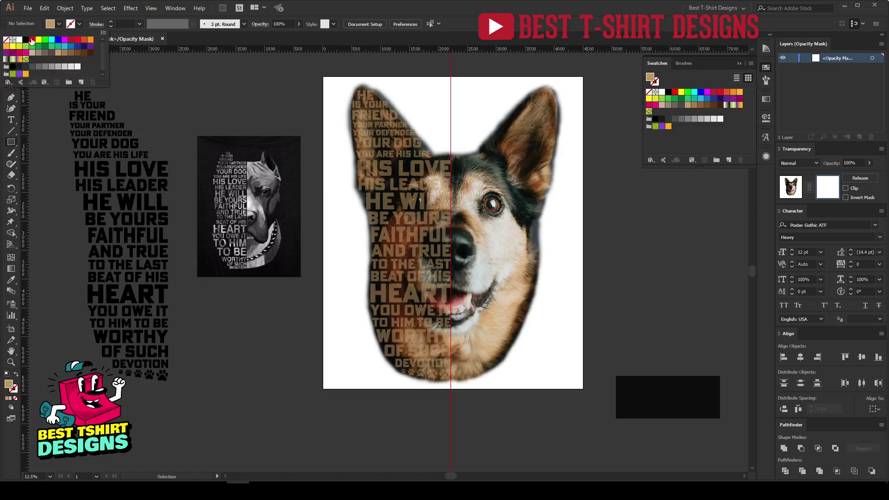
left_click(25, 40)
left_click(391, 68)
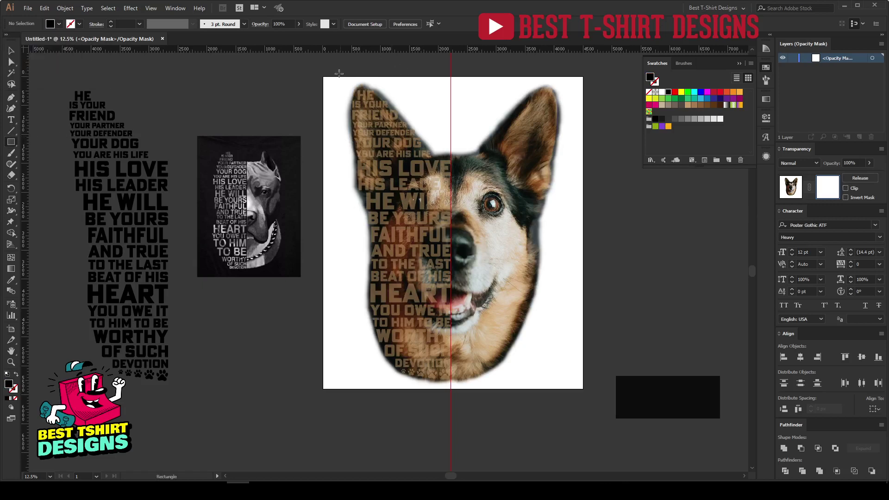
left_click_drag(337, 70, 450, 404)
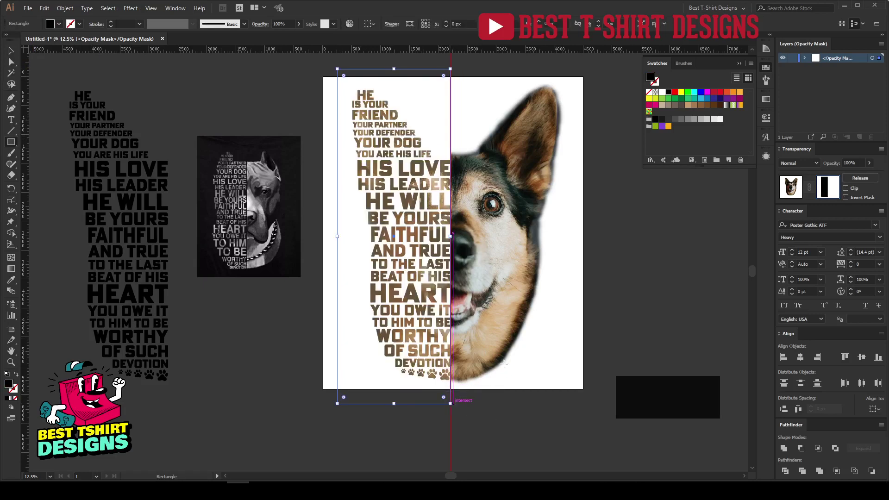
Nudge the black mask rectangle right to leave a slim gap between lettering and face, and return from mask editing to the artwork.
key("v")
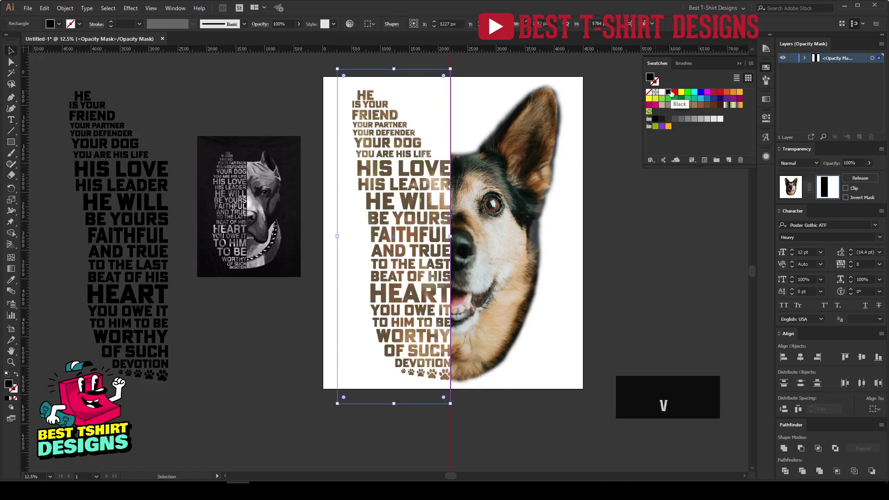
key("Right")
key("Right")
key("Right")
key("Right")
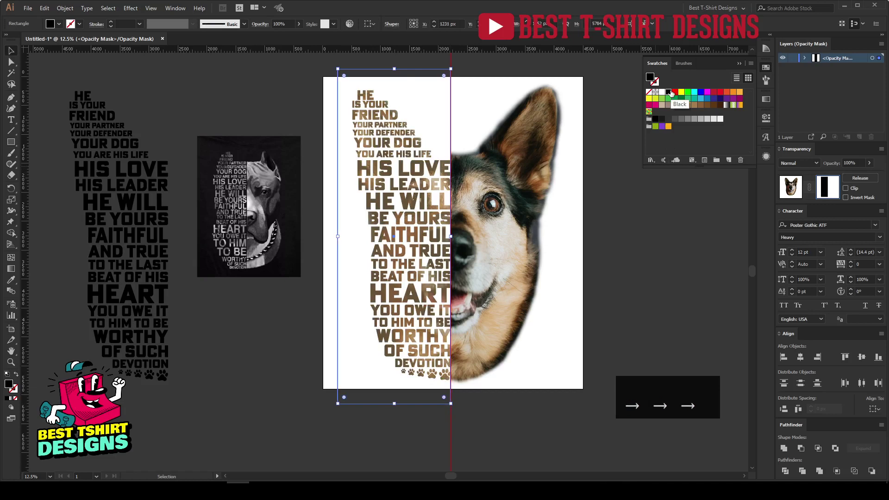
key("Right")
key("Right")
key("Right")
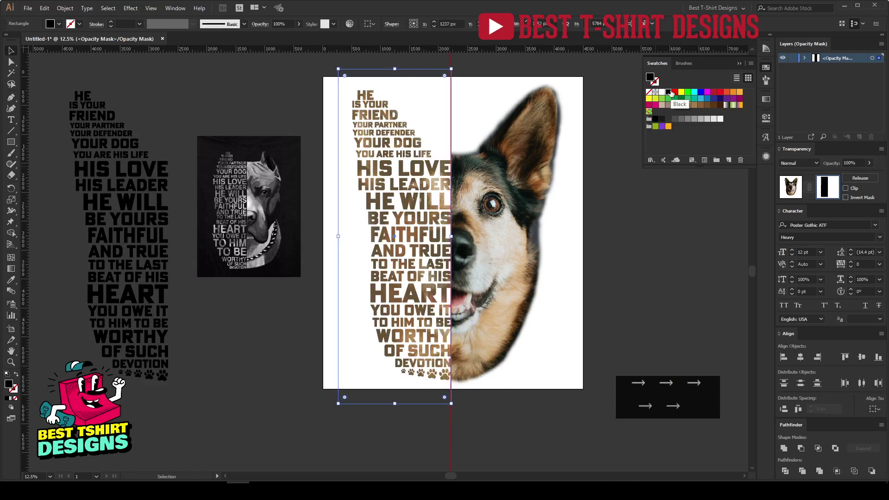
key("Right")
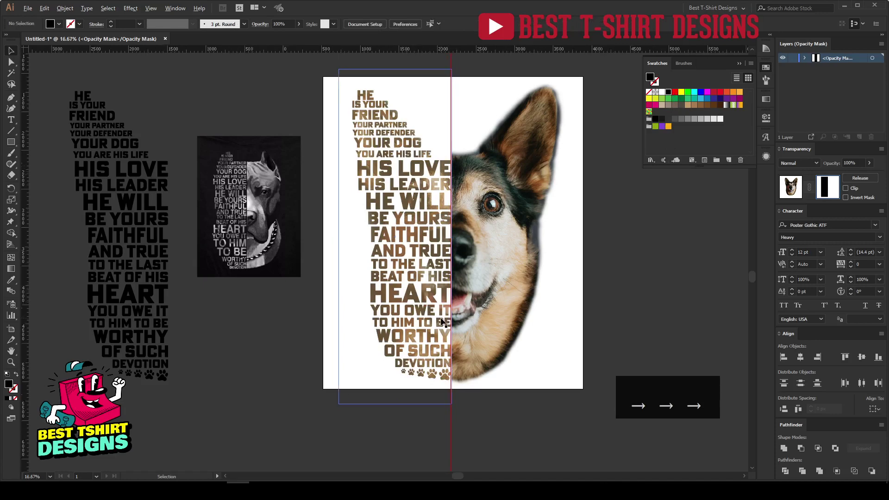
scroll(441, 317, "up", 2)
key("shift+Right")
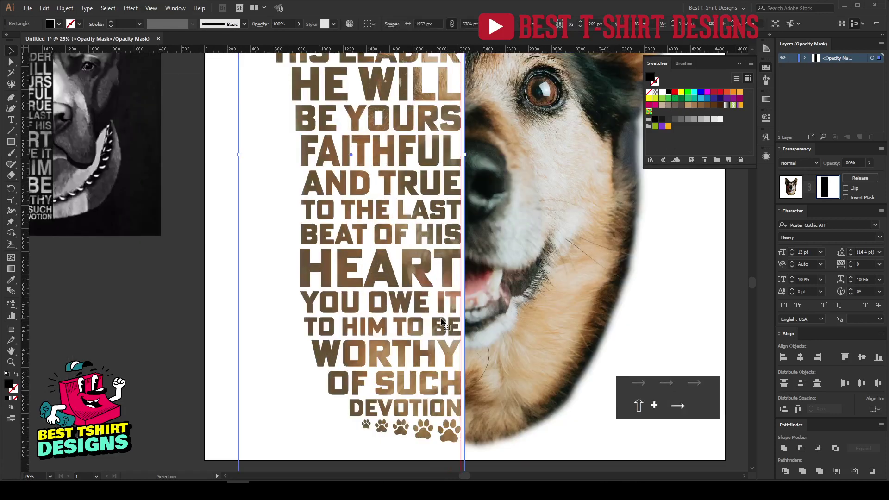
scroll(442, 320, "down", 2)
left_click(540, 338)
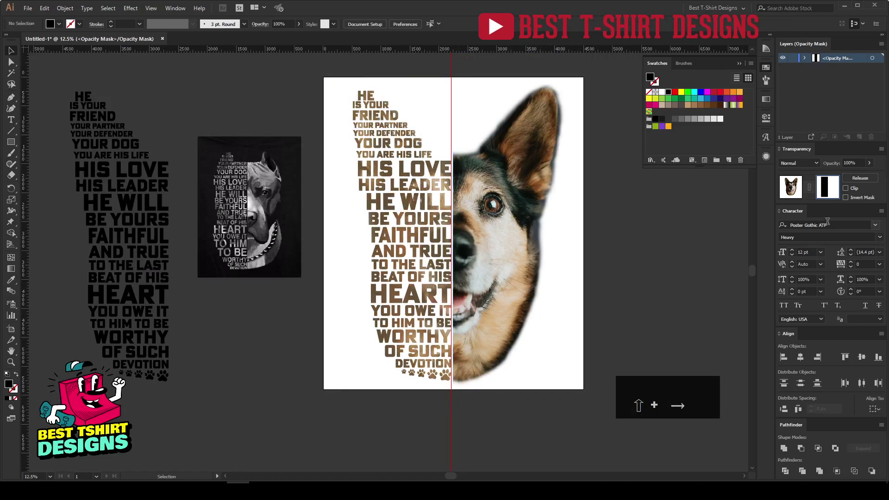
left_click(570, 235)
left_click(223, 335)
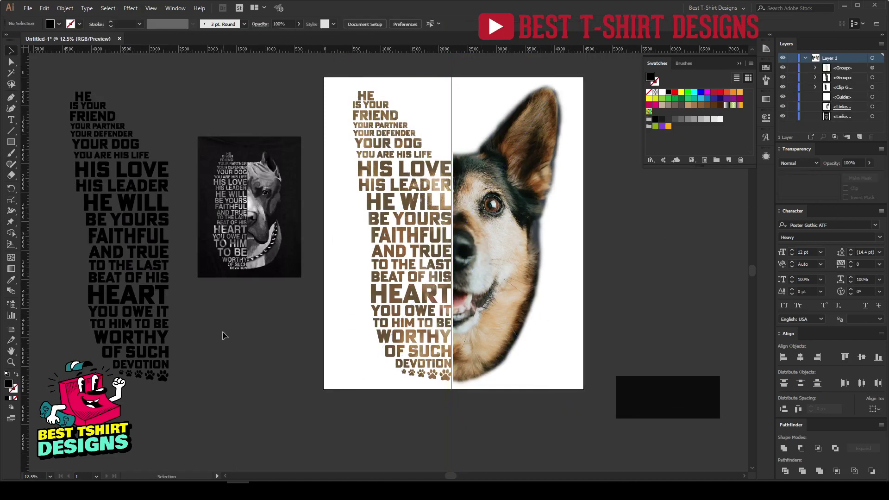
Draw a black rectangle of about 4760 × 5640 px over the whole artboard and send it behind all the artwork.
left_click(11, 142)
left_click_drag(317, 70, 591, 397)
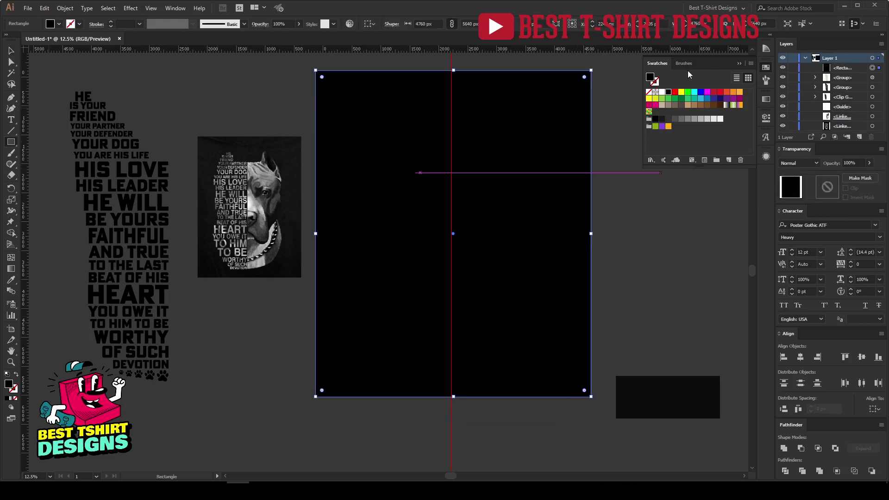
key("ctrl+shift+bracketleft")
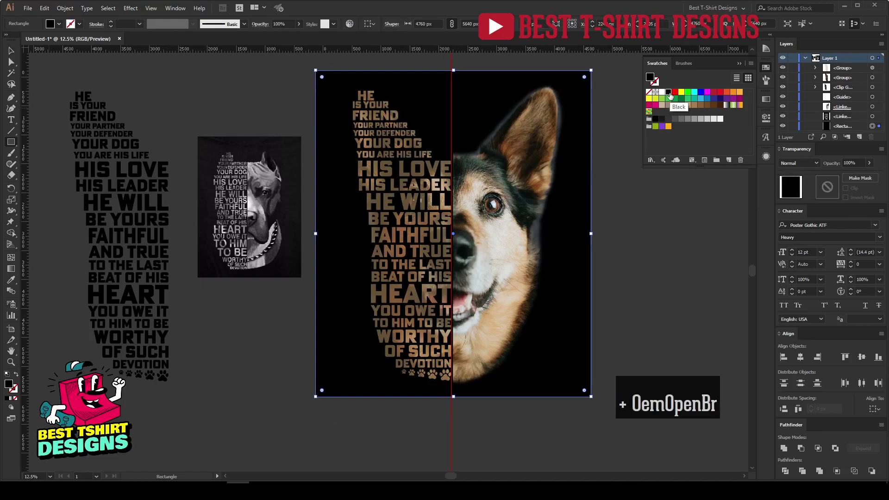
key("v")
left_click(638, 293)
Cut the tan overlay group to expose the plain fur-filled lettering, and paste it back in front.
scroll(448, 290, "up", 1)
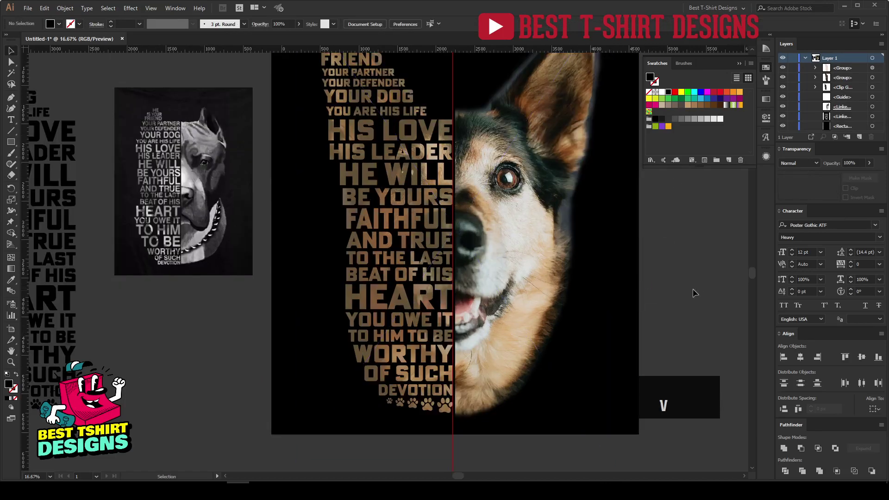
scroll(699, 290, "up", 1)
scroll(679, 292, "down", 1)
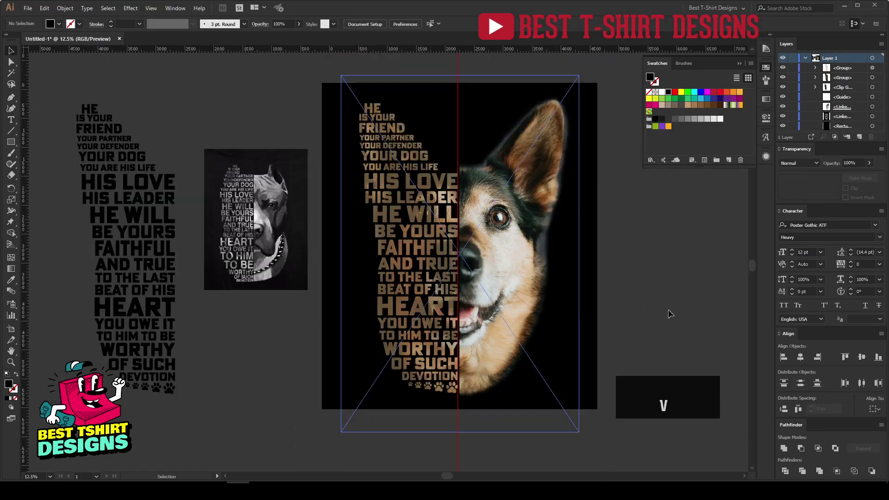
scroll(502, 294, "up", 1)
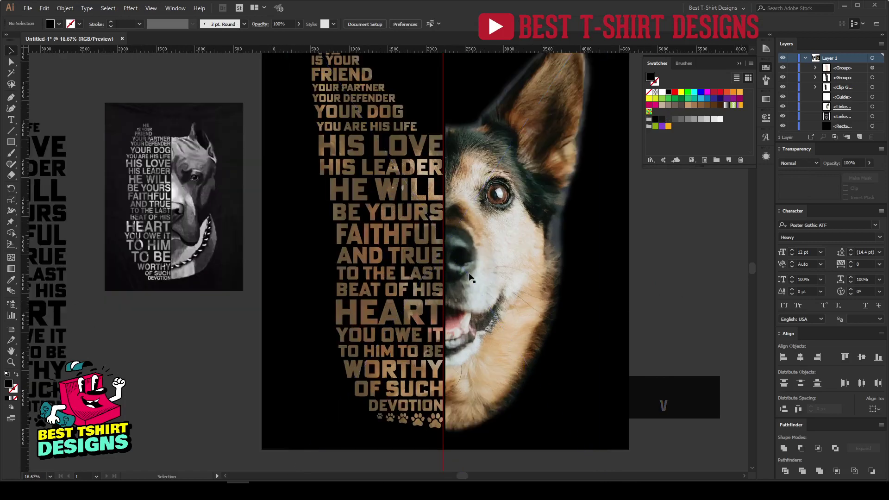
left_click(422, 241)
key("a")
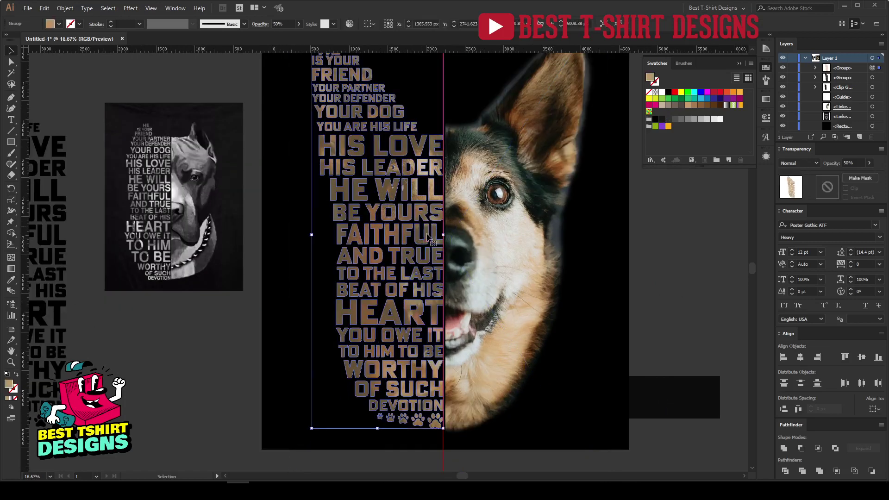
left_click(347, 138)
key("ctrl+x")
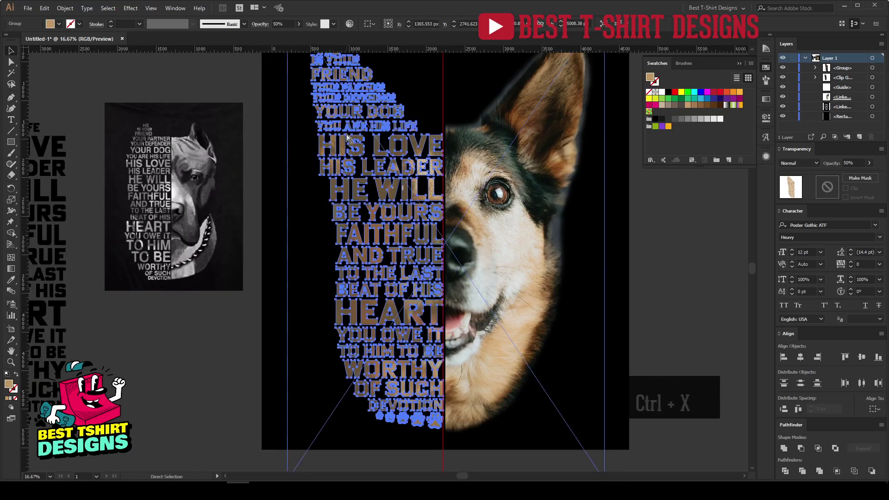
scroll(444, 298, "down", 1, "alt")
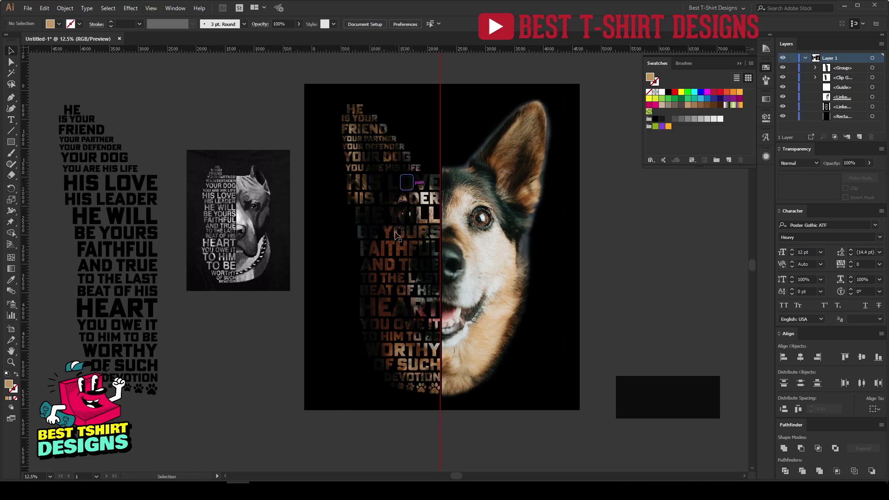
key("a")
key("ctrl+f")
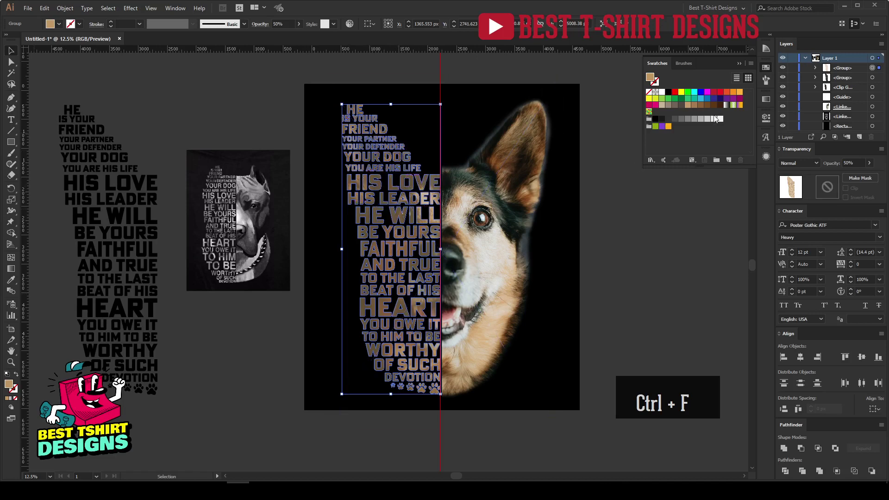
Try a white fill and a crimson red fill on the quote overlay group.
left_click(661, 92)
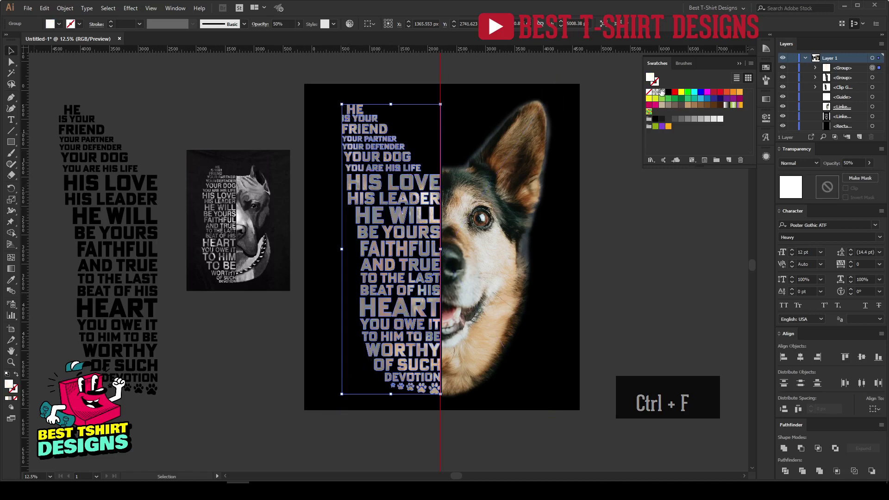
left_click(600, 243)
key("ctrl+z")
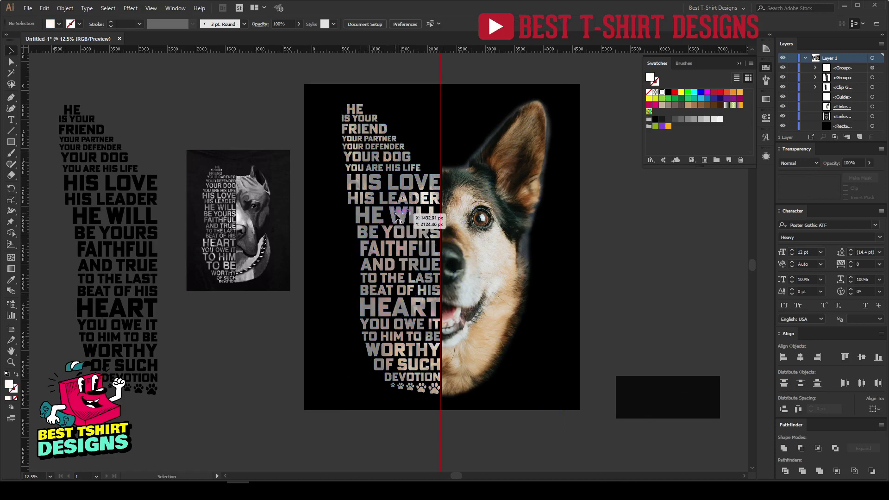
left_click(714, 92)
left_click(626, 236)
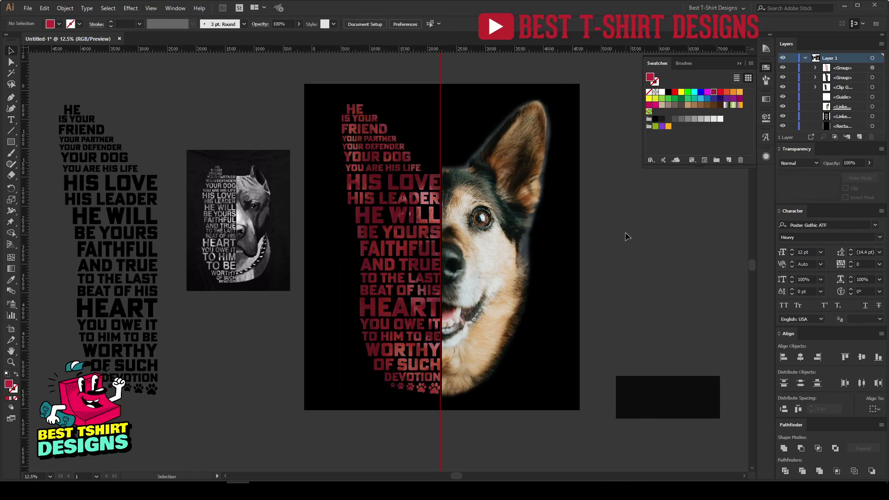
Test the red quote overlay at 30%, 100% and intermediate opacities, ending at 50%.
left_click(437, 254)
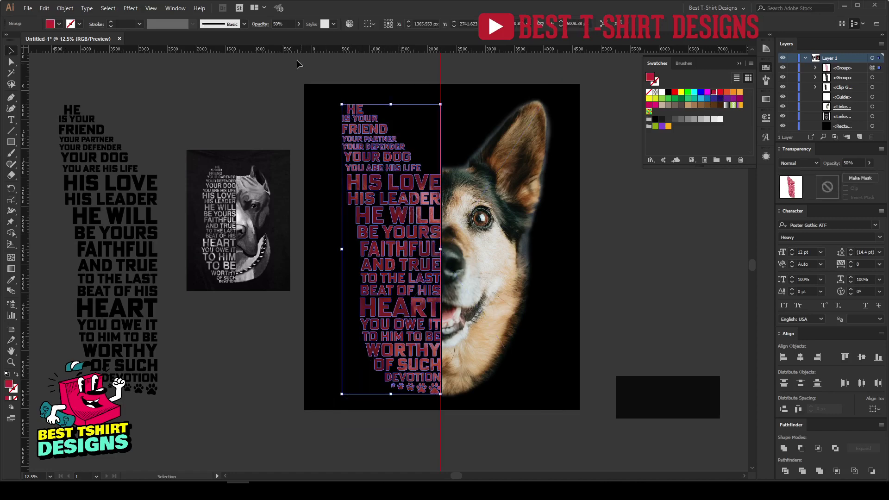
left_click(284, 108)
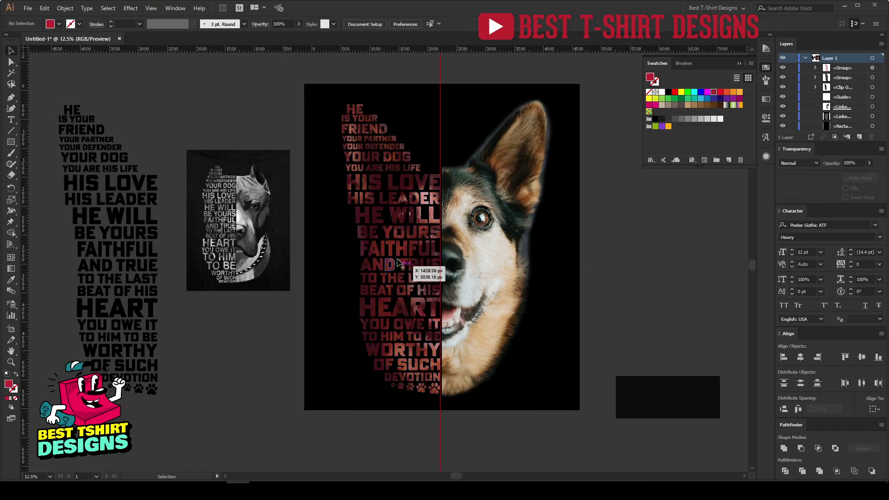
left_click(409, 237)
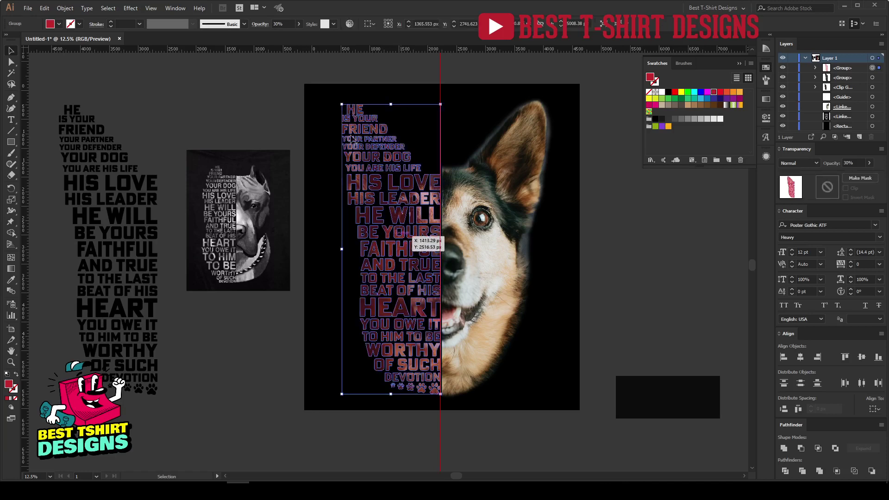
left_click(283, 24)
type("100")
key("Return")
key("shift+Down")
key("shift+Down")
key("shift+Down")
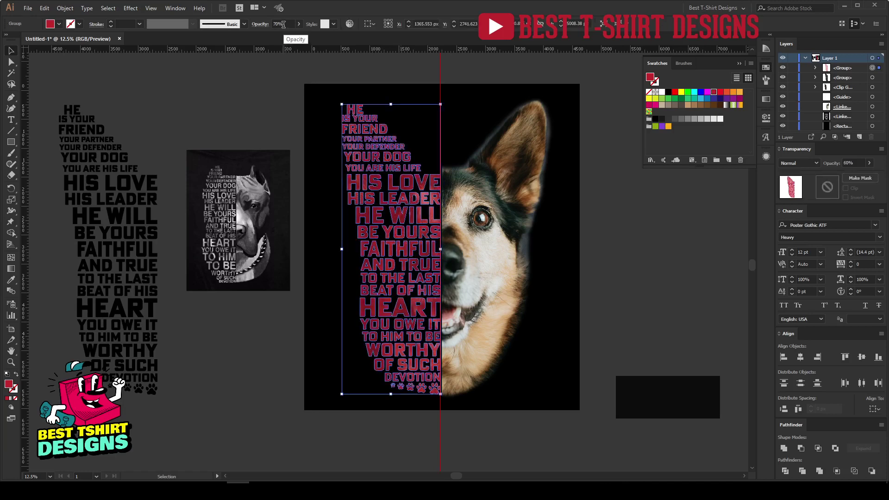
key("shift+Up")
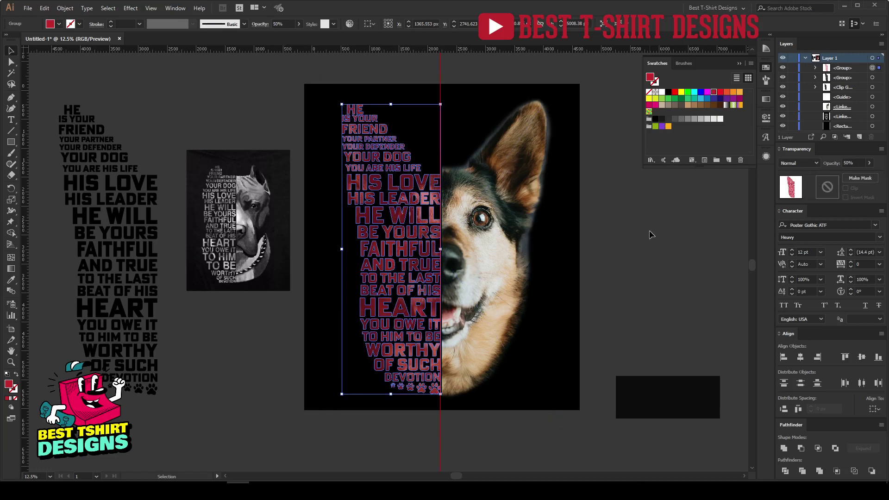
Recolour the quote overlay with the Eyedropper, sampling the dog's brown ear and settling on the light tan cheek fur.
key("i")
left_click(500, 162)
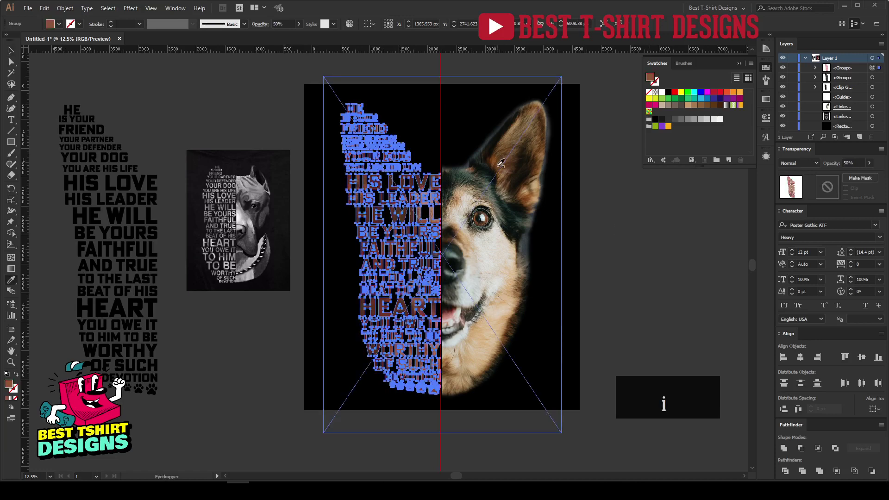
left_click(501, 326)
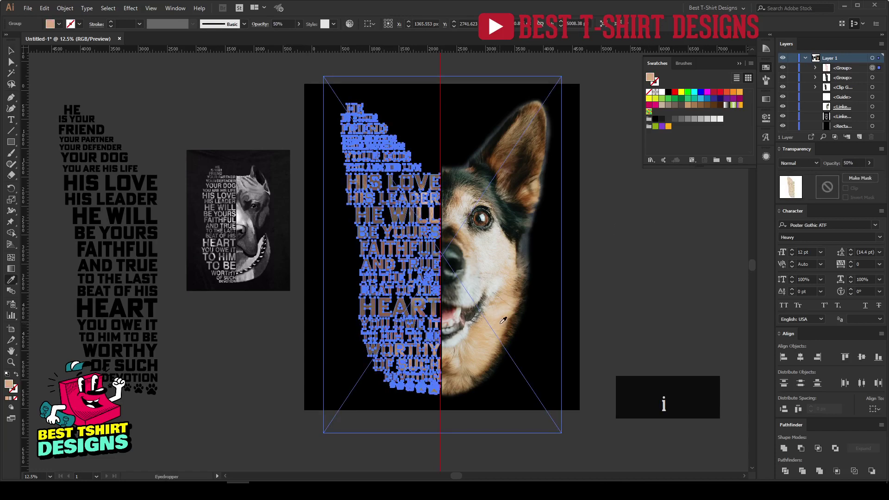
key("v")
left_click(617, 303)
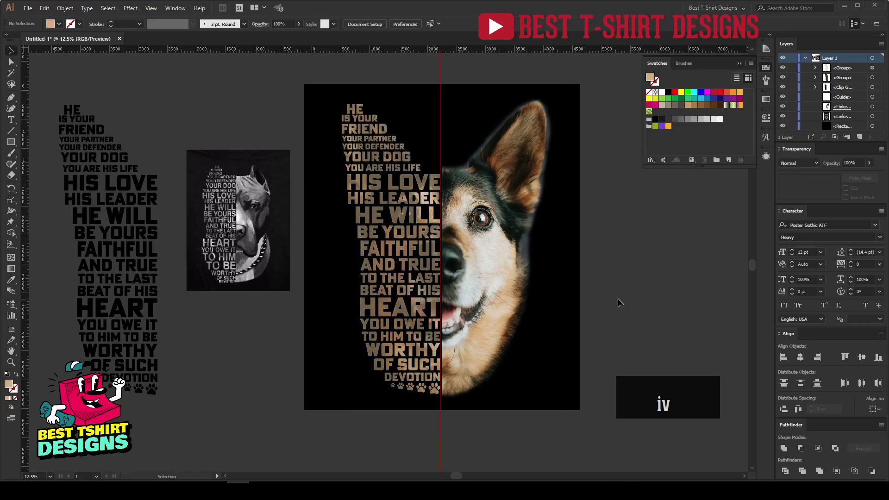
Relink the masked German shepherd image to the close-up photo of the brown-and-white dog in the 136 Dog Face folder.
scroll(397, 345, "up", 1)
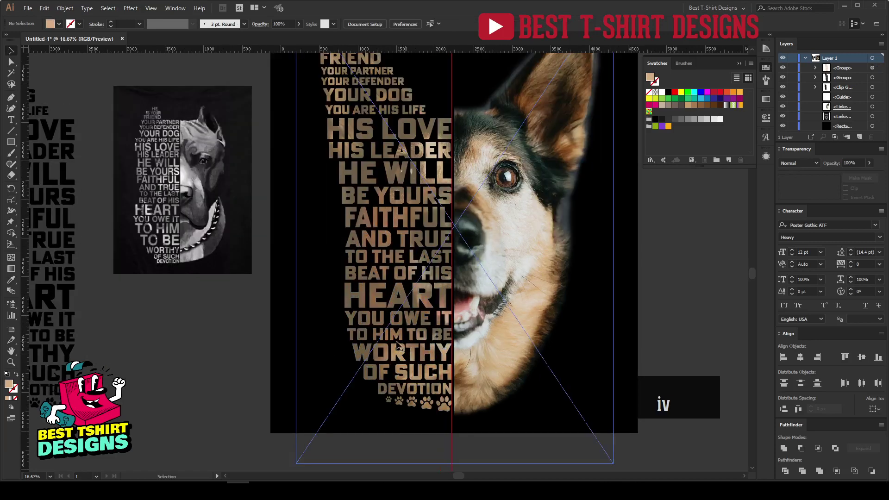
scroll(428, 320, "down", 1)
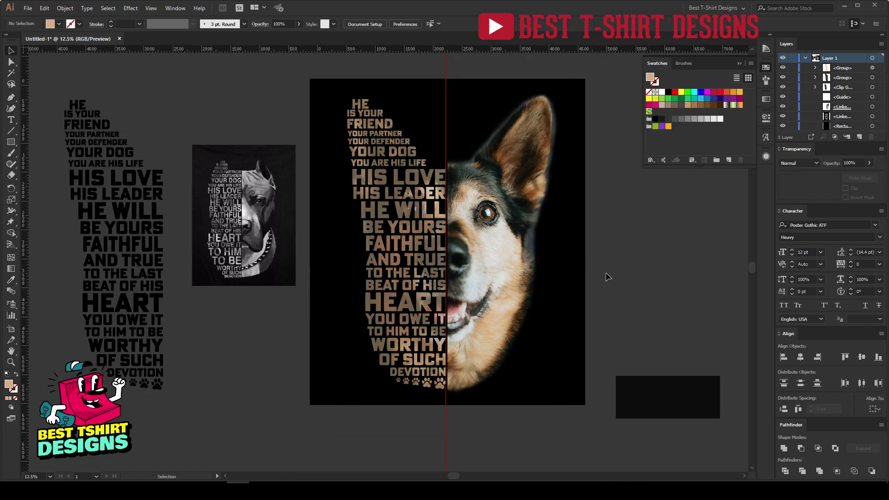
left_click(503, 266)
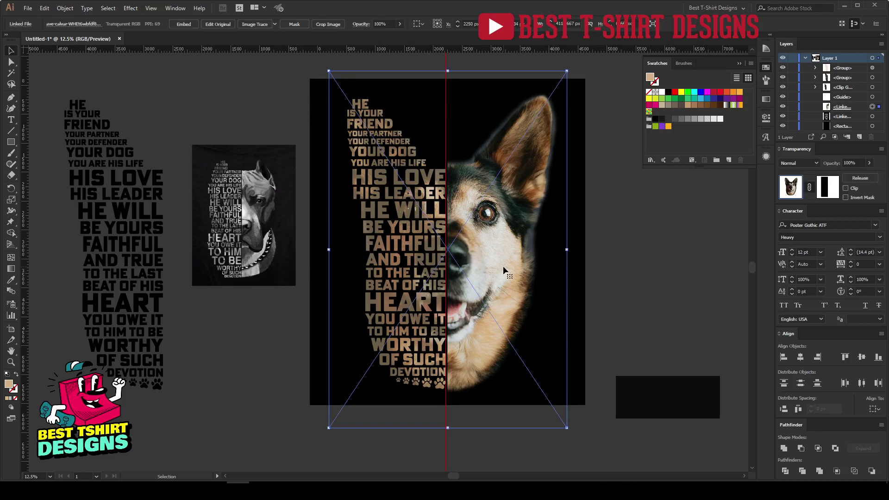
left_click(21, 24)
left_click(59, 72)
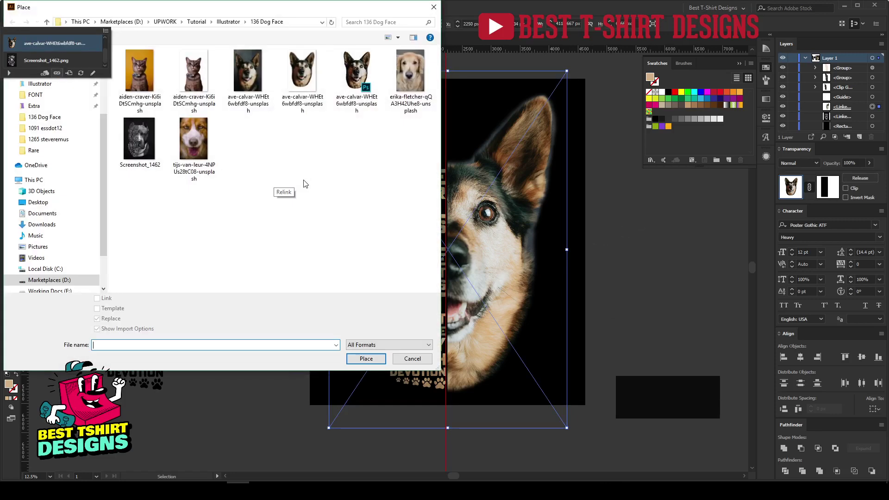
left_click(201, 133)
double_click(201, 134)
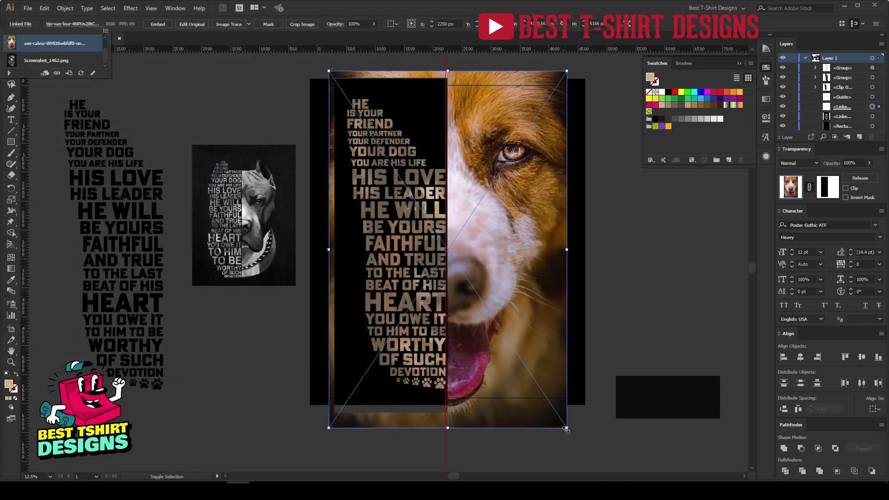
Relink the image clipped inside the quote lettering to the brown-and-white dog photo in the 136 Dog Face folder.
left_click(623, 354)
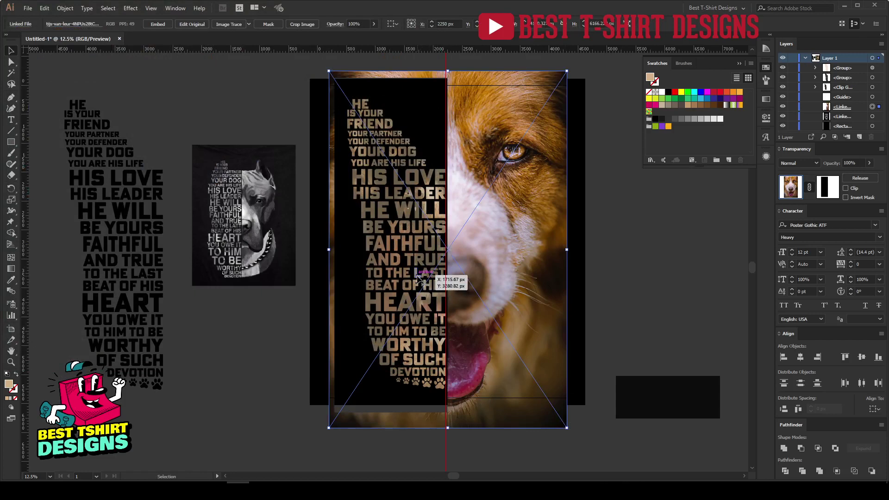
left_click(418, 276)
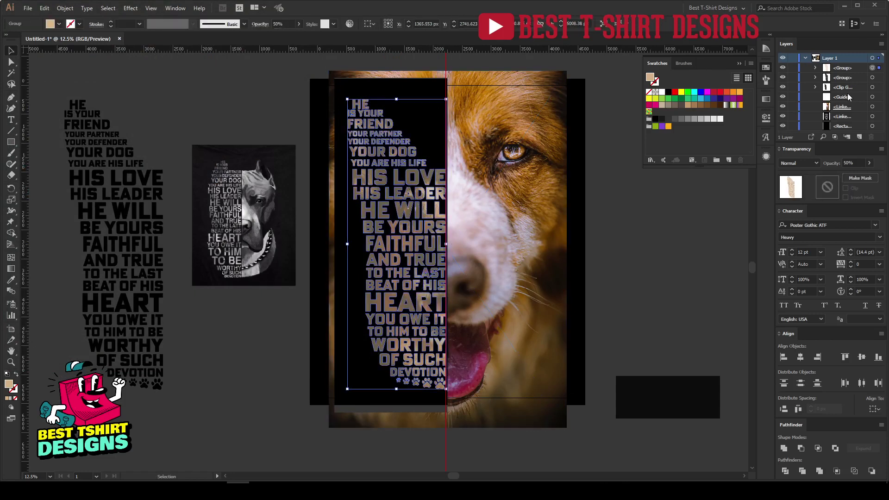
left_click(872, 87)
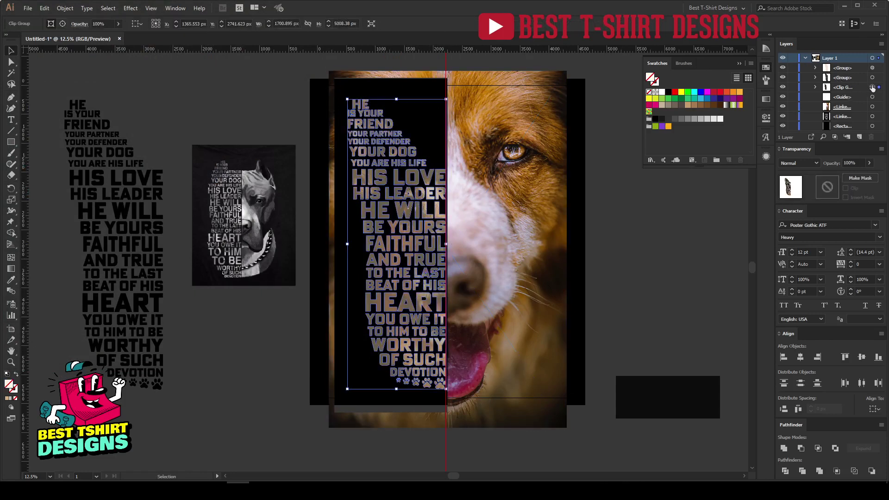
left_click(63, 23)
left_click(18, 24)
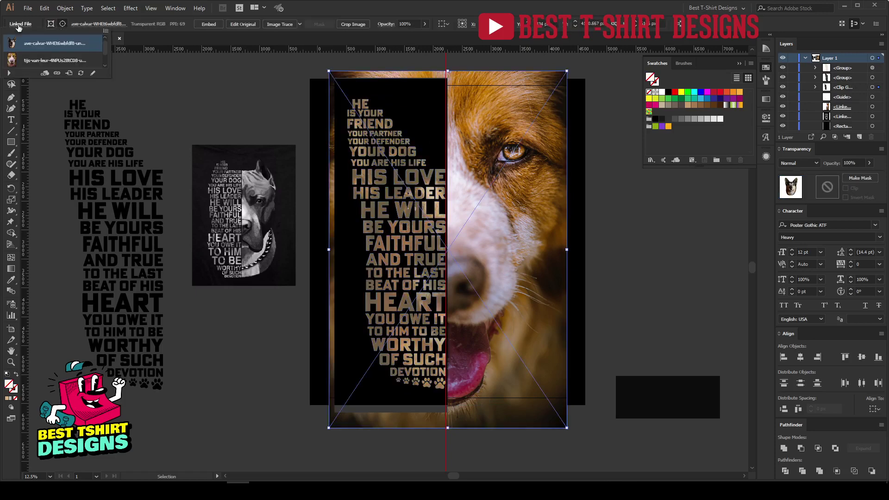
left_click(59, 73)
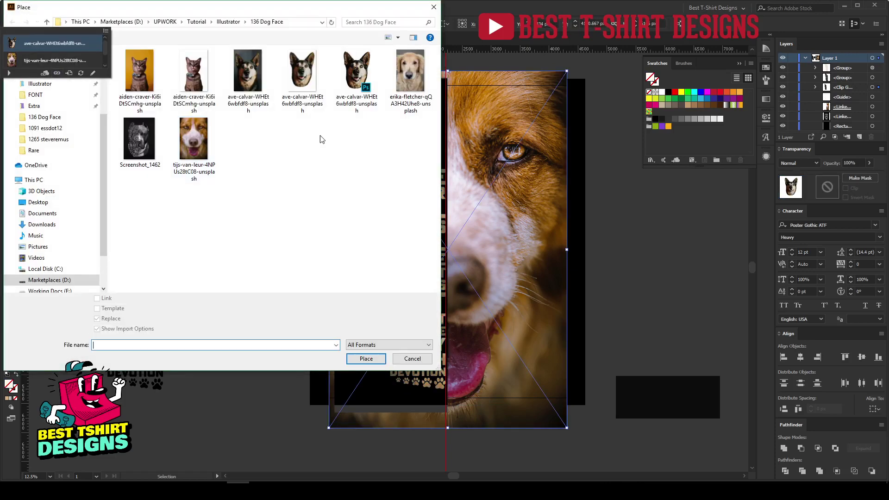
double_click(188, 137)
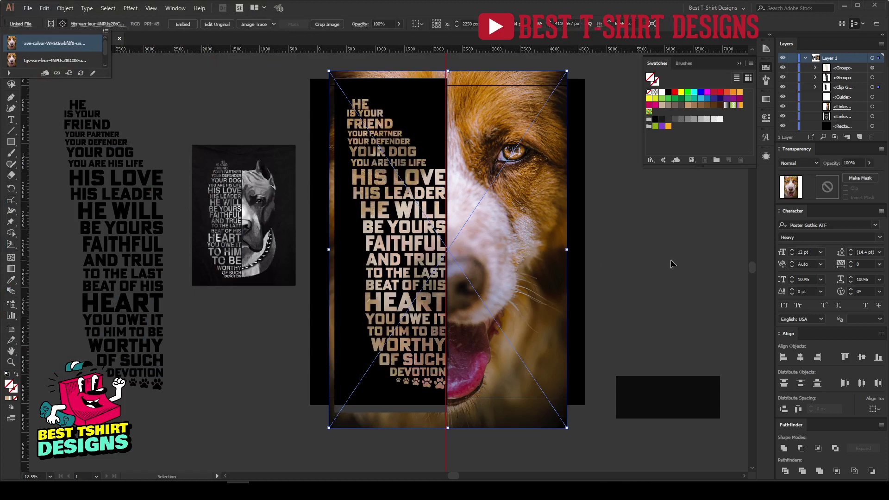
left_click(519, 458)
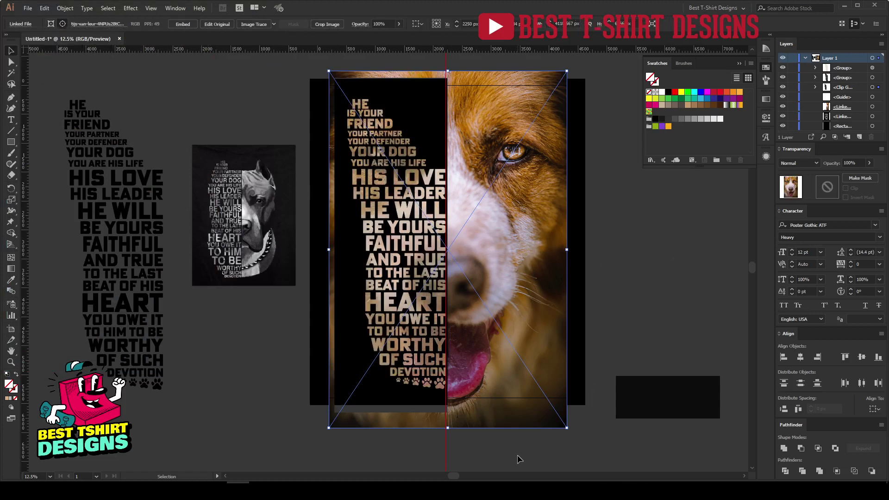
left_click(676, 216)
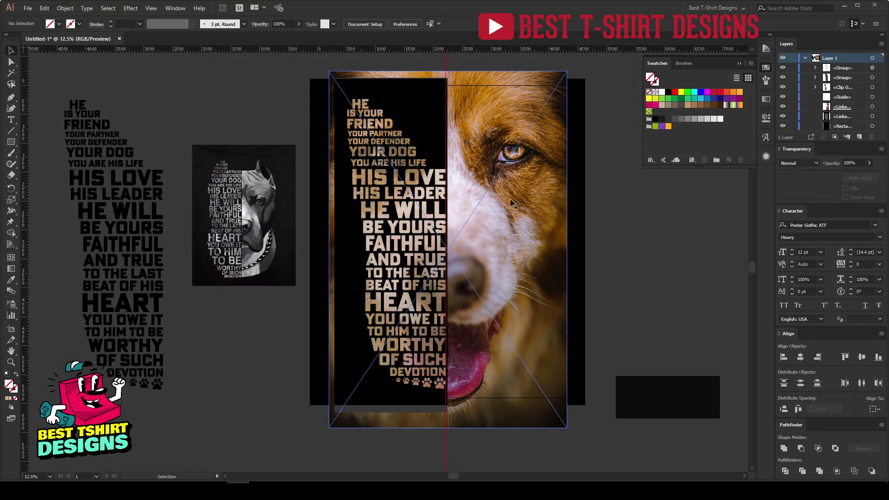
key("a")
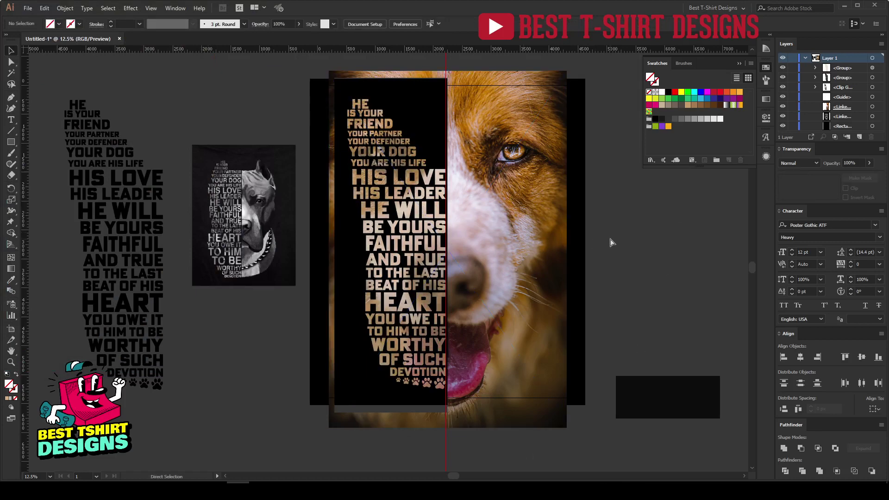
Undo both relinks to the brown-and-white dog photo and clear the selection.
key("ctrl+z")
key("ctrl+z")
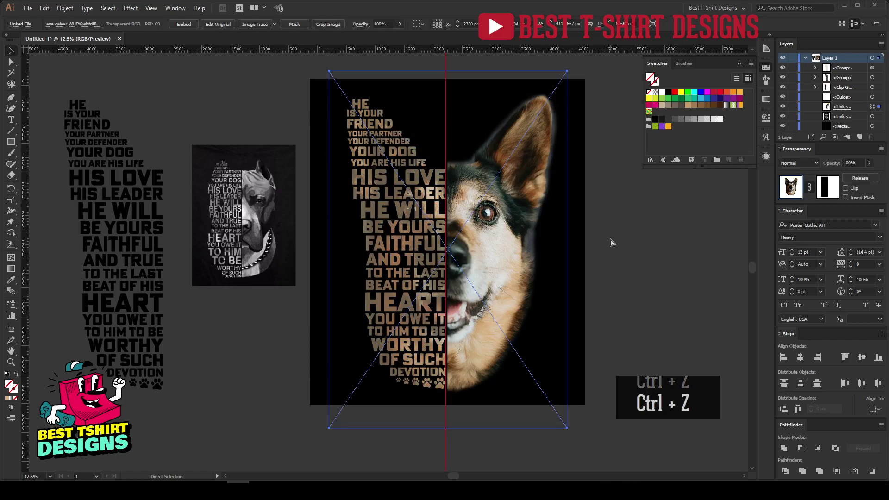
key("v")
key("ctrl+shift+a")
Relink the masked German shepherd half-face image to the background-free cat image in the 136 Dog Face folder.
left_click(515, 229)
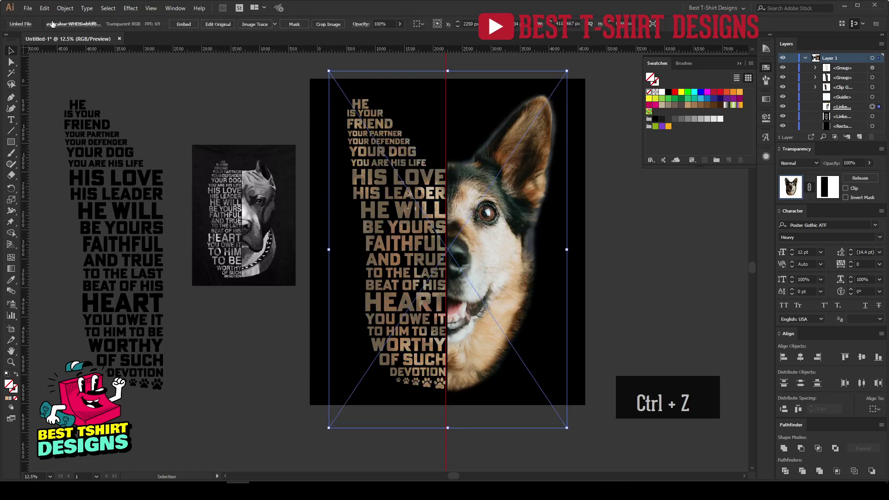
left_click(21, 23)
left_click(57, 73)
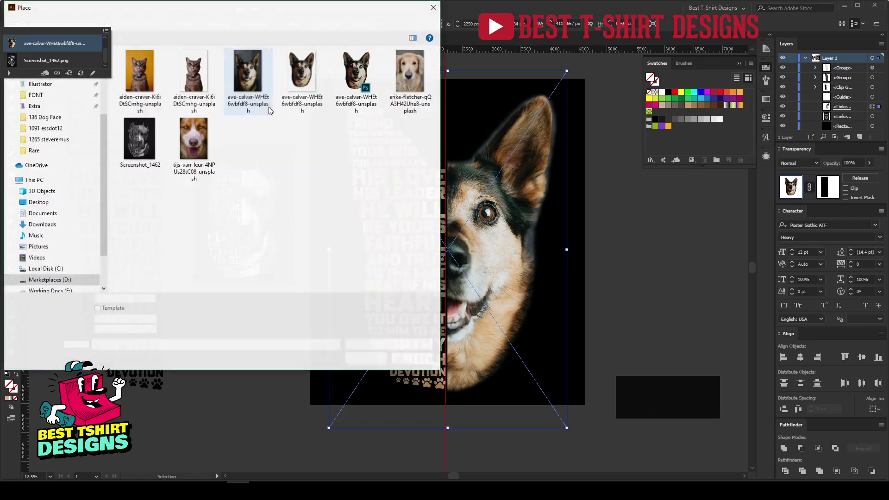
left_click(192, 74)
key("Return")
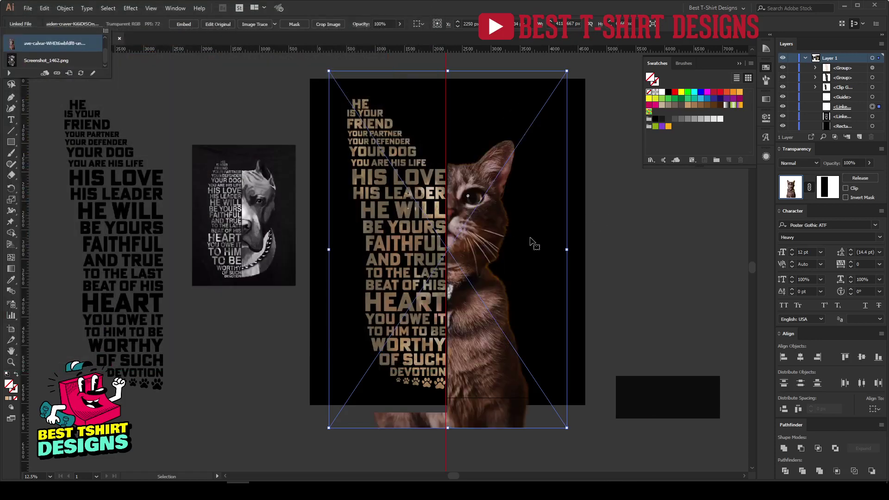
Relink the image clipped inside the quote lettering to the same background-free cat image.
left_click(872, 87)
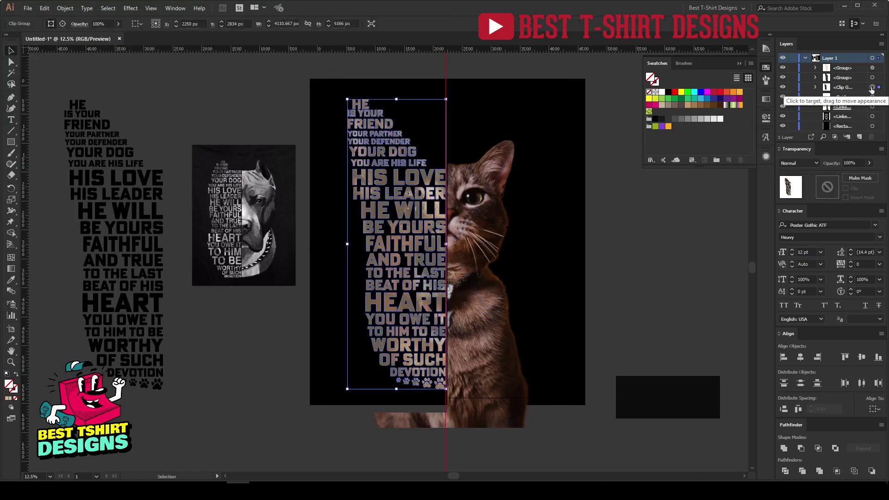
left_click(63, 23)
left_click(20, 23)
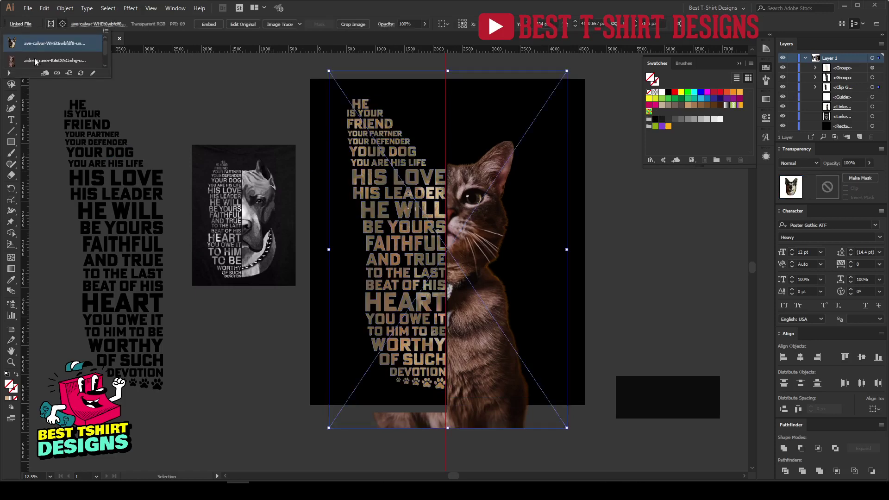
left_click(57, 73)
left_click(195, 71)
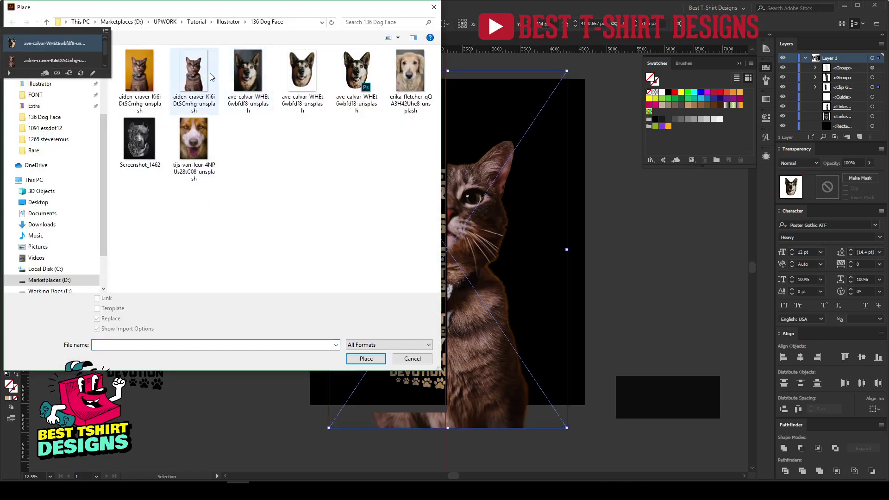
double_click(195, 72)
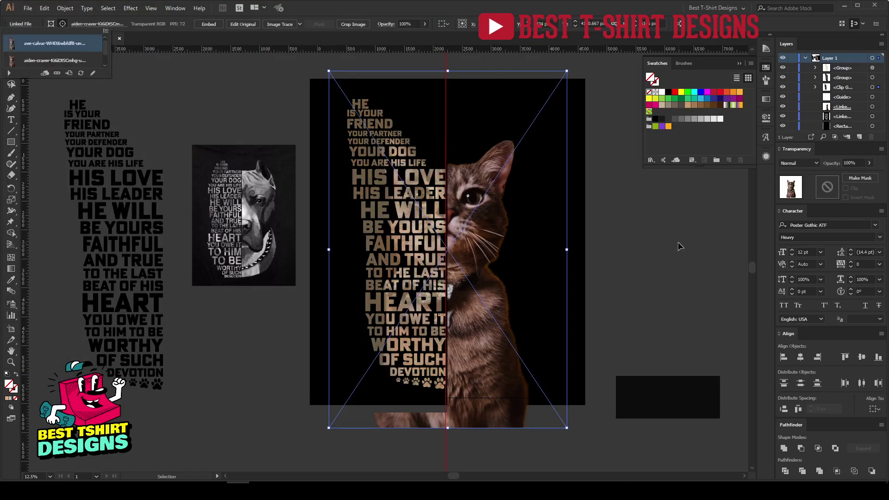
key("Escape")
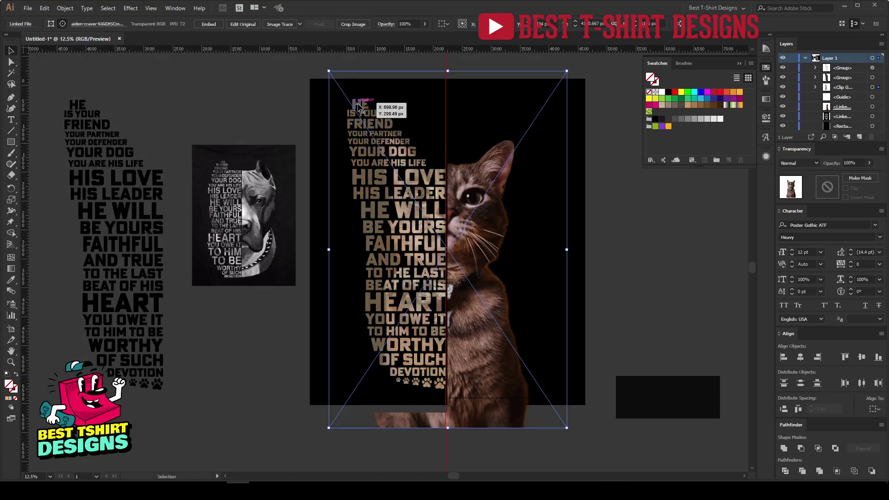
Undo both relinks to the cat image and deselect the artwork.
key("ctrl+z")
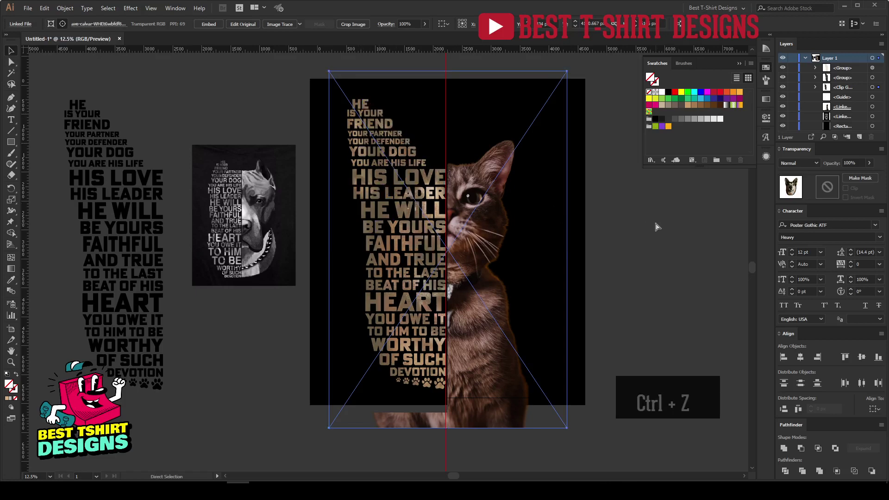
key("ctrl+z")
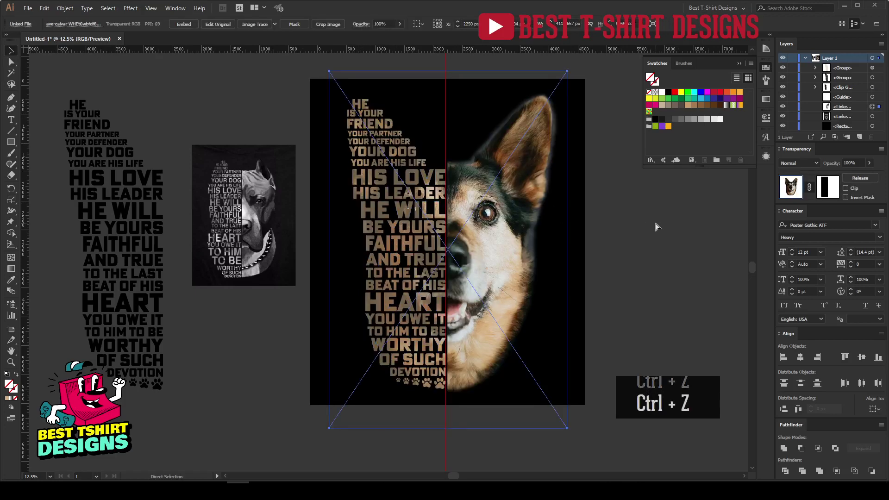
left_click(657, 226)
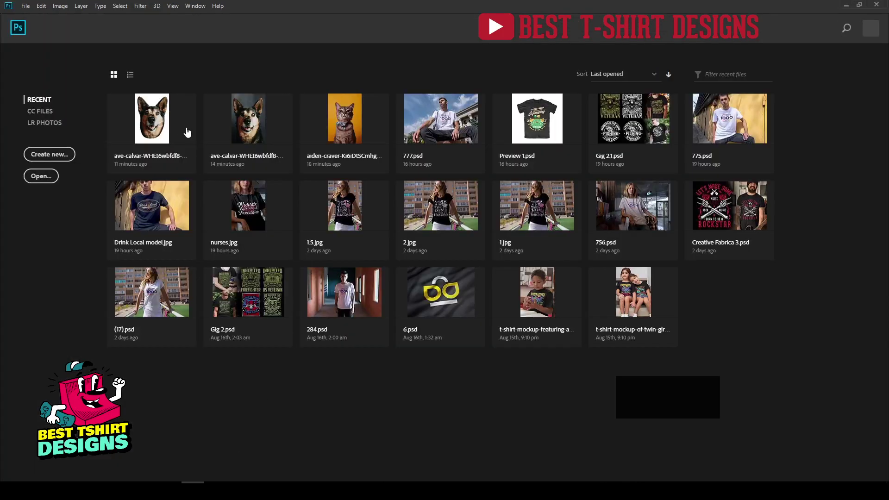
Switch to Photoshop and open the cut-out German shepherd PNG, closing the PSD version.
left_click(187, 133)
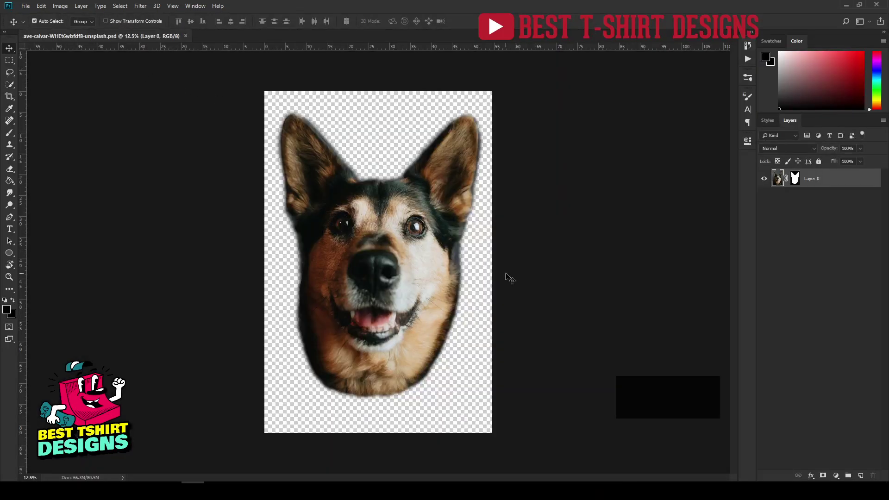
left_click(185, 36)
left_click(41, 176)
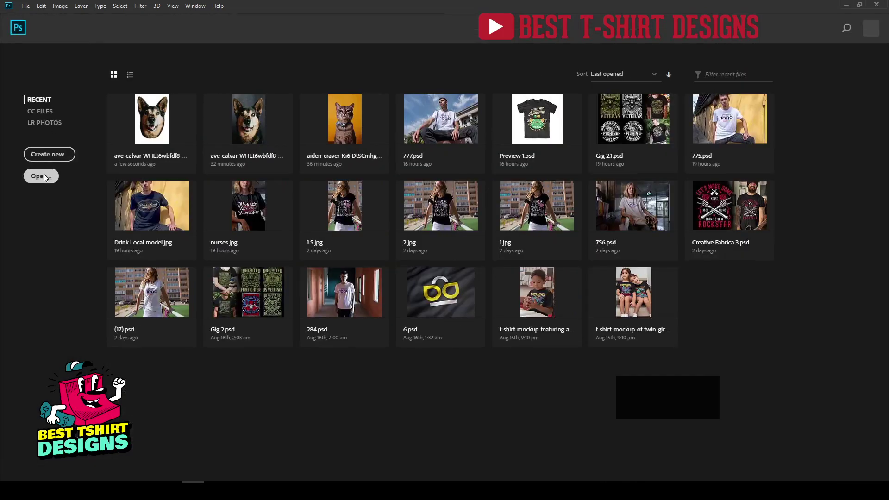
left_click(317, 88)
double_click(316, 85)
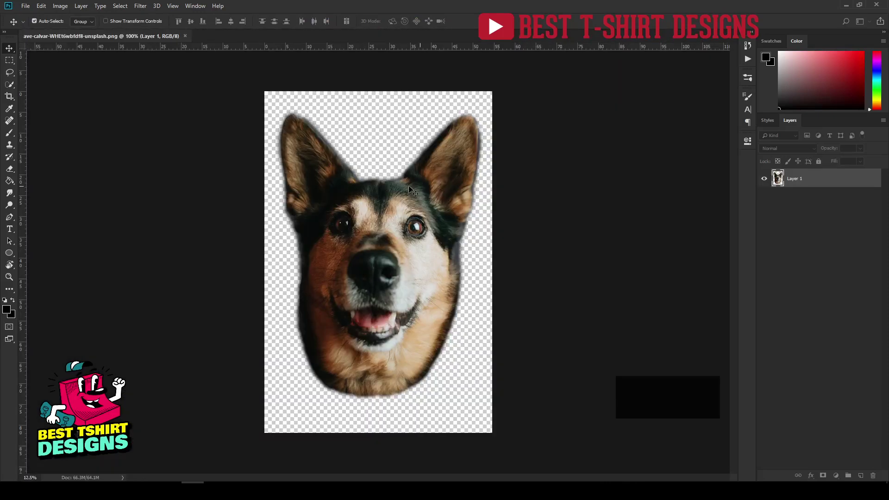
Apply a Black & White adjustment to the dog layer, setting Reds to 134% and raising the Yellows, Greens and Blues.
left_click(59, 7)
mouse_move(68, 30)
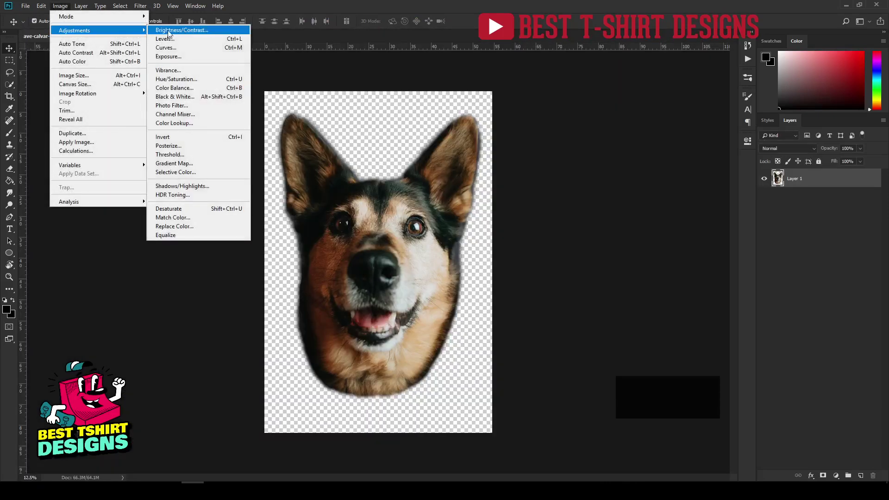
left_click(185, 97)
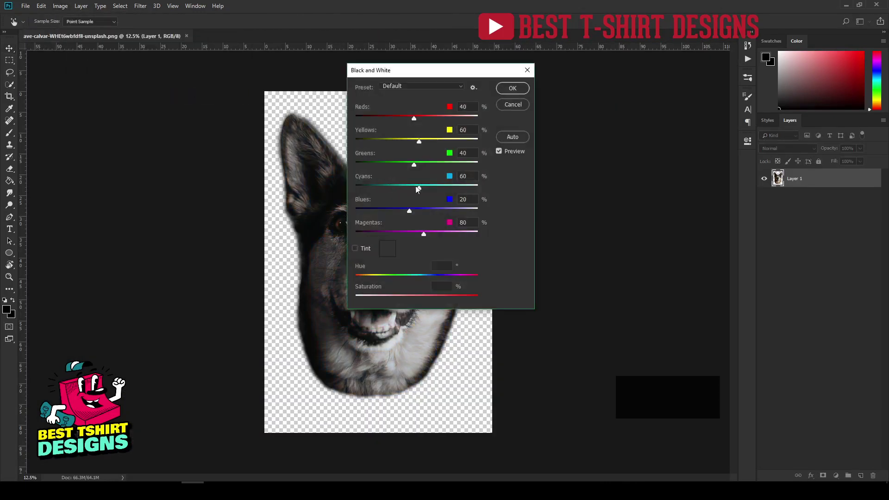
left_click_drag(460, 71, 624, 81)
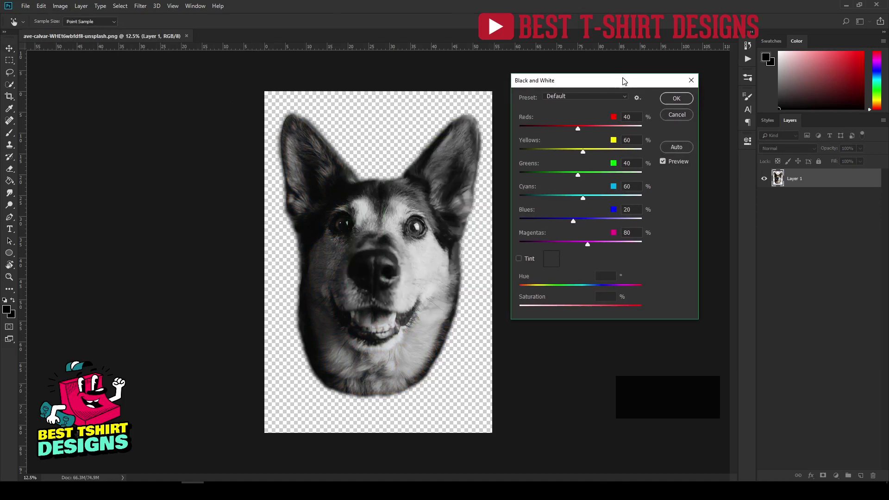
left_click_drag(581, 128, 600, 129)
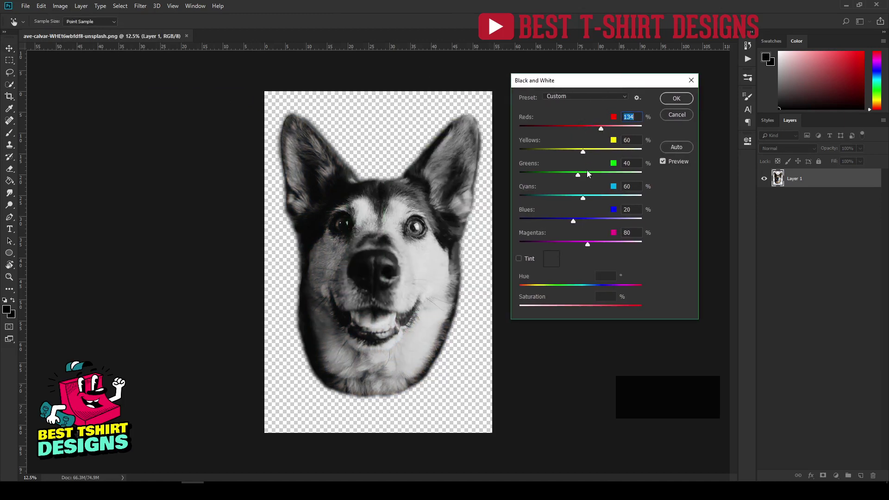
left_click_drag(567, 175, 590, 175)
left_click_drag(576, 221, 591, 221)
left_click_drag(582, 152, 595, 152)
left_click(678, 98)
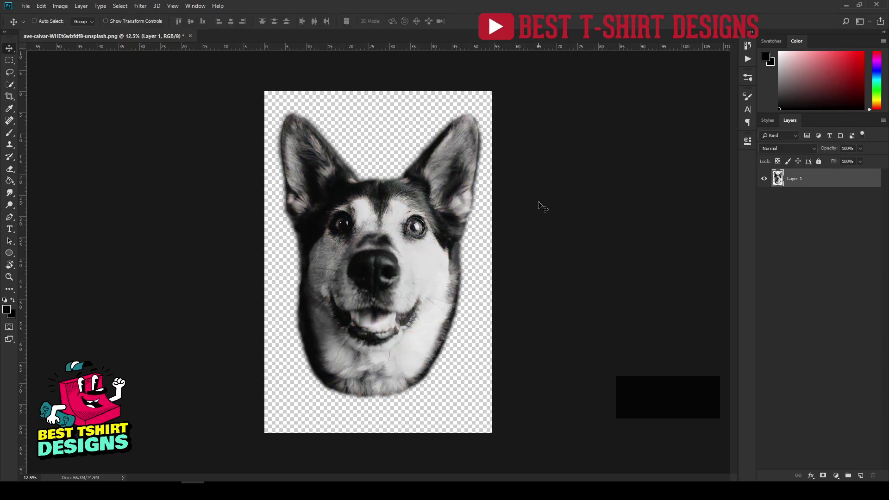
Save the black-and-white PNG, switch back to Illustrator and update the modified linked images.
key("ctrl+s")
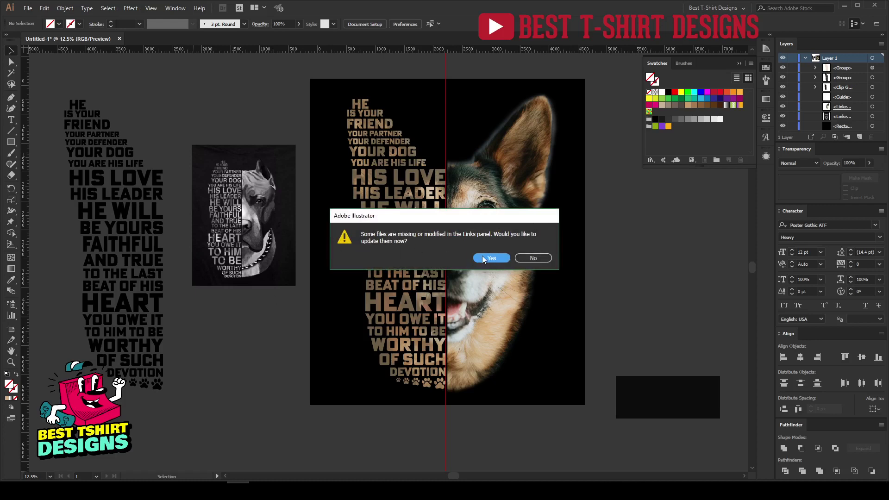
left_click(484, 257)
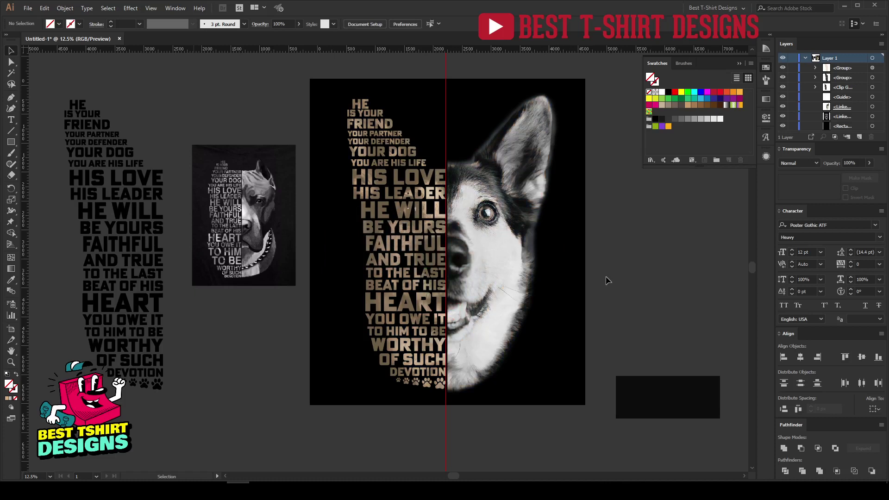
Set the opacity of the tan text overlay on the quote lines to 40%.
left_click(424, 267)
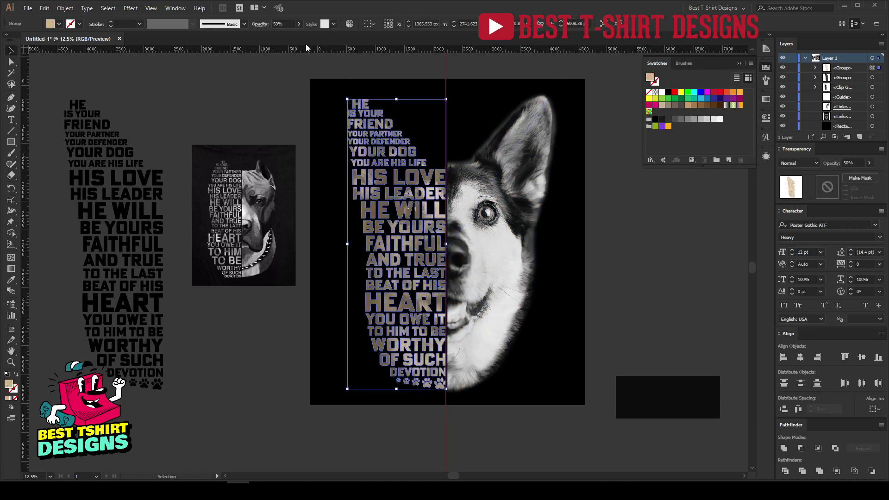
scroll(283, 21, "down", 5)
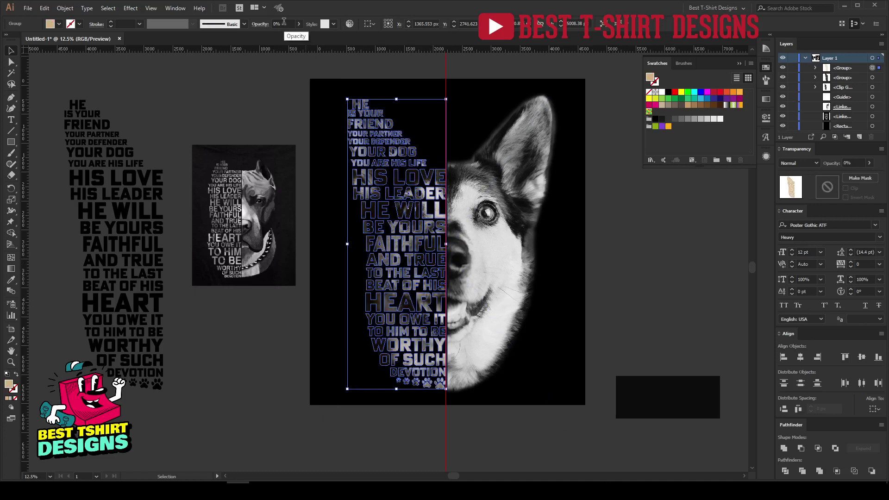
left_click(238, 101)
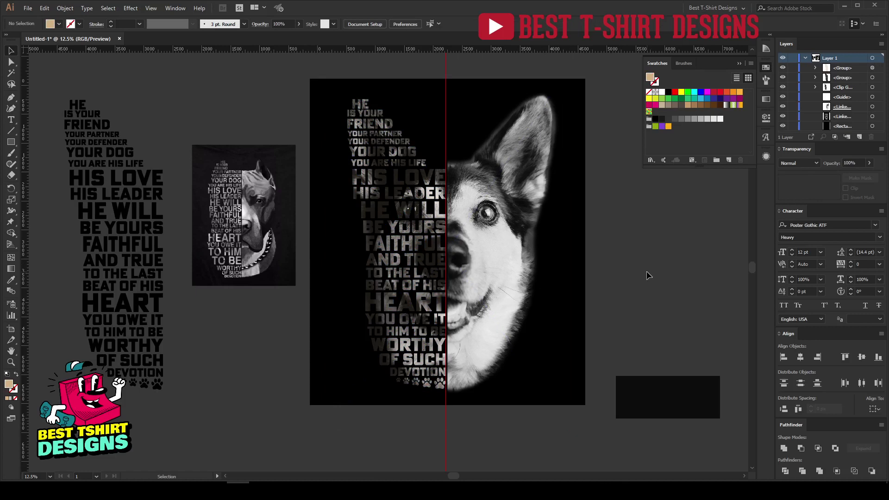
left_click(430, 199)
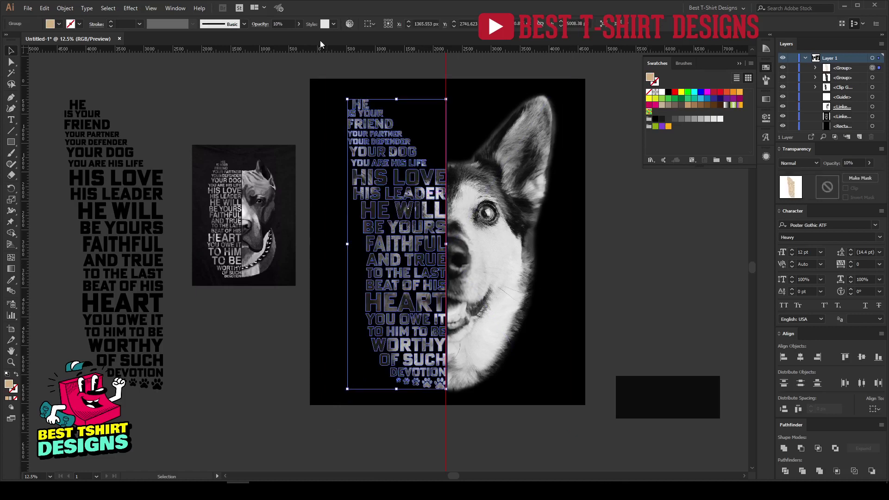
left_click(277, 23)
type("40")
key("Return")
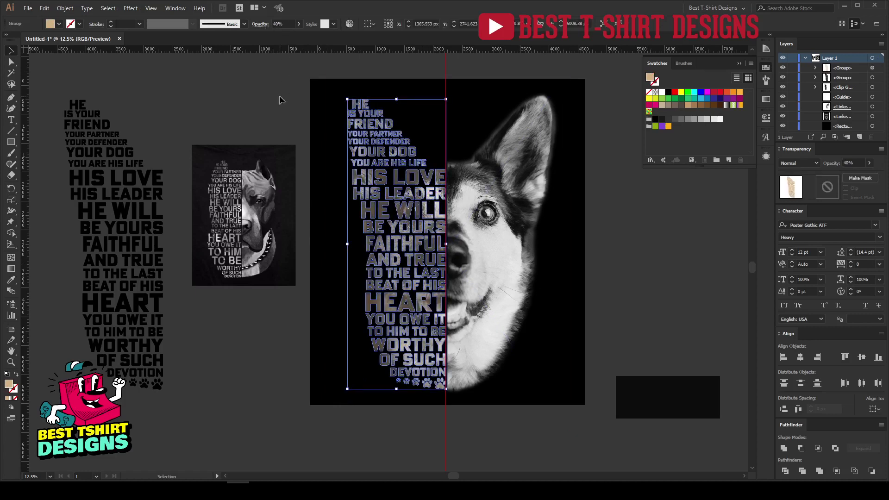
left_click(280, 100)
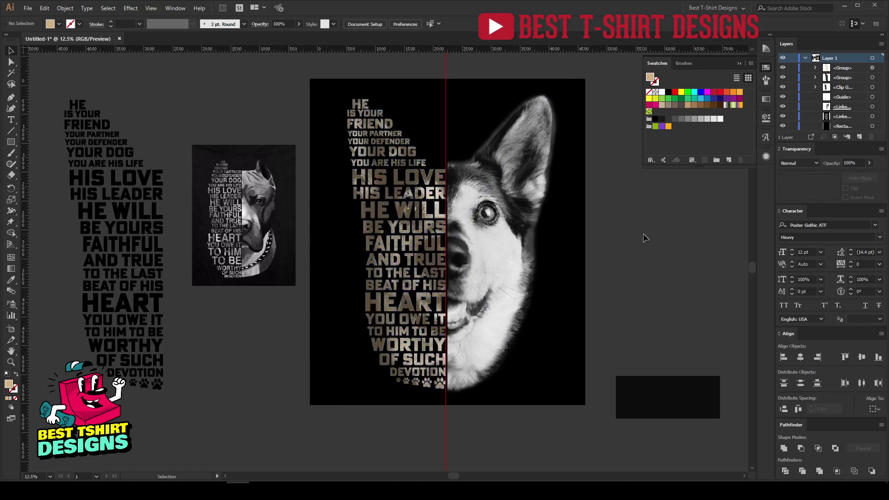
Recolour the quote text overlay with a light grey sampled from the black-and-white dog photo.
left_click(424, 214)
key("i")
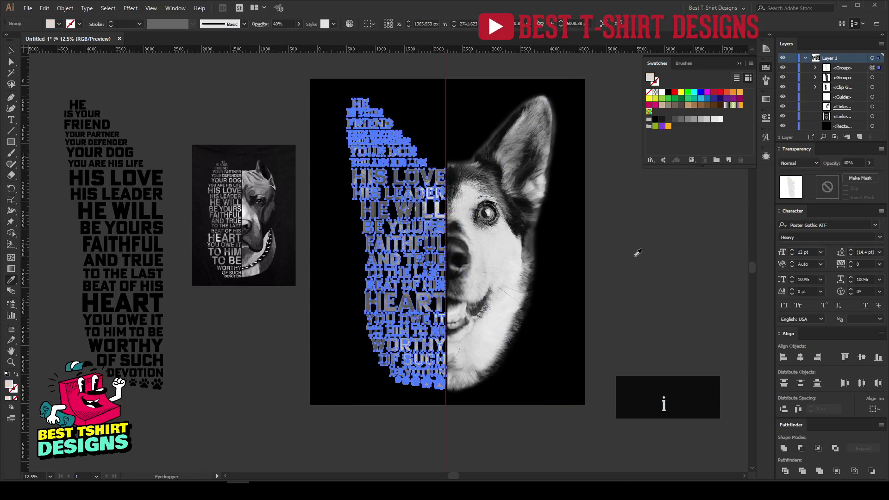
key("v")
left_click(632, 255)
scroll(631, 258, "up", 1)
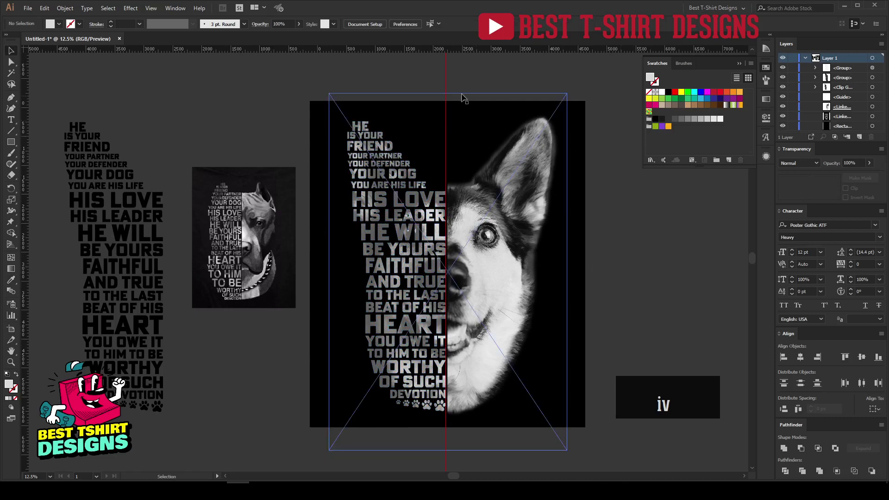
Unlock and delete the vertical guide running down the middle of the artboard.
right_click(446, 79)
left_click(467, 163)
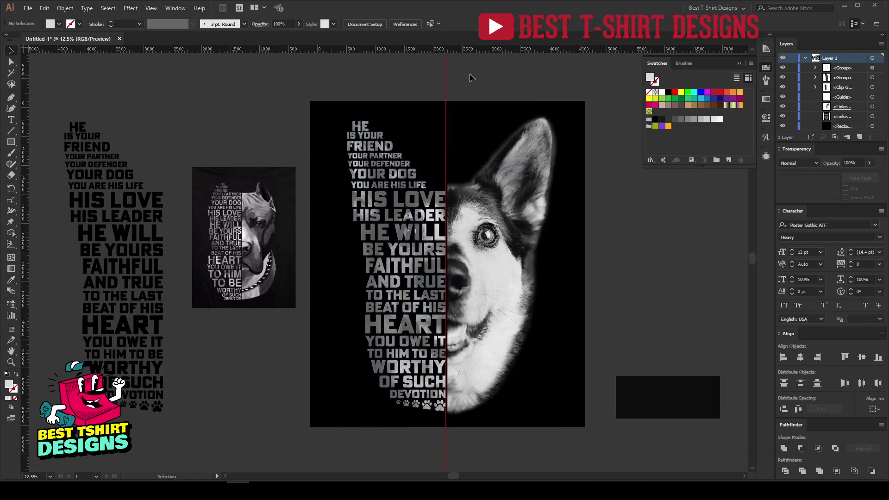
left_click_drag(426, 70, 493, 94)
key("Delete")
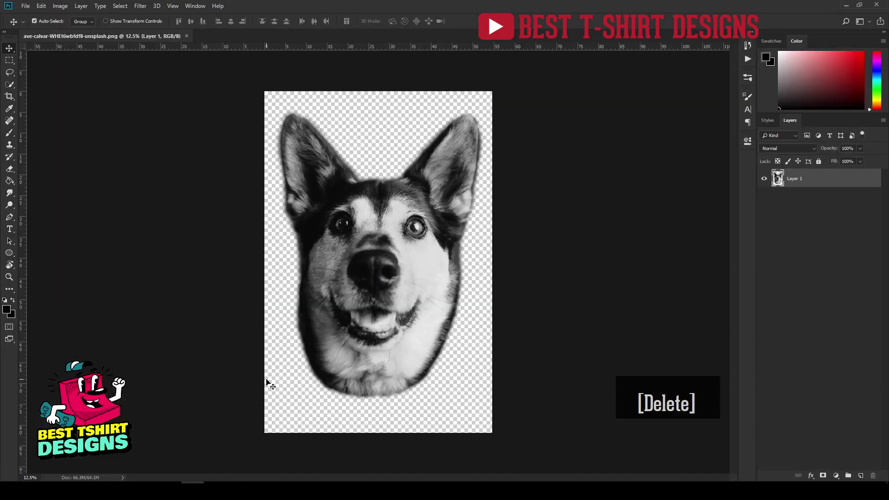
Switch to Photoshop, undo the Black & White adjustment, save the dog PNG, and update the modified links back in Illustrator.
key("ctrl+z")
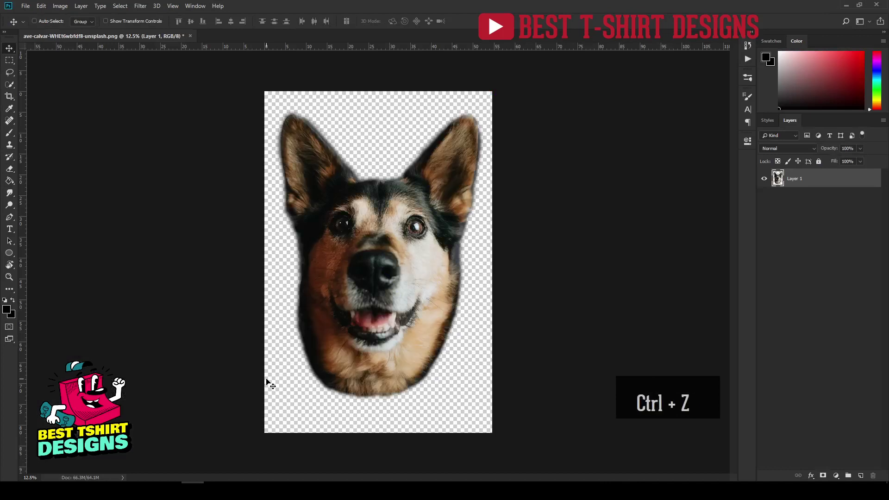
key("ctrl+s")
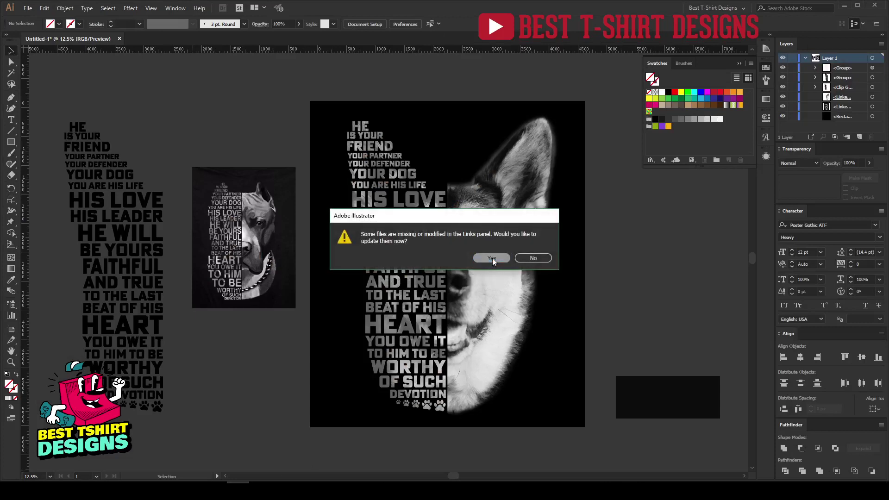
left_click(492, 258)
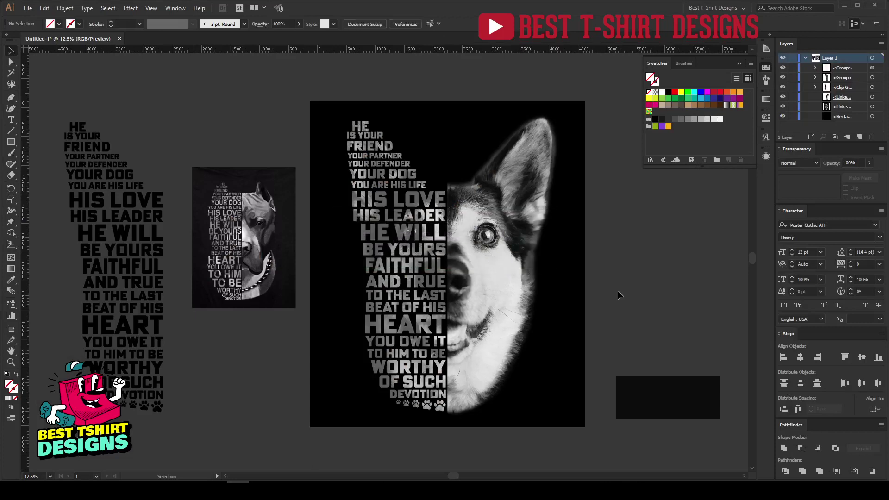
Recolour the quote text overlay with a tan sampled from the dog's cheek fur using the Eyedropper.
left_click(422, 268)
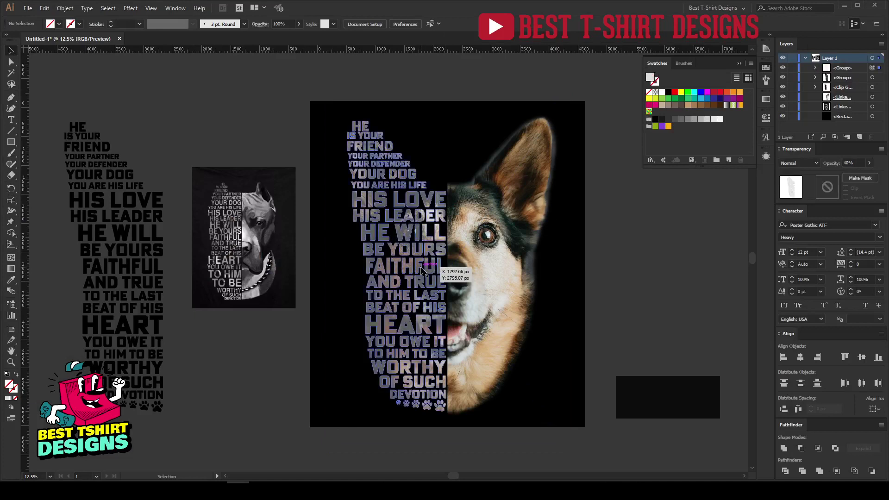
key("i")
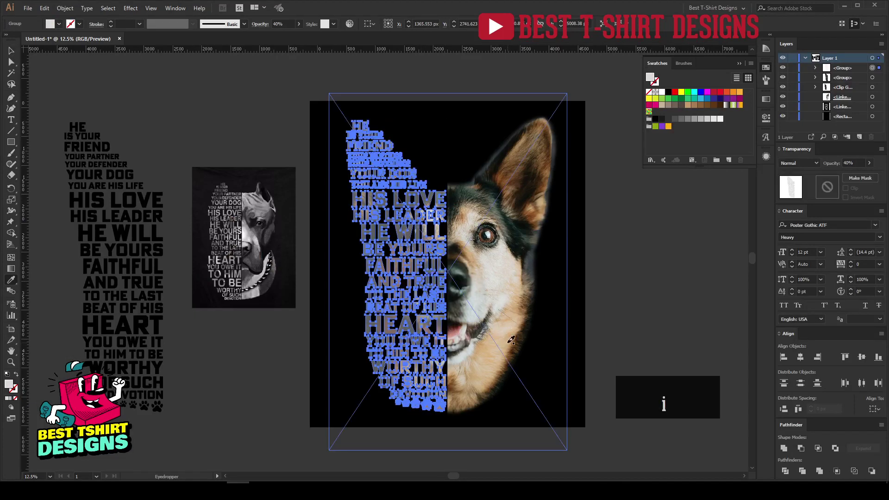
left_click(507, 341)
key("v")
left_click(616, 313)
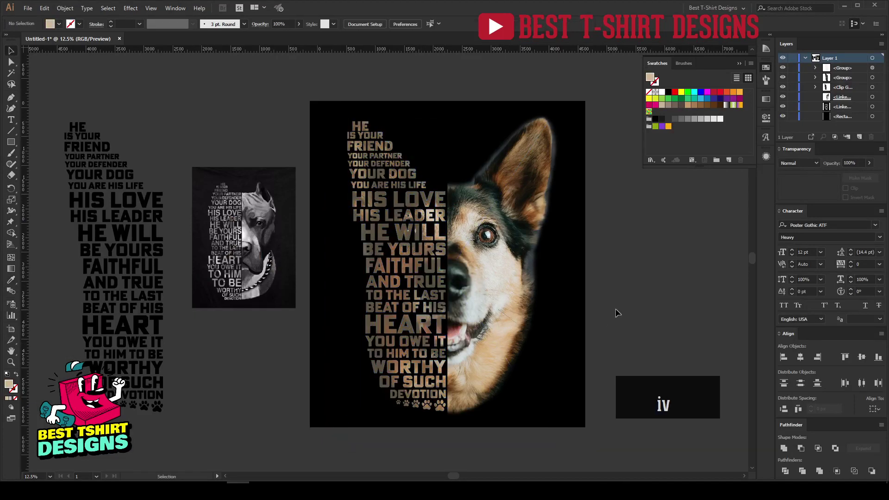
scroll(426, 342, "up", 1)
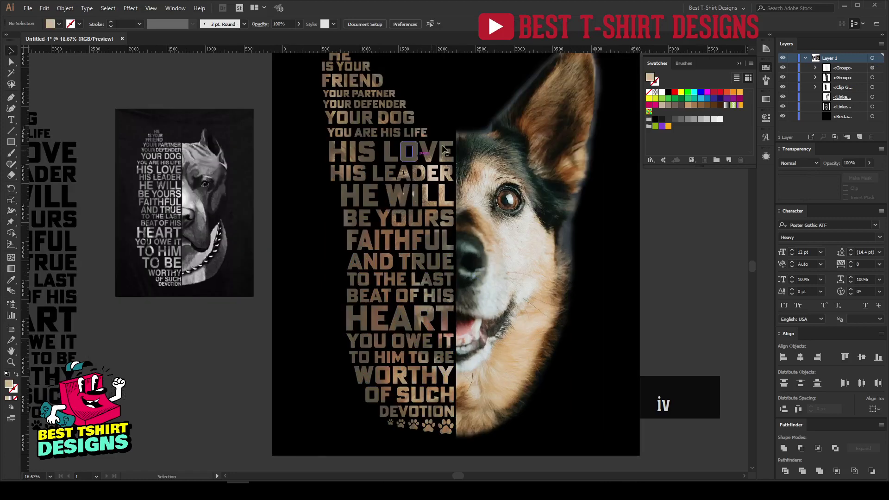
scroll(412, 280, "down", 1)
left_click_drag(599, 296, 587, 293)
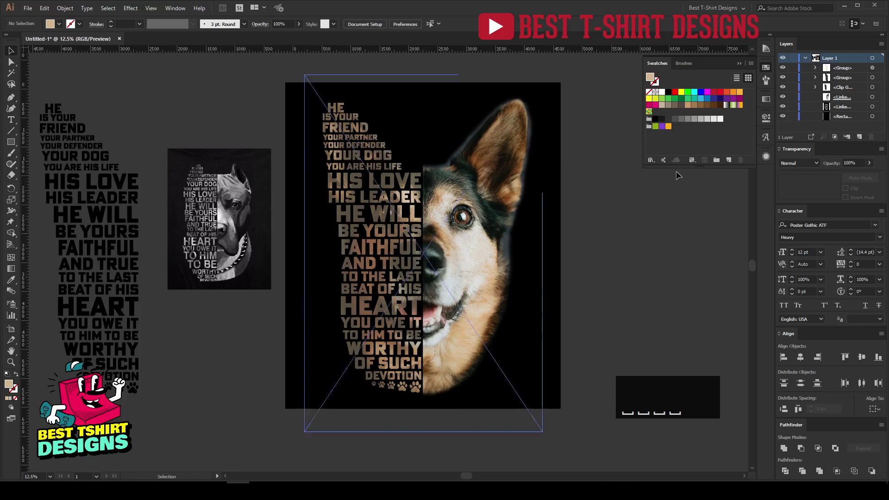
Hide the black background rectangle and export the artboard as a 1x PNG named dog.
left_click(782, 117)
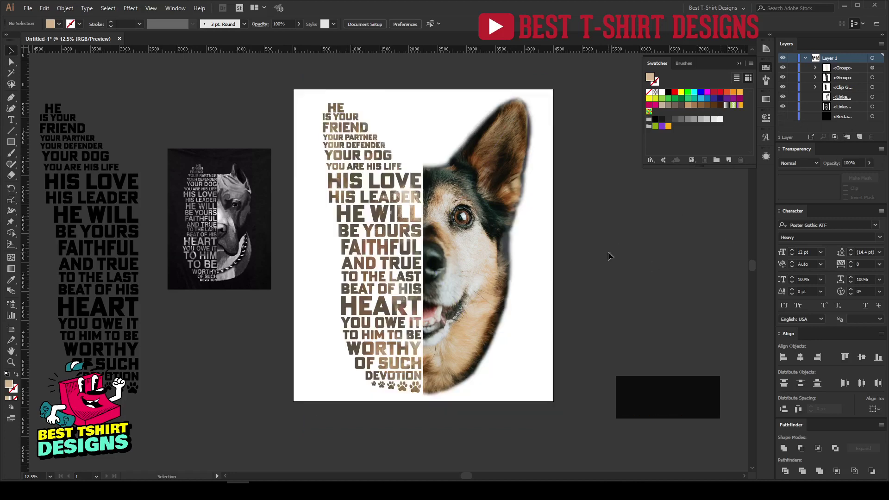
key("ctrl+alt+e")
double_click(287, 195)
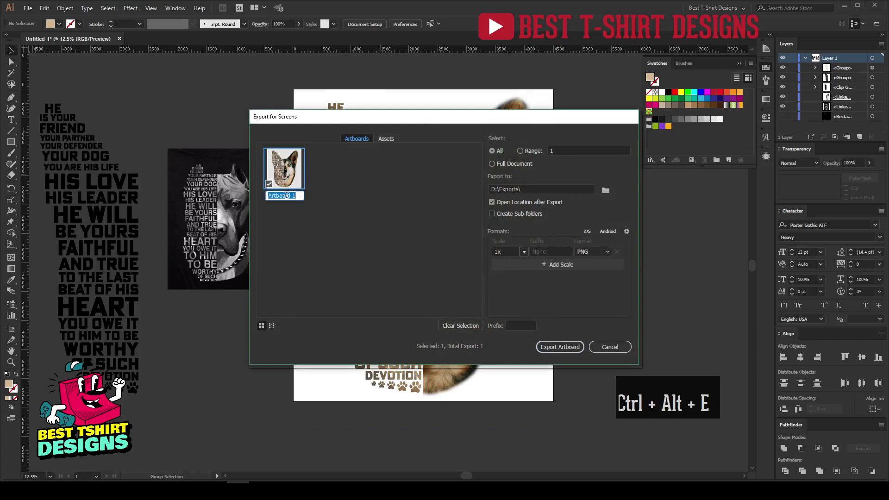
type("dog")
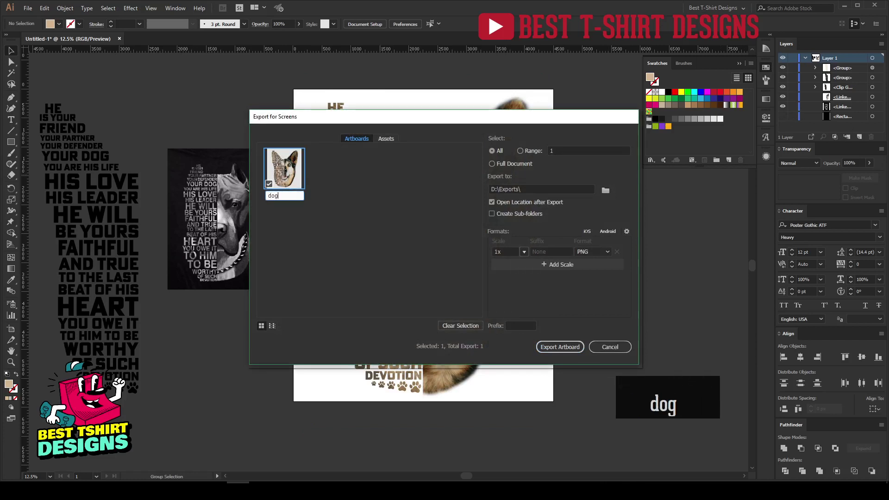
left_click(408, 274)
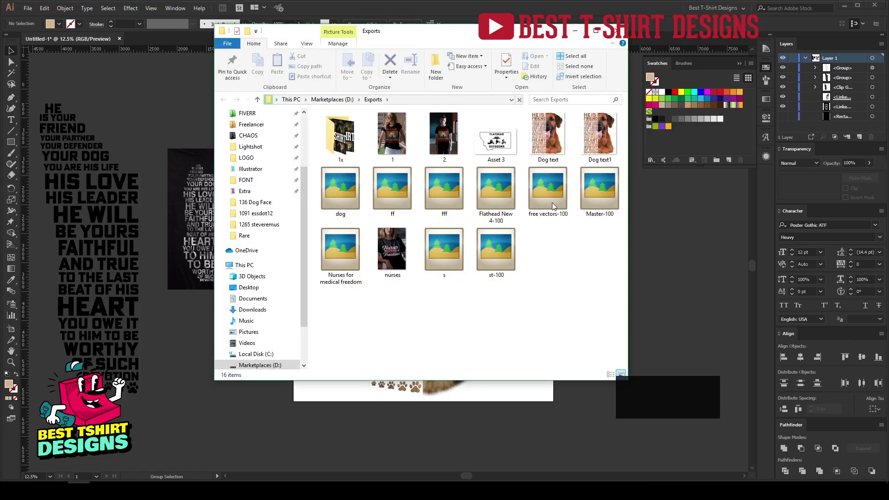
Open the exported dog PNG, examine the lettering, the face edges and the transparent background up close, and return to Illustrator.
left_click(339, 197)
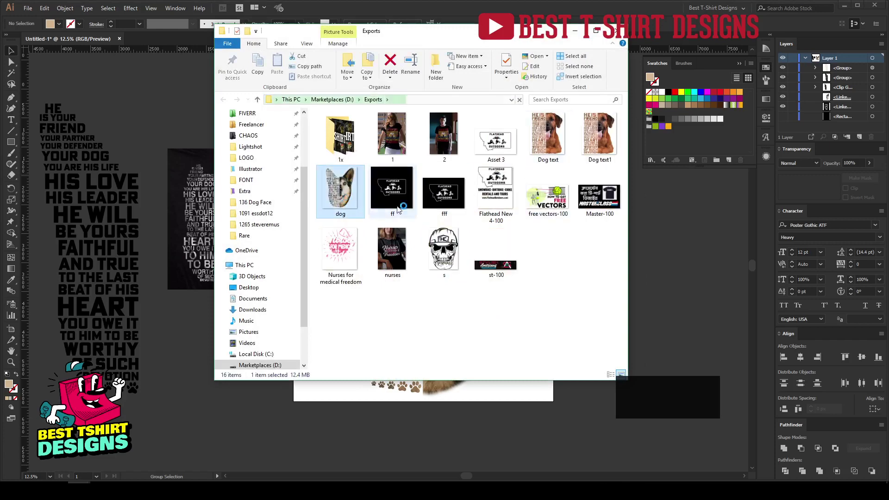
key("Return")
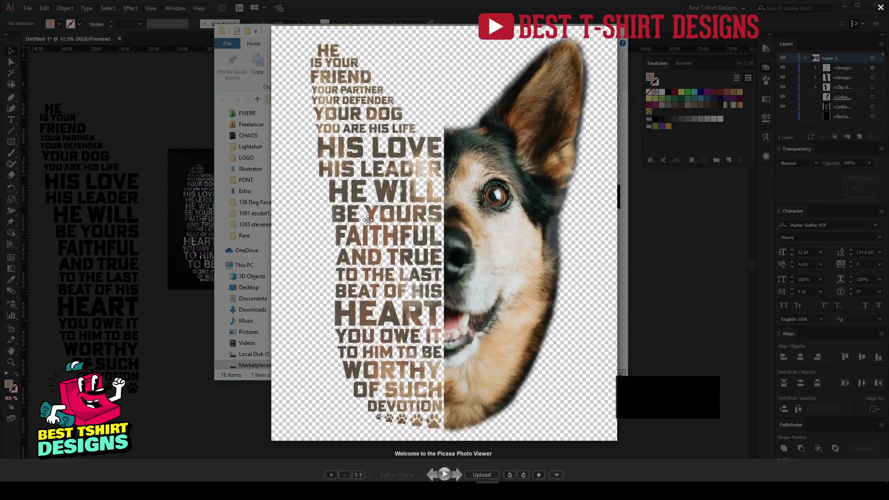
scroll(453, 242, "up", 3)
scroll(453, 242, "up", 1)
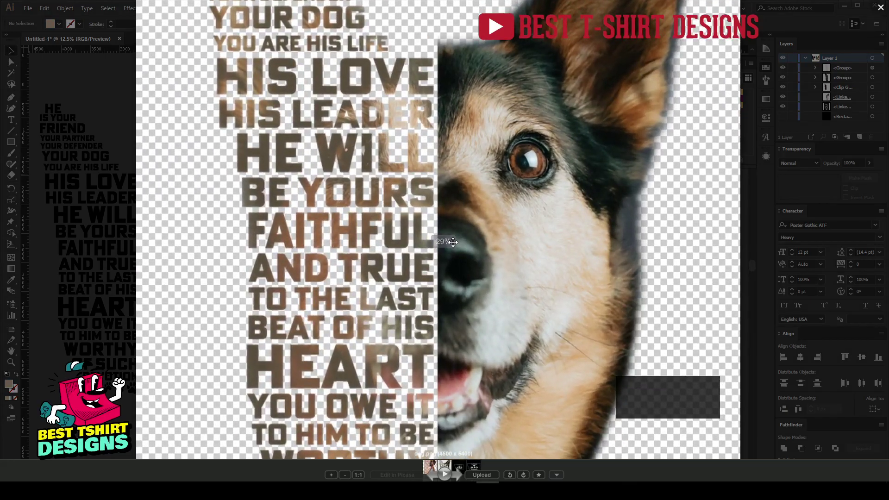
scroll(443, 190, "down", 3)
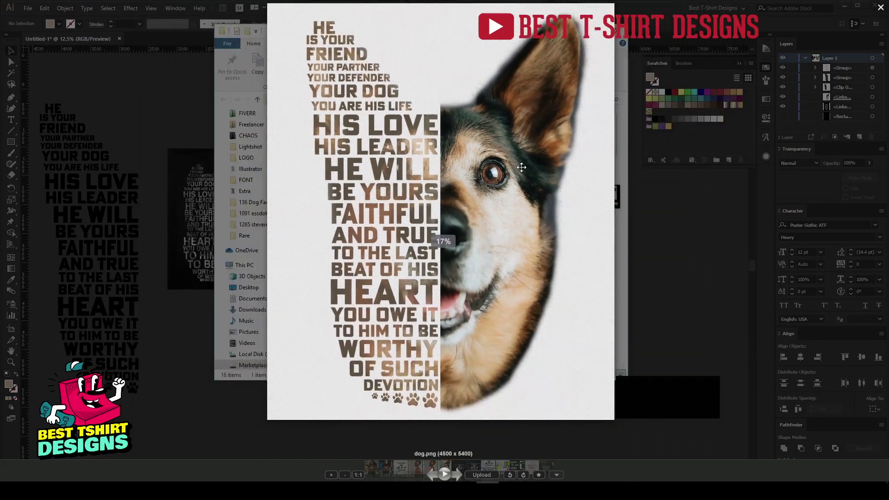
scroll(503, 158, "up", 4)
scroll(504, 158, "down", 4)
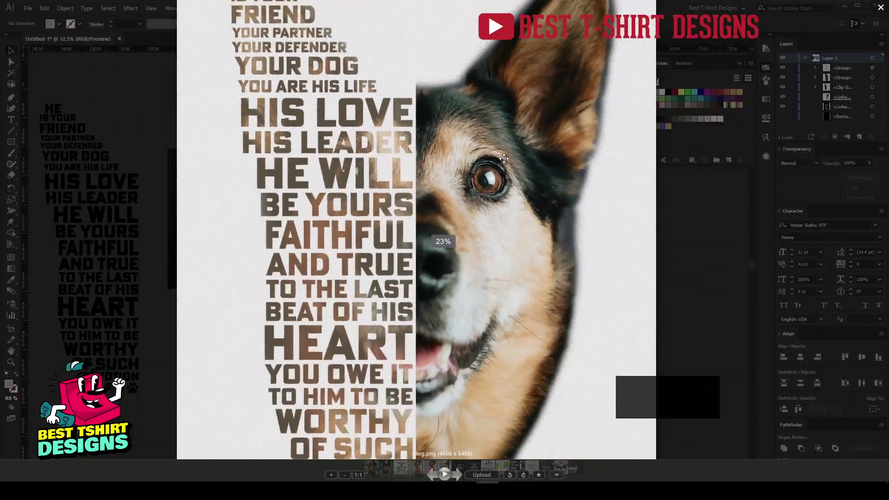
scroll(496, 192, "up", 2)
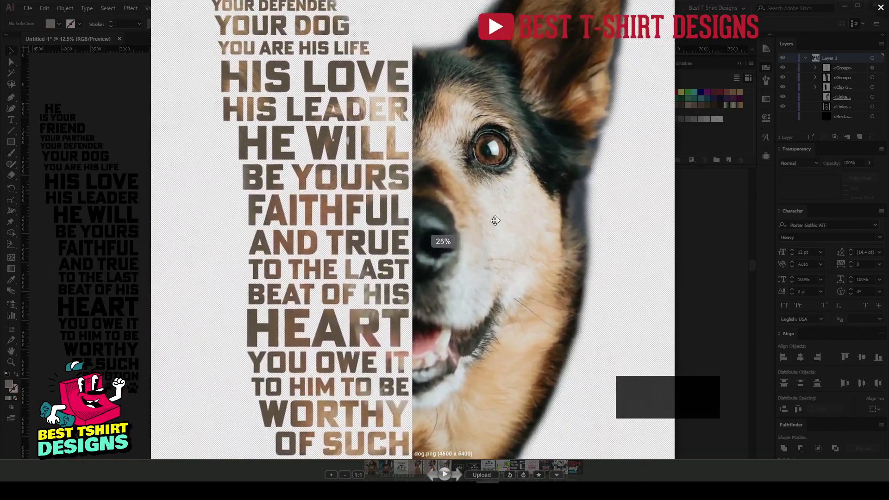
scroll(495, 220, "down", 3)
scroll(495, 220, "up", 5)
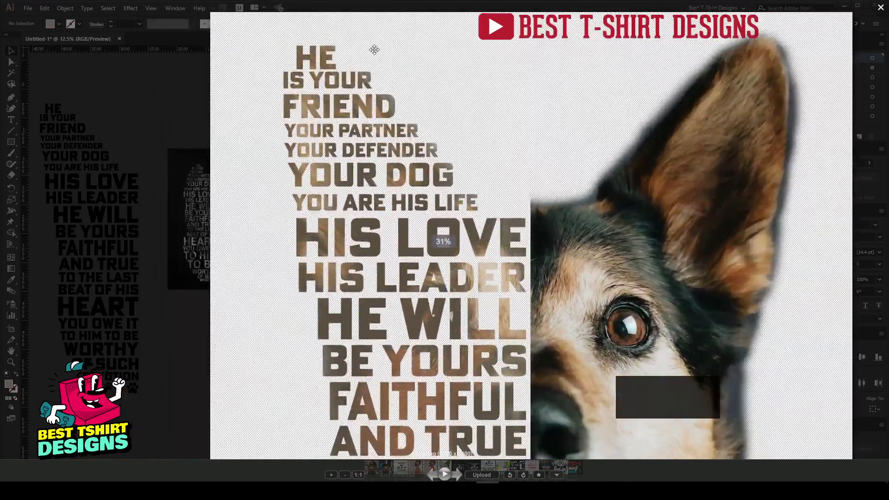
scroll(379, 212, "down", 2)
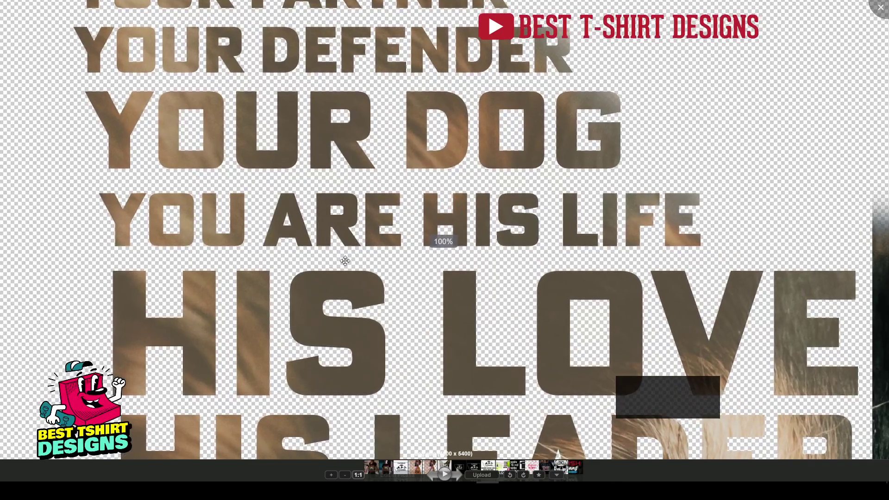
scroll(363, 147, "down", 4)
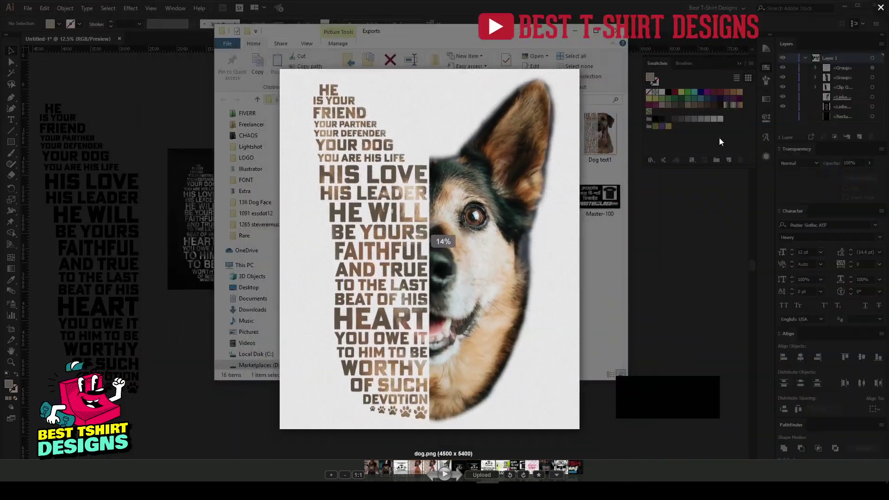
left_click(578, 30)
left_click(620, 242)
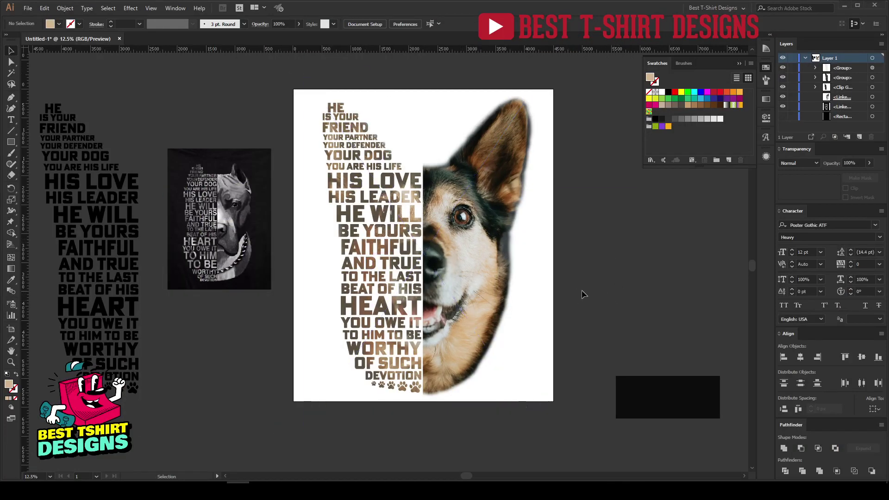
left_click_drag(287, 63, 574, 430)
left_click(588, 320)
left_click_drag(286, 69, 284, 88)
left_click(586, 337)
left_click(284, 88)
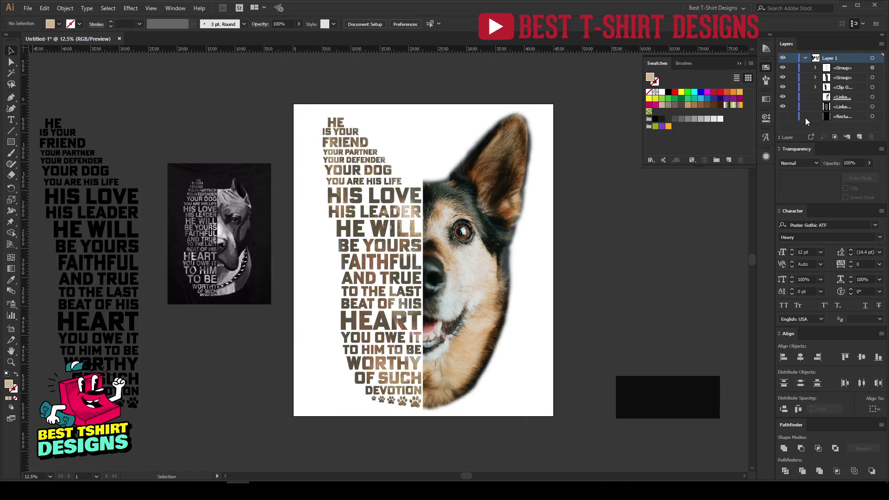
Show the black background rectangle behind the design again.
left_click(783, 117)
scroll(629, 239, "down", 2)
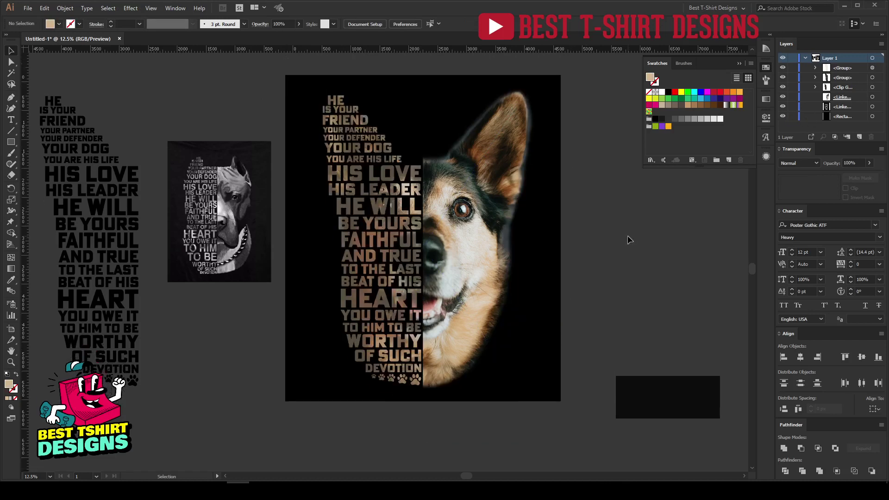